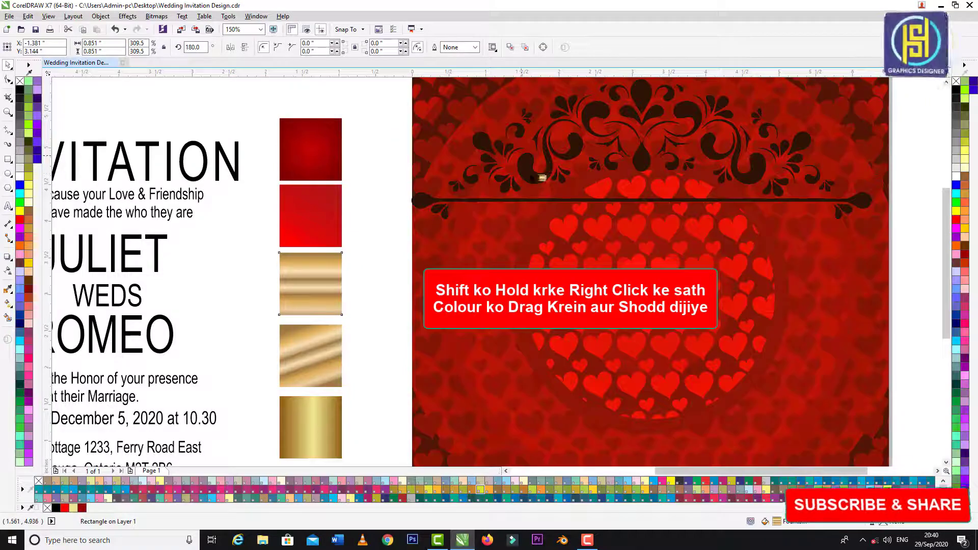
- Scale the gold ornament down slightly and centre it horizontally on the card background
left_click(385, 168)
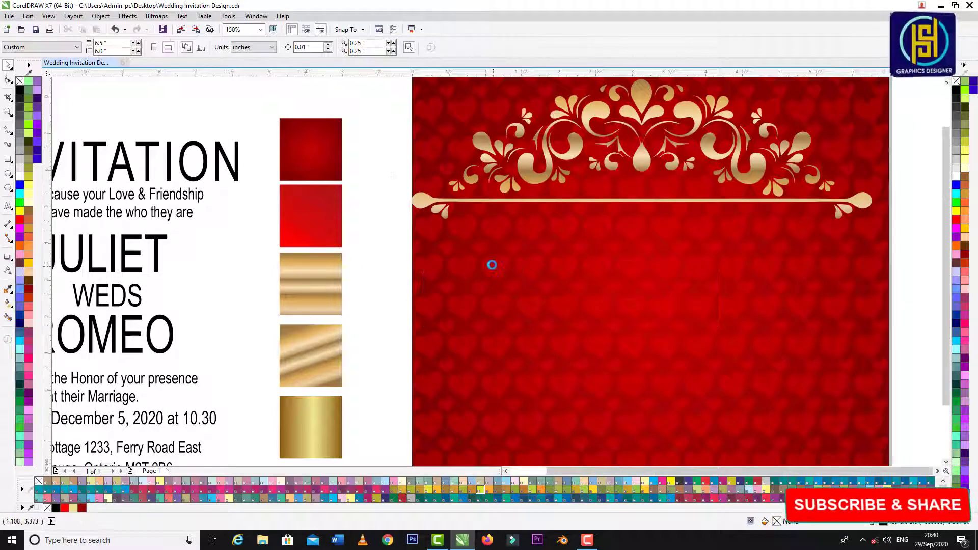
scroll(491, 264, "down", 2)
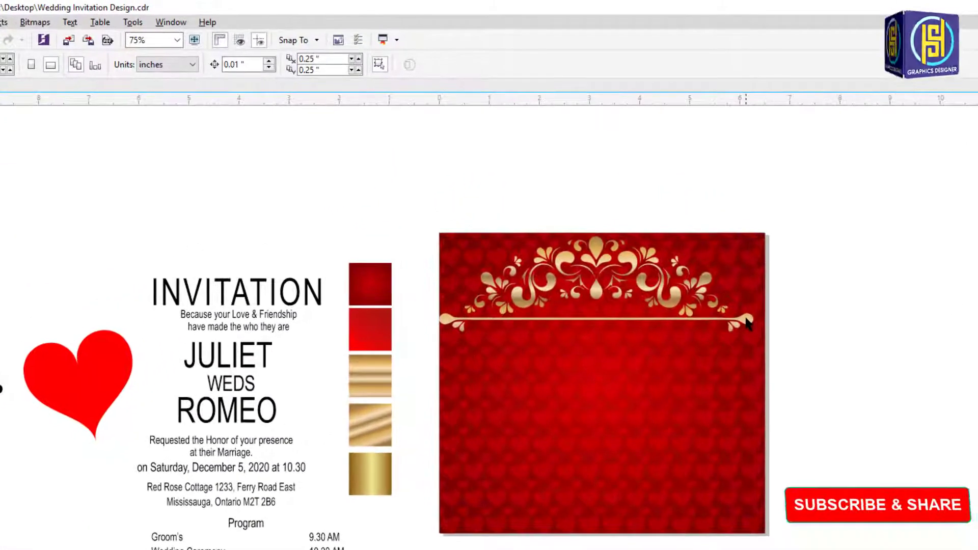
left_click(747, 322)
left_click_drag(759, 334, 751, 377)
left_click(751, 379, "shift")
key("c")
left_click(814, 370)
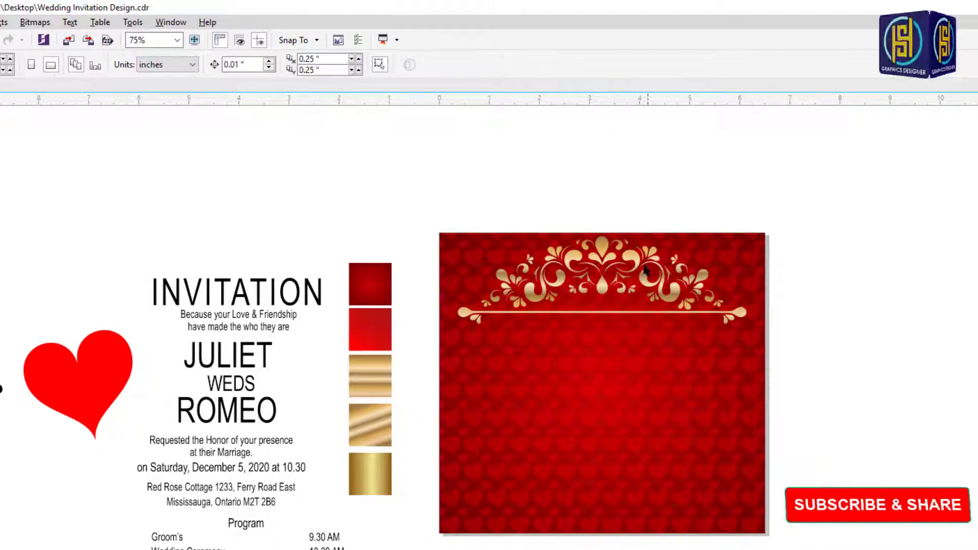
- Move the gold ornament down from the card's upper edge and enlarge it slightly so its bar nearly spans the card
left_click_drag(601, 249, 603, 286)
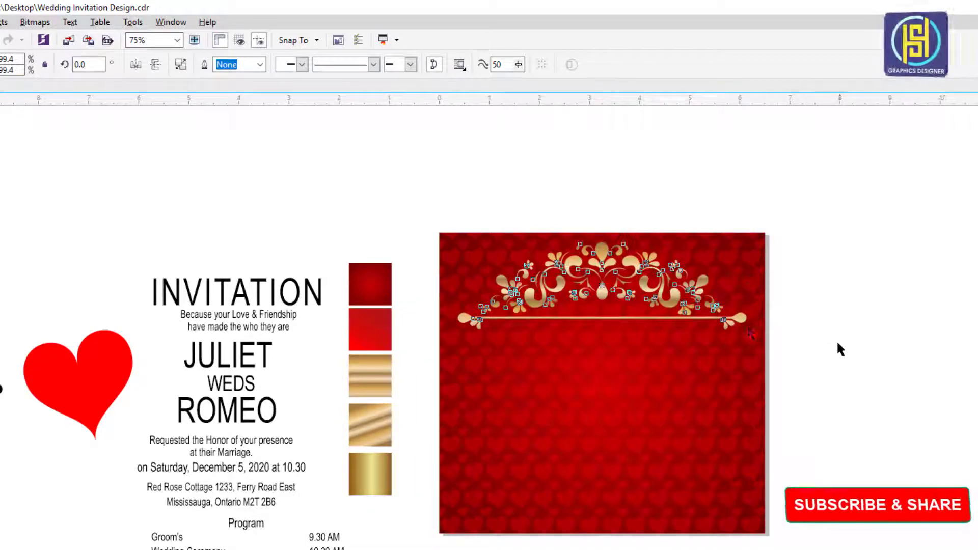
left_click(836, 340)
left_click(754, 336)
left_click_drag(753, 336, 762, 348)
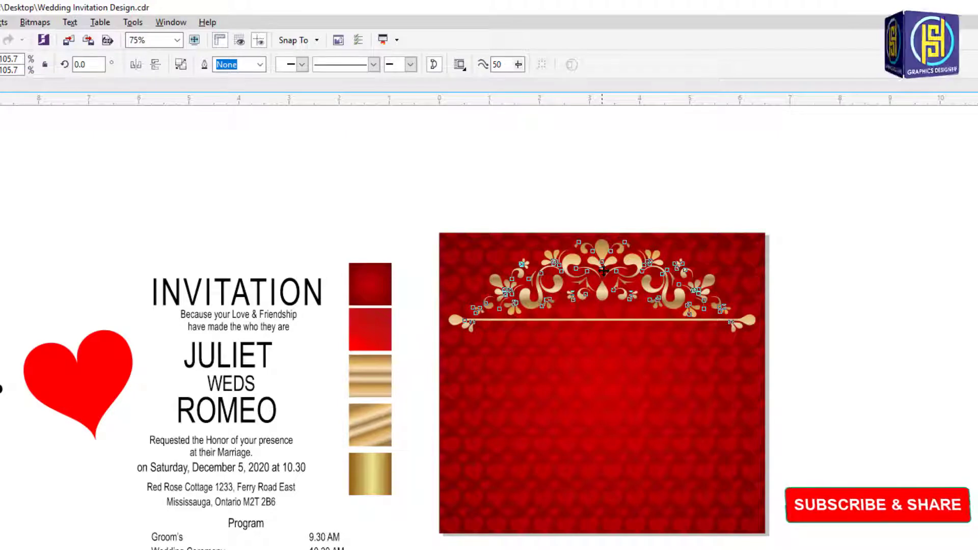
left_click_drag(602, 271, 602, 277)
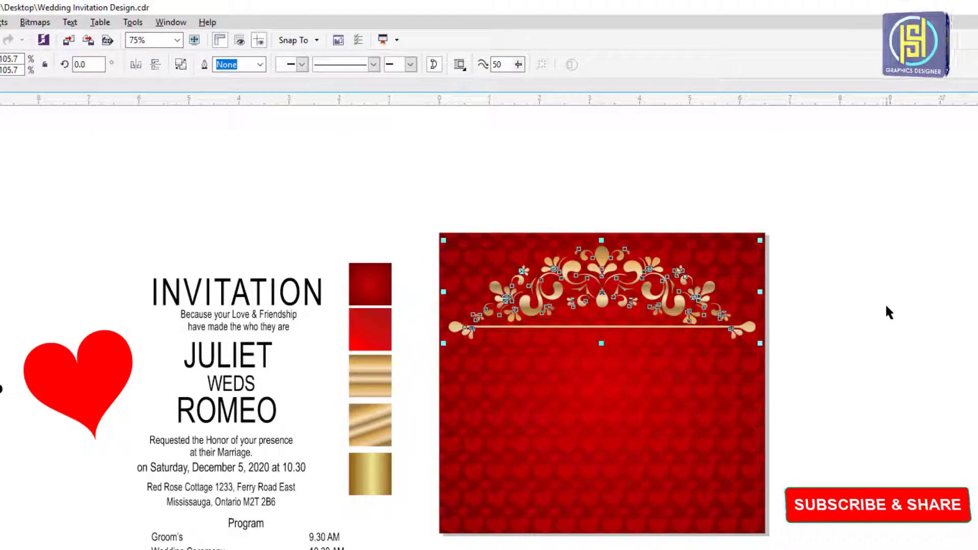
left_click(748, 403)
left_click(838, 372)
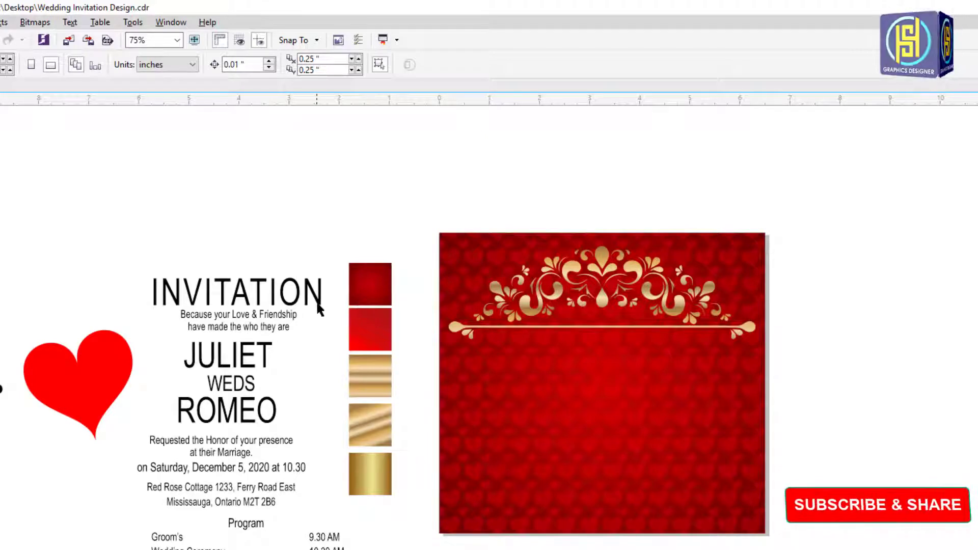
- Move the INVITATION text onto the card just below the ornament bar and set its font to Hanging Letters
left_click_drag(317, 300, 575, 357)
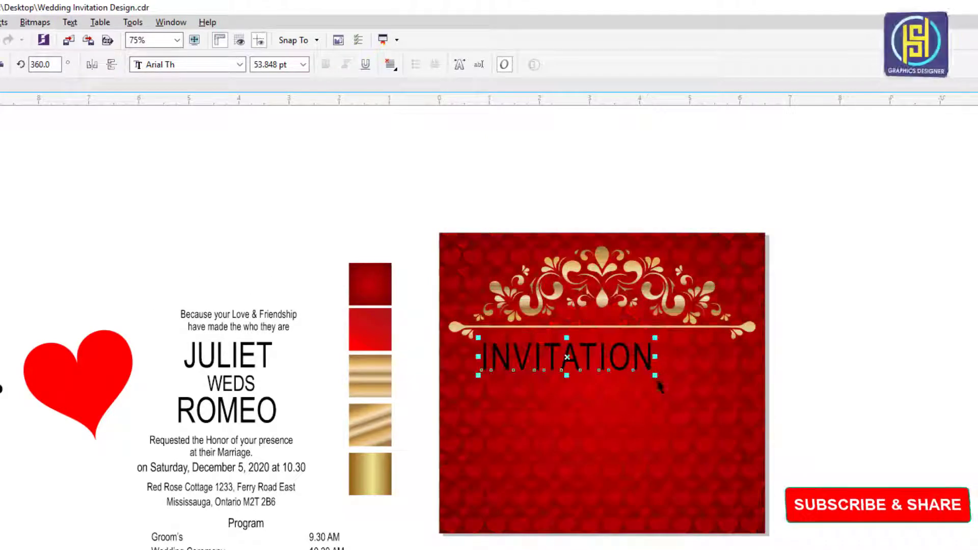
scroll(567, 356, "up", 2)
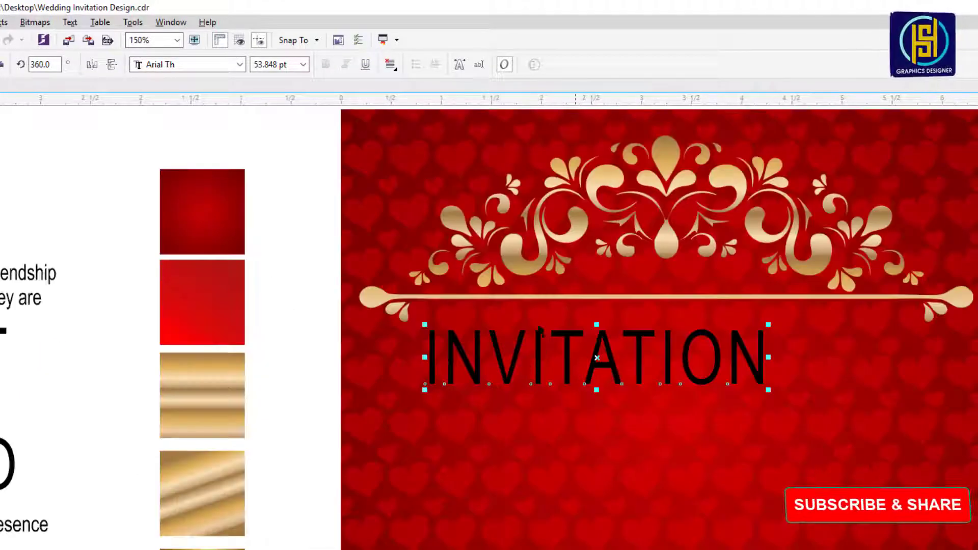
left_click(225, 69)
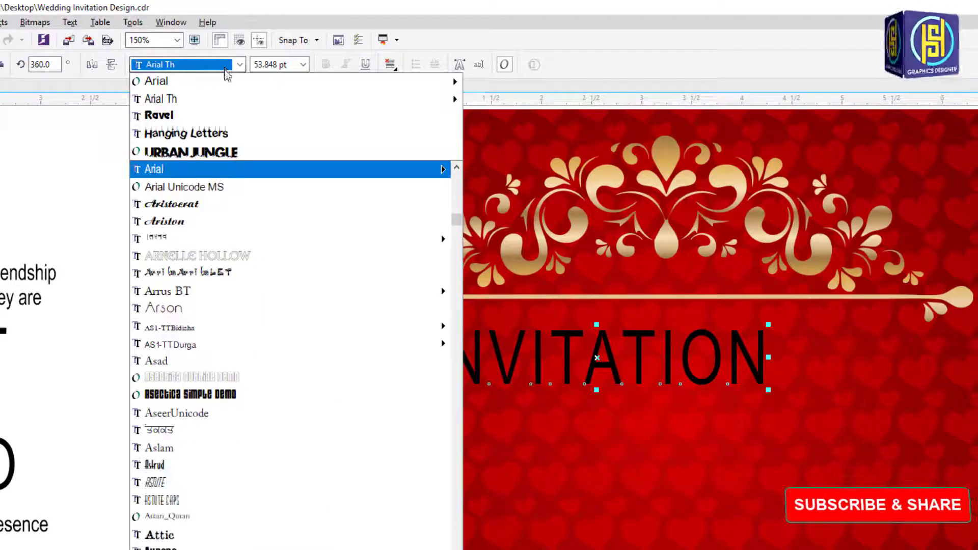
left_click(210, 133)
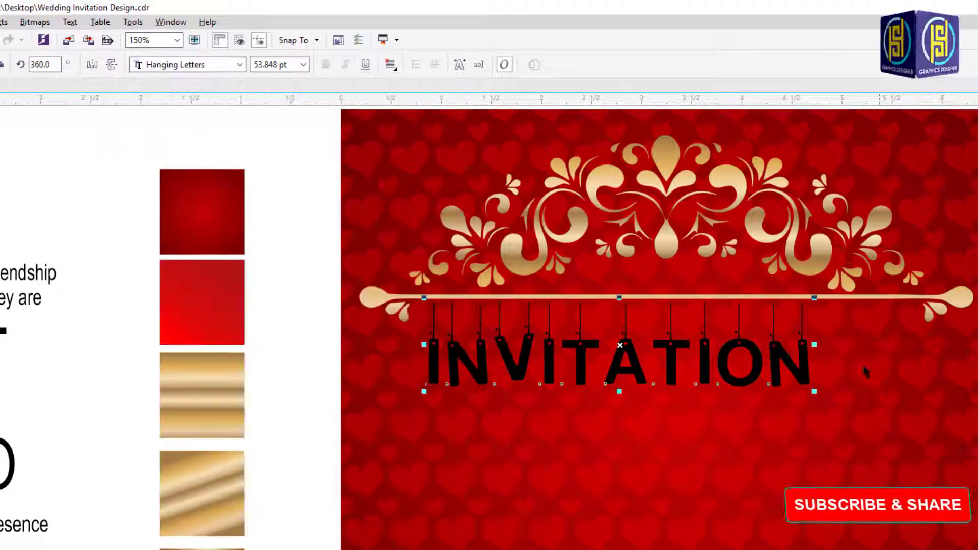
left_click_drag(796, 375, 832, 365)
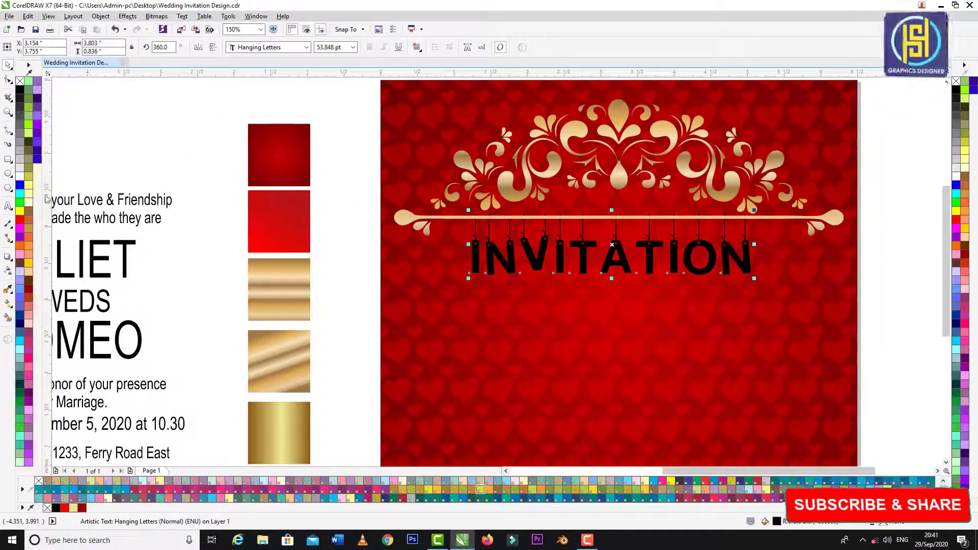
- Fill the INVITATION text with pale yellow and enlarge it from its centre to about 4.5 inches wide
left_click(74, 508)
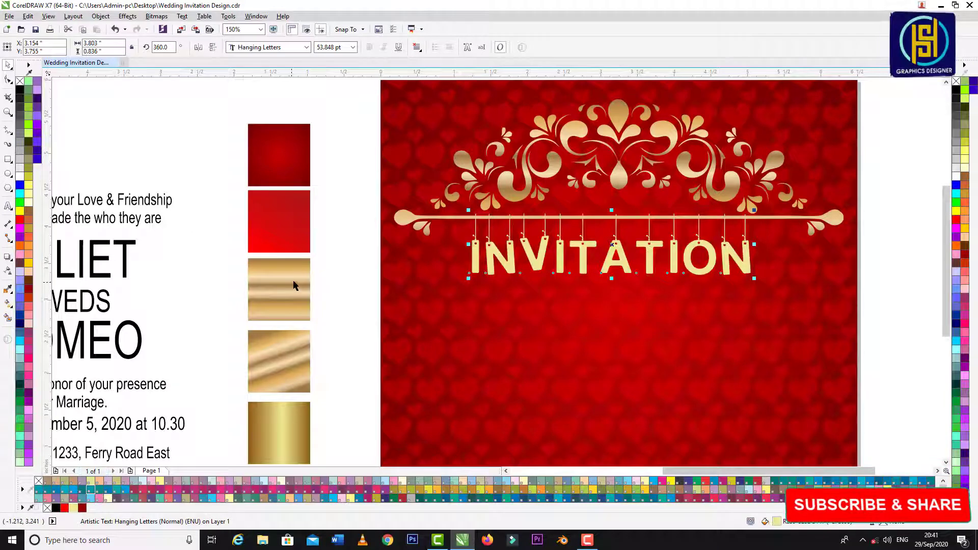
left_click(747, 267)
left_click_drag(753, 278, 778, 281, "shift")
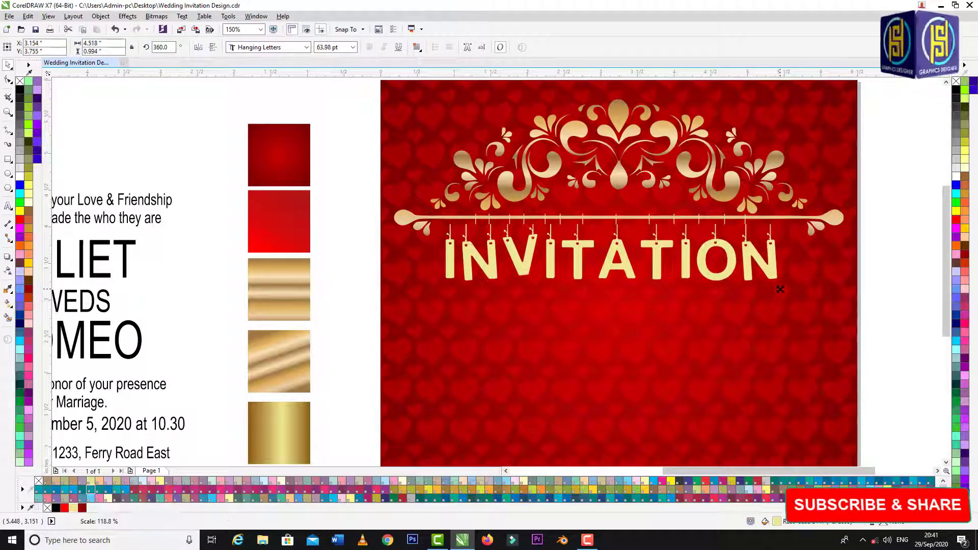
- Centre the INVITATION text horizontally on the card and lower it so the letter strings hang from the ornament bar
left_click(794, 287, "shift")
key("c")
key("Escape")
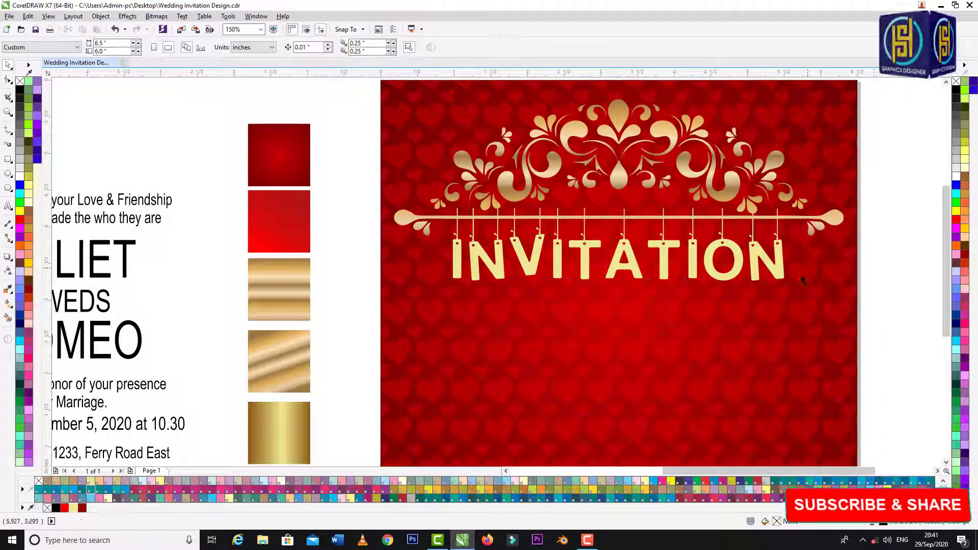
scroll(732, 239, "up", 2)
left_click(728, 253)
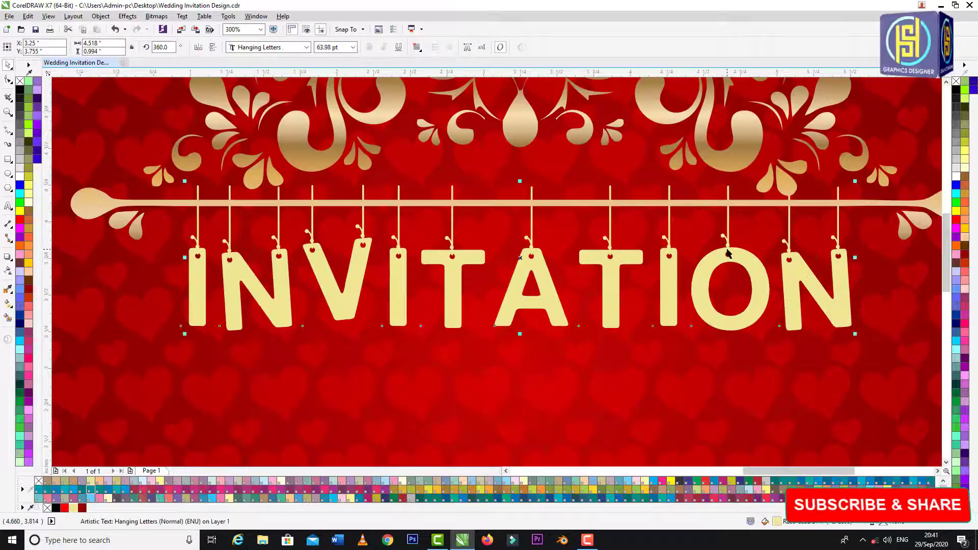
left_click_drag(728, 251, 728, 270)
scroll(672, 209, "up", 2)
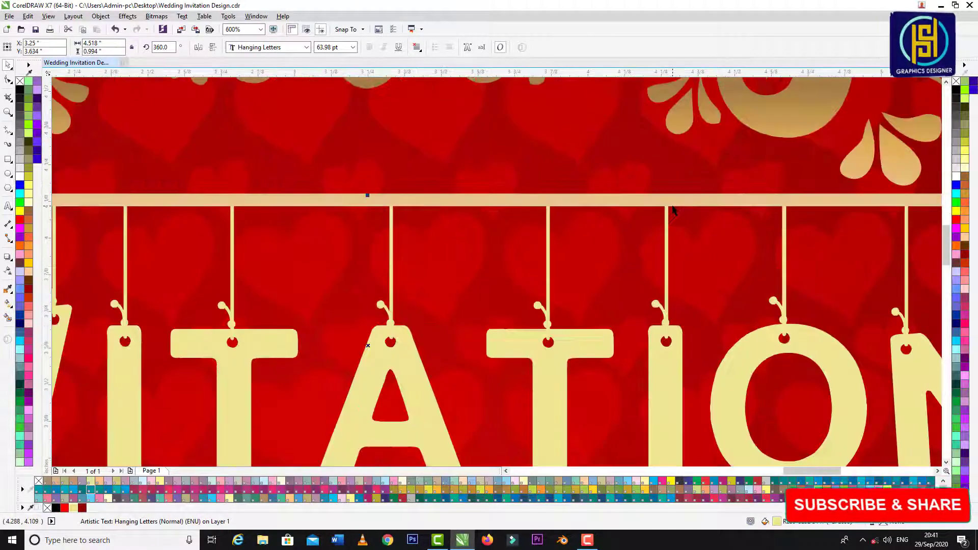
scroll(531, 208, "down", 4)
left_click(795, 228)
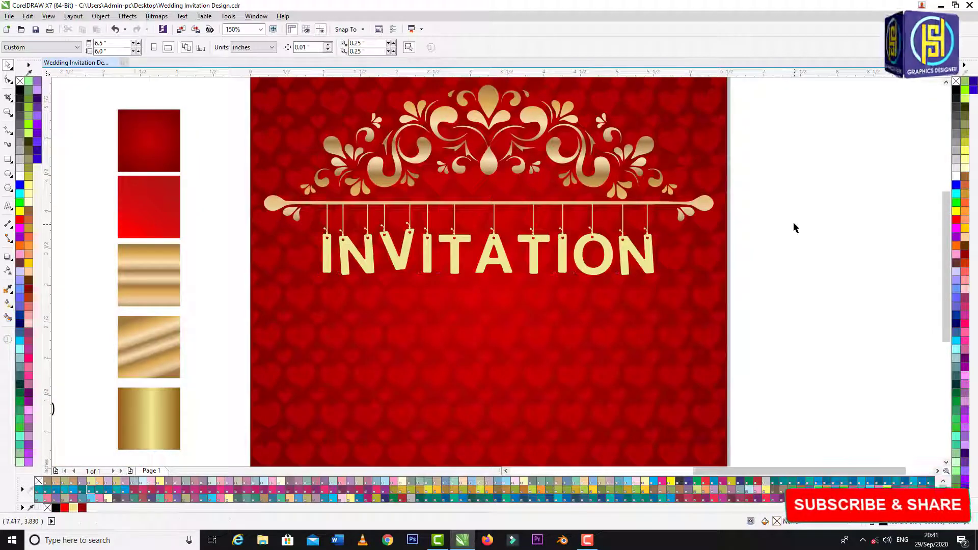
- Move the large red heart onto the card's lower-left area, below the INVITATION text
scroll(656, 210, "down", 2)
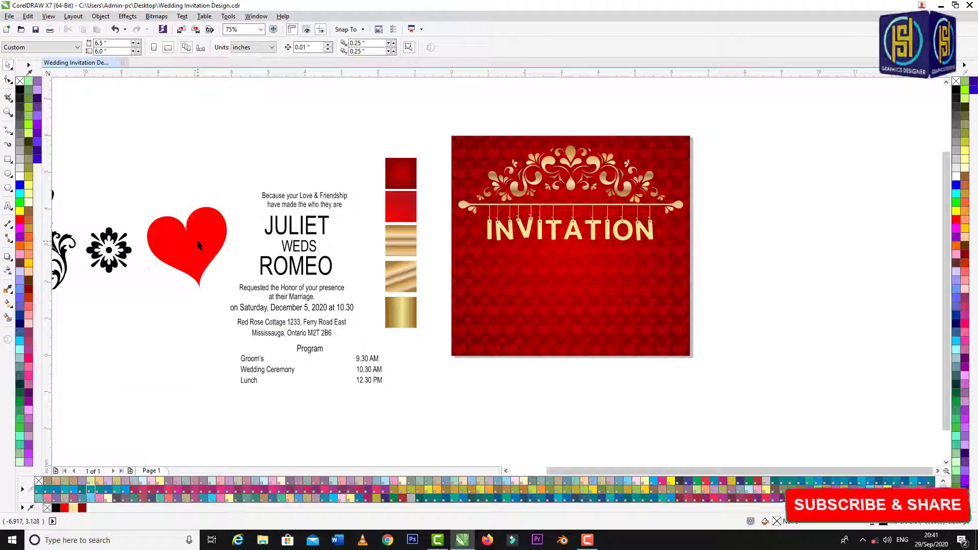
left_click_drag(198, 239, 515, 283)
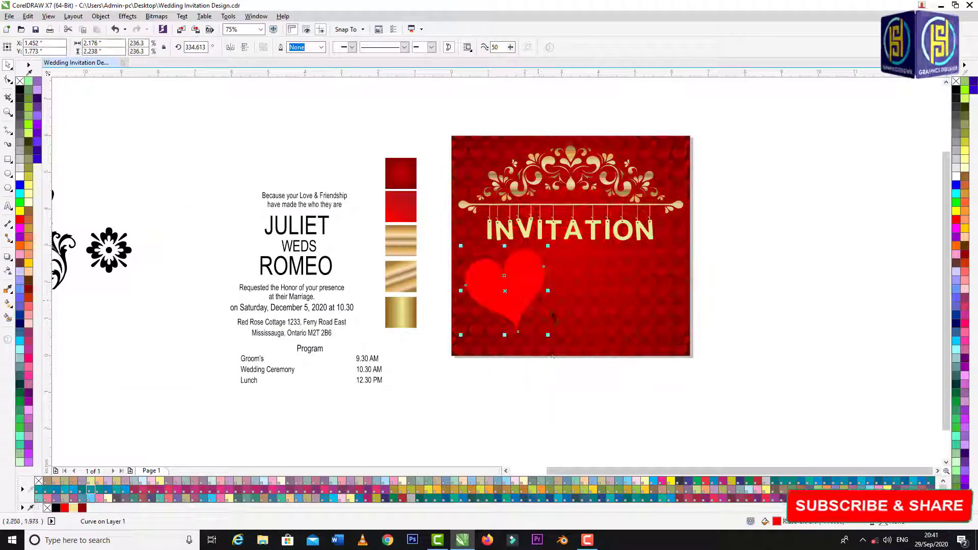
left_click(526, 395)
scroll(505, 282, "up", 2)
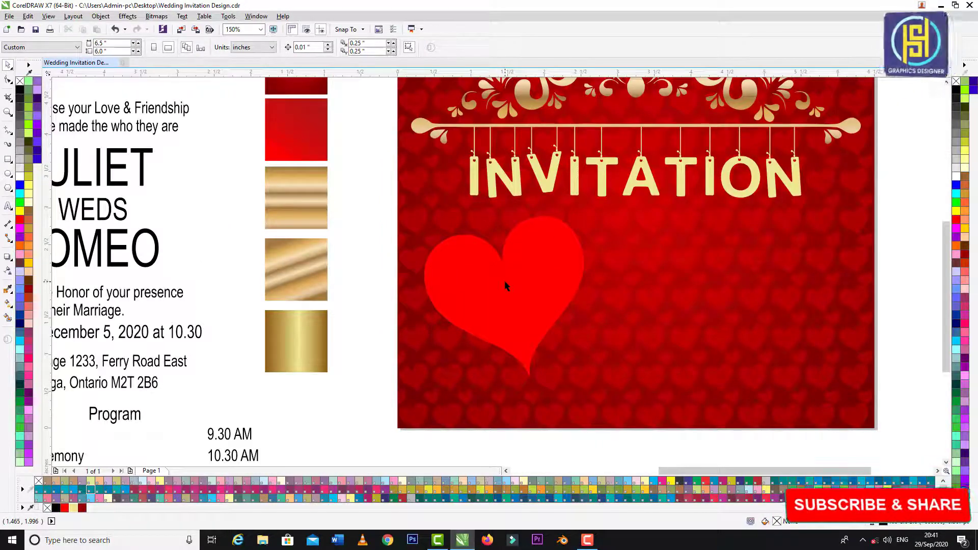
- Duplicate the red heart in place, shrink the copy about its centre to about 1.99 inches wide, and fill it dark red
left_click(492, 286)
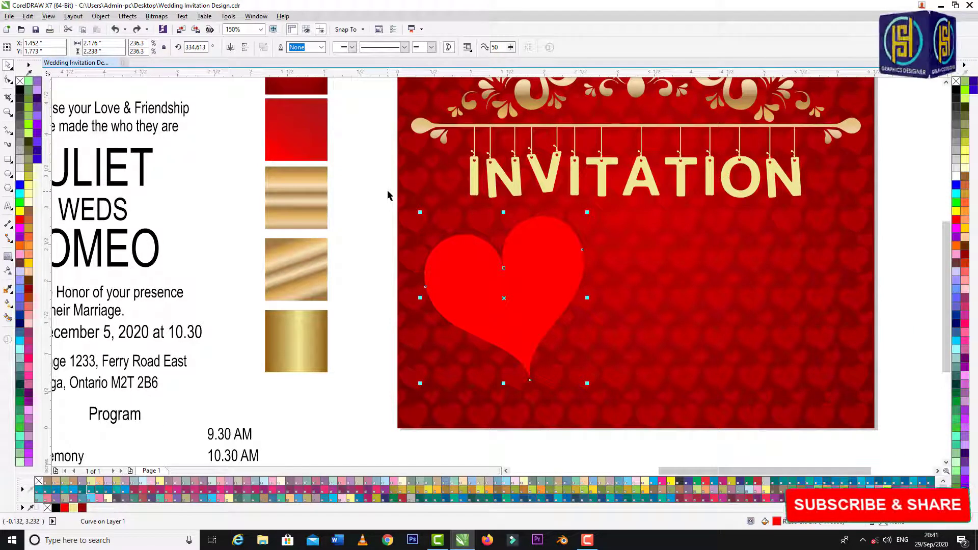
left_click(387, 195)
left_click(544, 311)
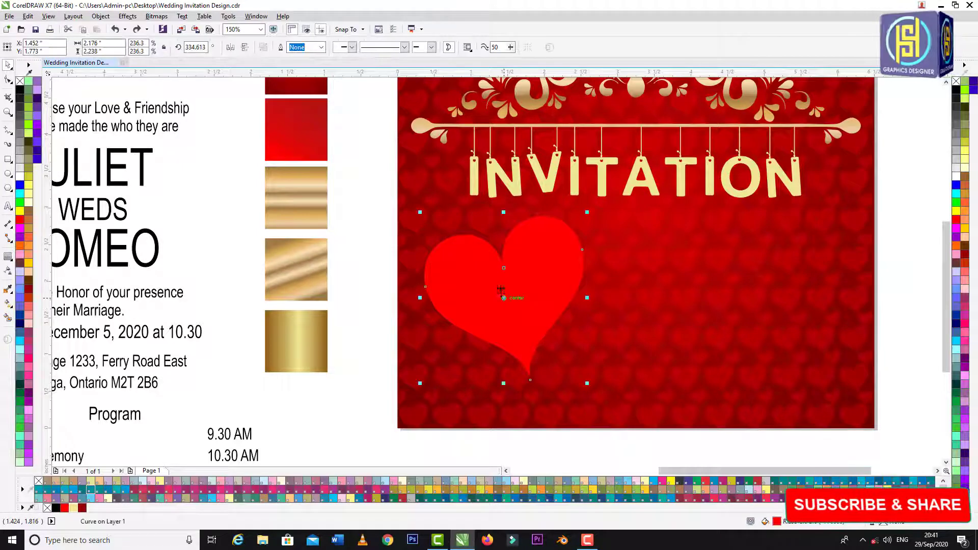
key("ctrl+c")
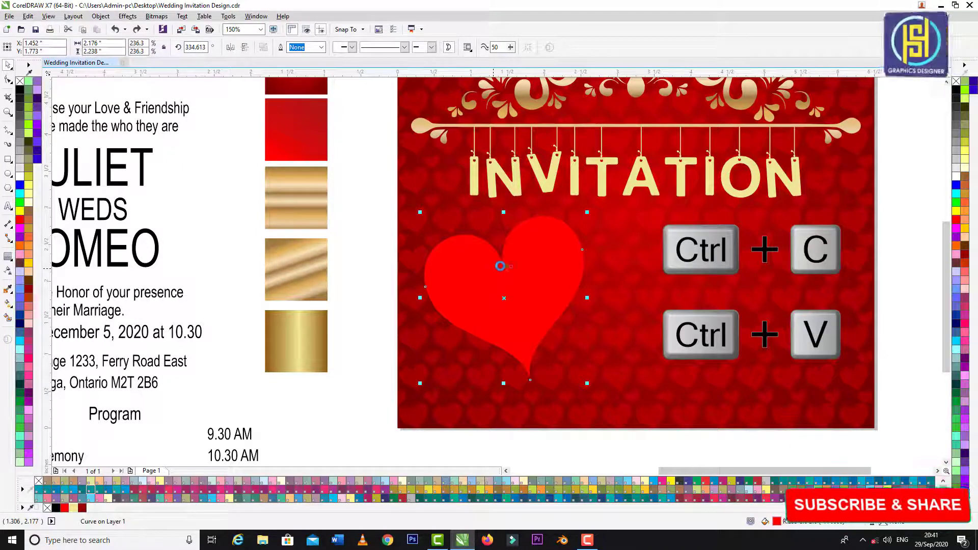
key("ctrl+v")
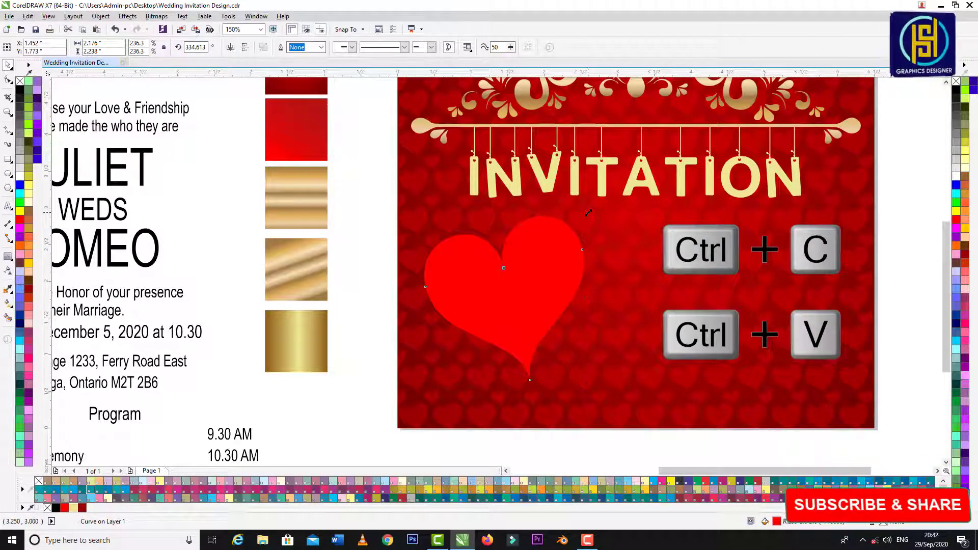
left_click_drag(589, 213, 589, 220)
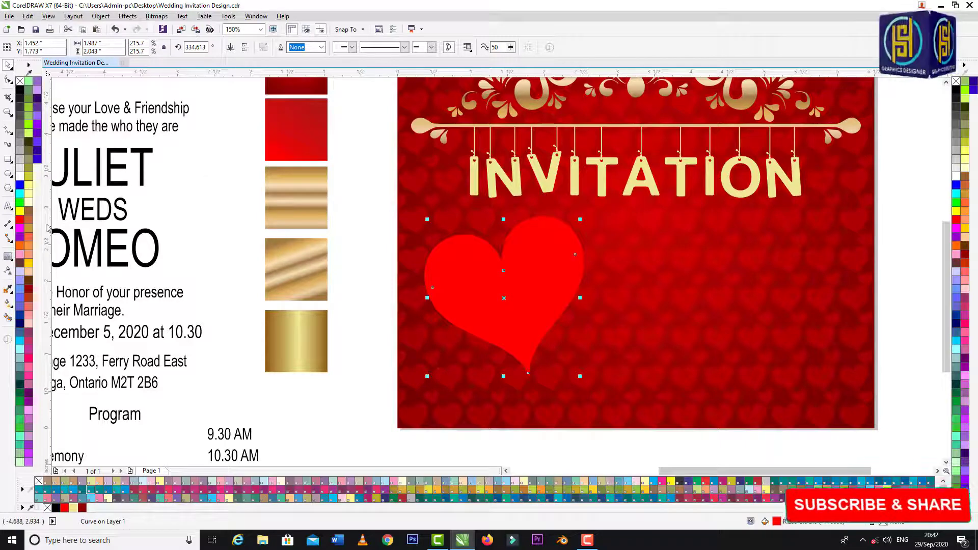
left_click(28, 288)
- Duplicate the dark red heart in place, shrink the copy to about 1.76 inches wide, and fill it bright red
key("ctrl+c")
key("ctrl+v")
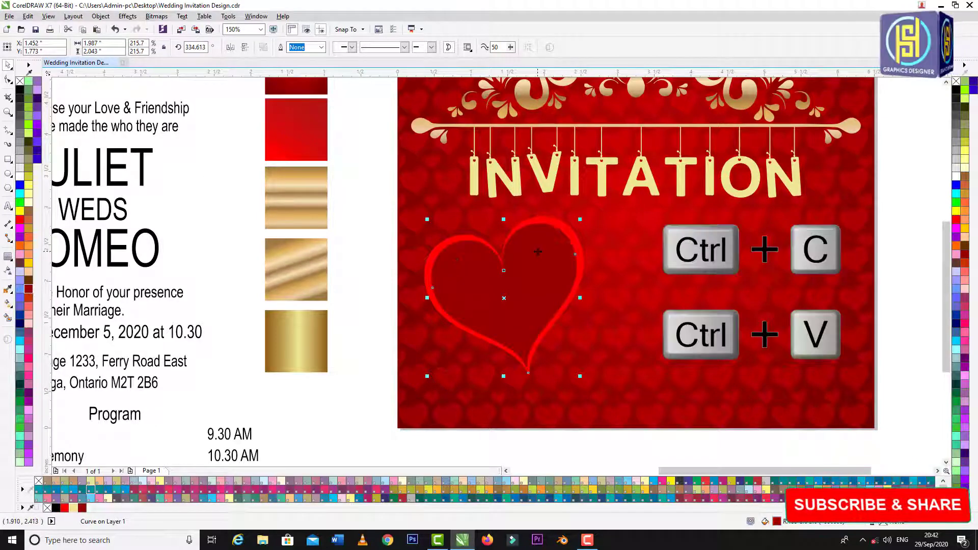
left_click_drag(579, 220, 577, 230)
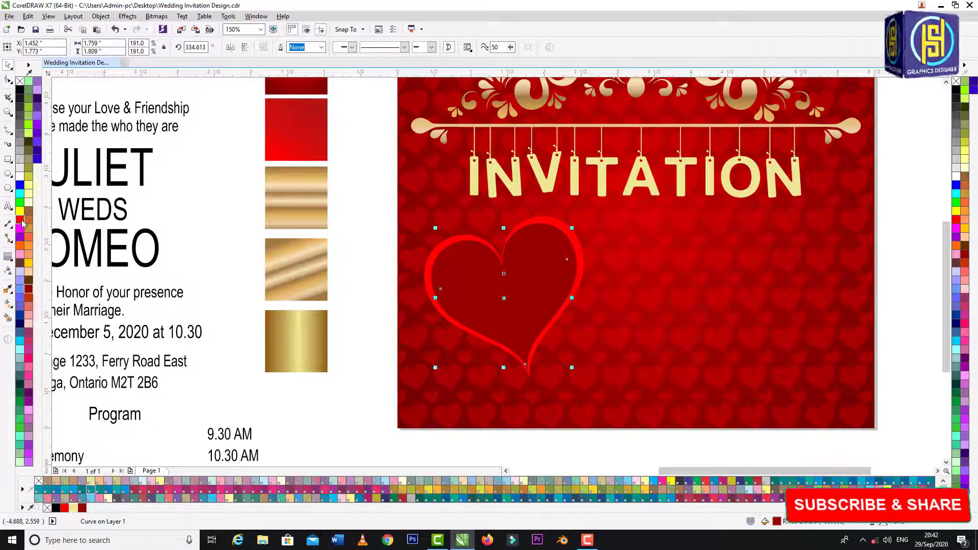
left_click(21, 221)
left_click(387, 189)
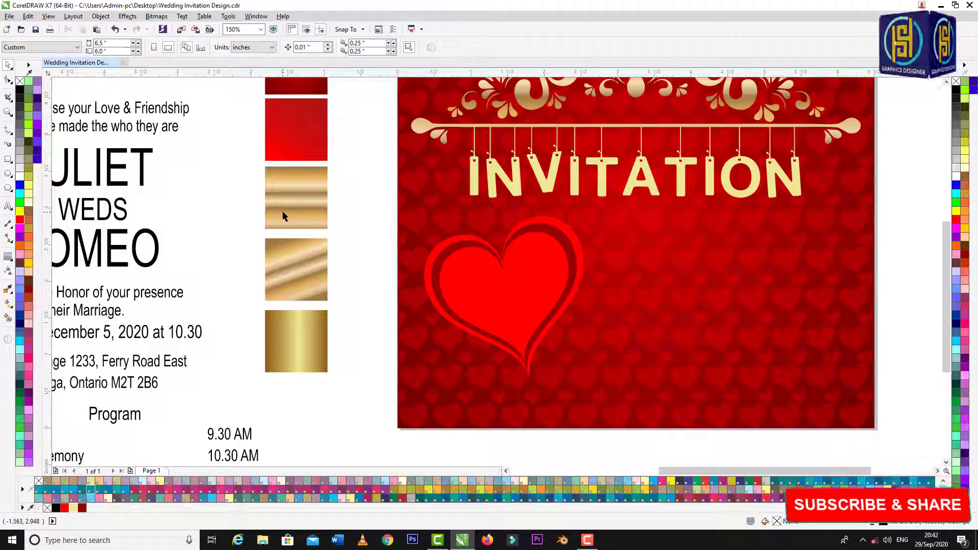
- Copy the swatch gradients onto the hearts: horizontal gold on the outer, diagonal gold on the middle, and red on the inner
scroll(288, 214, "up", 2)
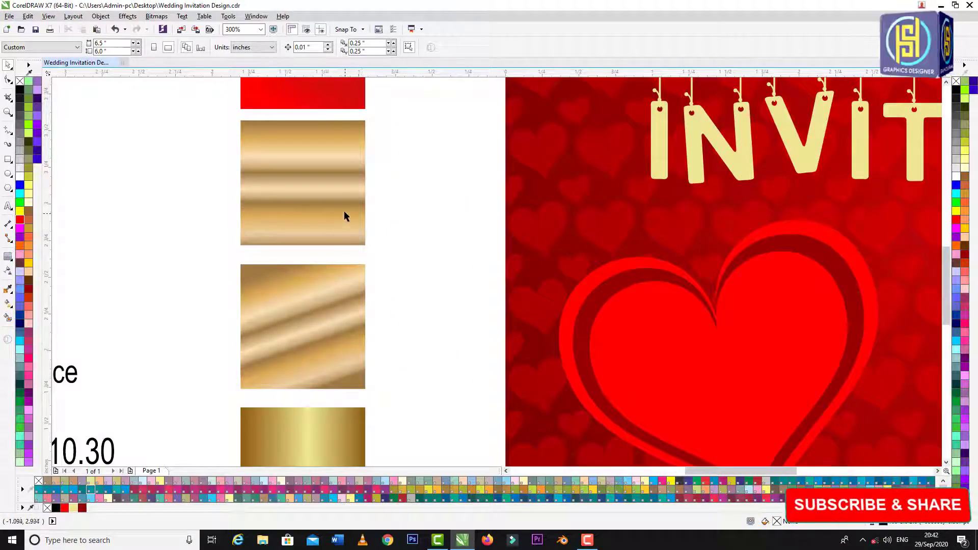
left_click_drag(343, 215, 575, 305)
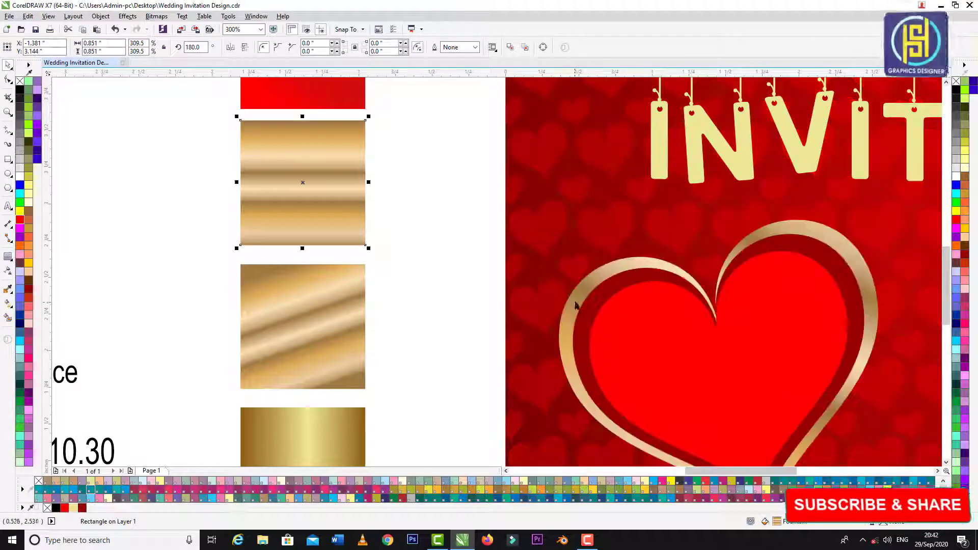
left_click_drag(354, 275, 589, 309)
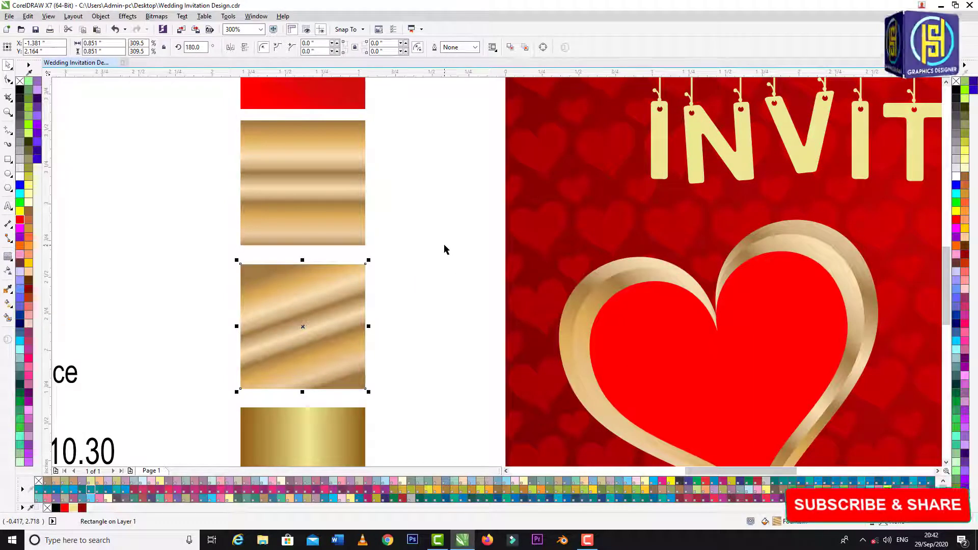
left_click(444, 245)
scroll(402, 307, "down", 2)
left_click_drag(362, 192, 533, 336)
left_click(433, 270)
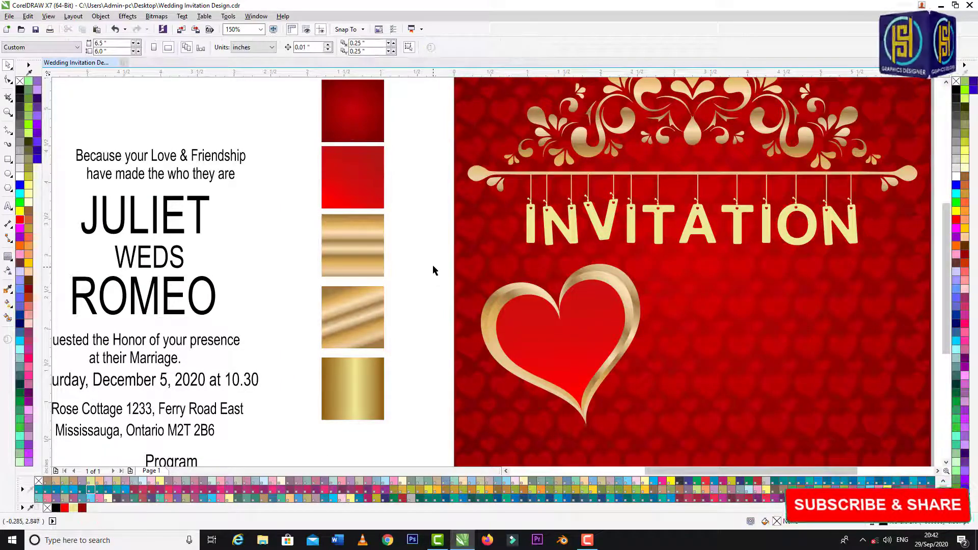
- Examine the gold gradient borders and the notch of the heart up close
scroll(480, 274, "down", 2)
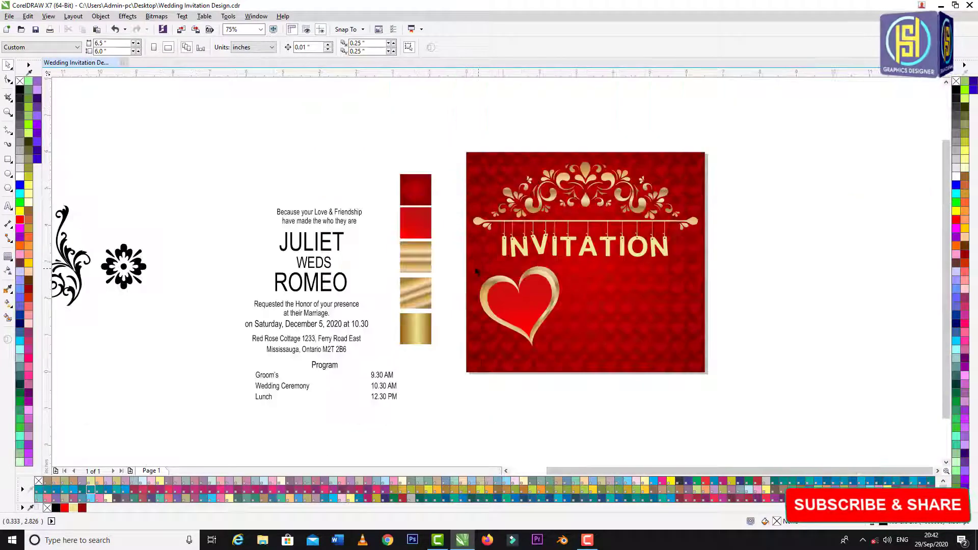
left_click_drag(453, 260, 573, 359)
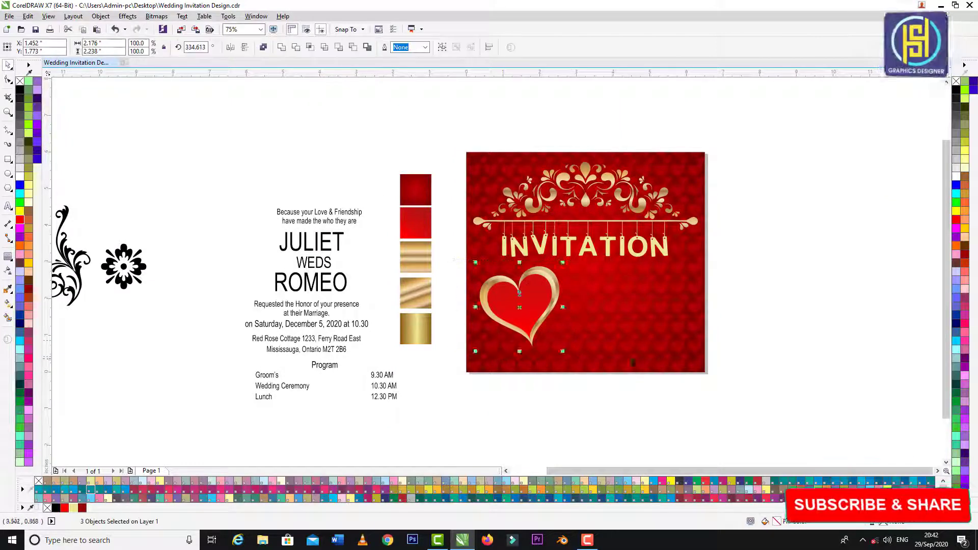
scroll(528, 289, "up", 3)
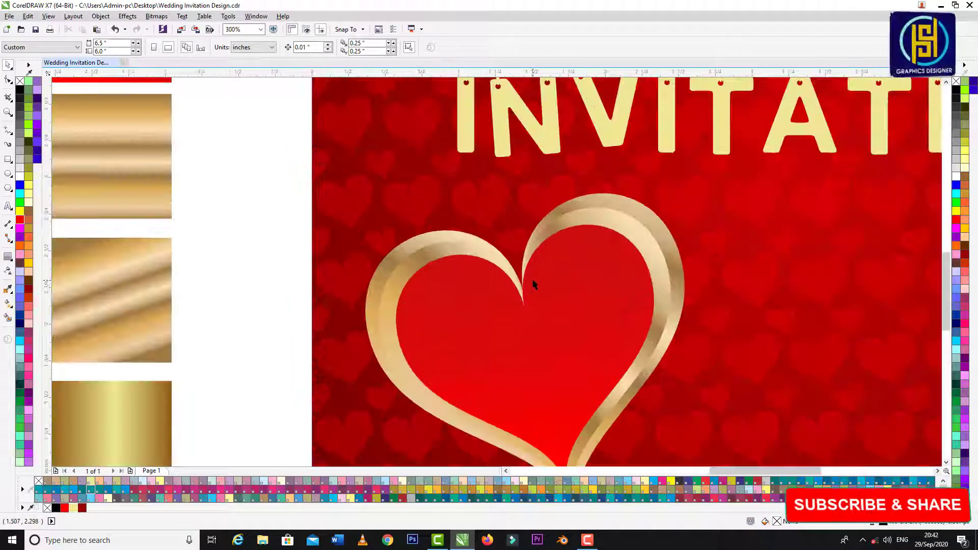
scroll(533, 284, "up", 2)
left_click(533, 284)
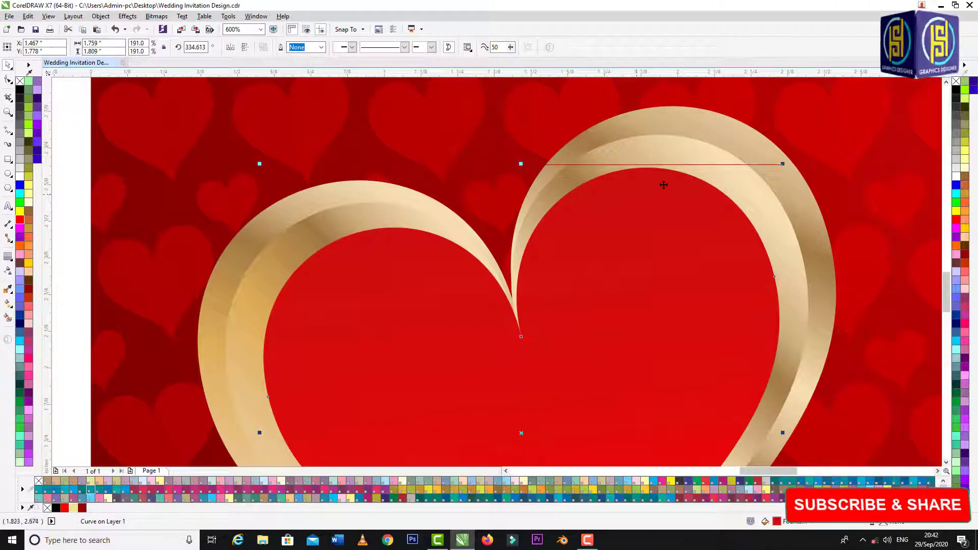
scroll(517, 192, "down", 2)
left_click(261, 185)
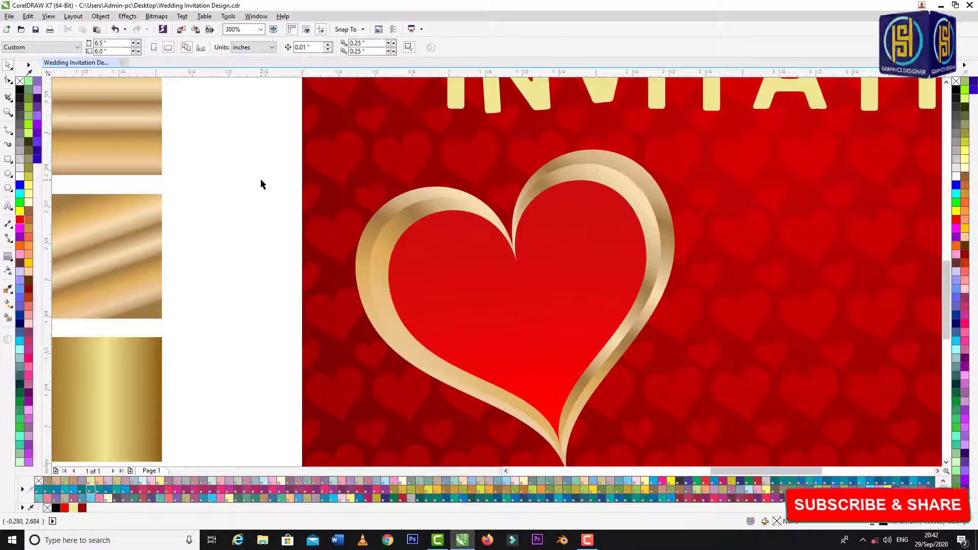
- Group the three heart shapes and centre the group horizontally on the card
scroll(465, 212, "down", 2)
mouse_move(361, 179)
left_mouse_down()
mouse_move(517, 277)
mouse_move(591, 362)
left_mouse_up()
left_click_drag(356, 157, 613, 366)
key("ctrl+g")
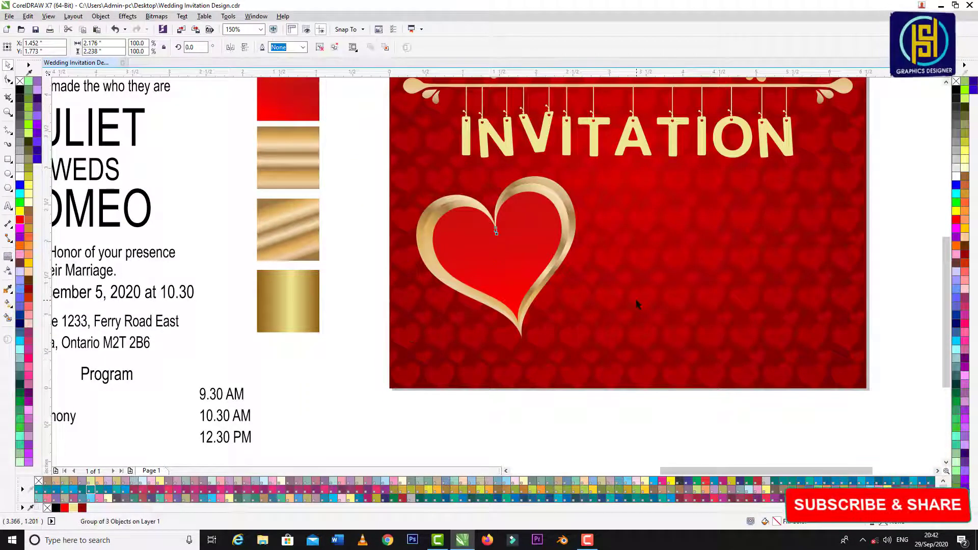
key("c")
left_click(662, 413)
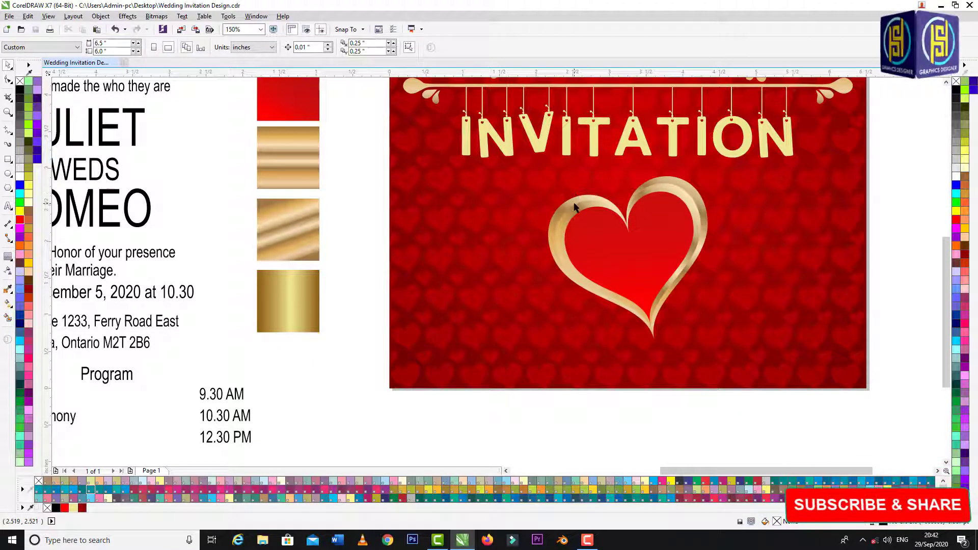
- Move the black swirl ornament onto the card's lower-left side and mirror it horizontally
scroll(574, 206, "down", 1)
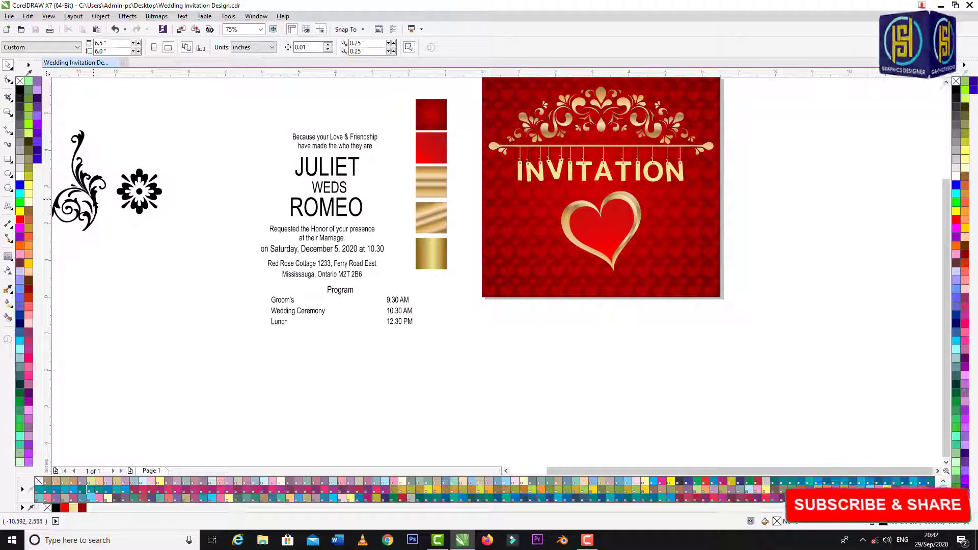
left_click_drag(96, 209, 472, 268)
scroll(473, 269, "up", 1)
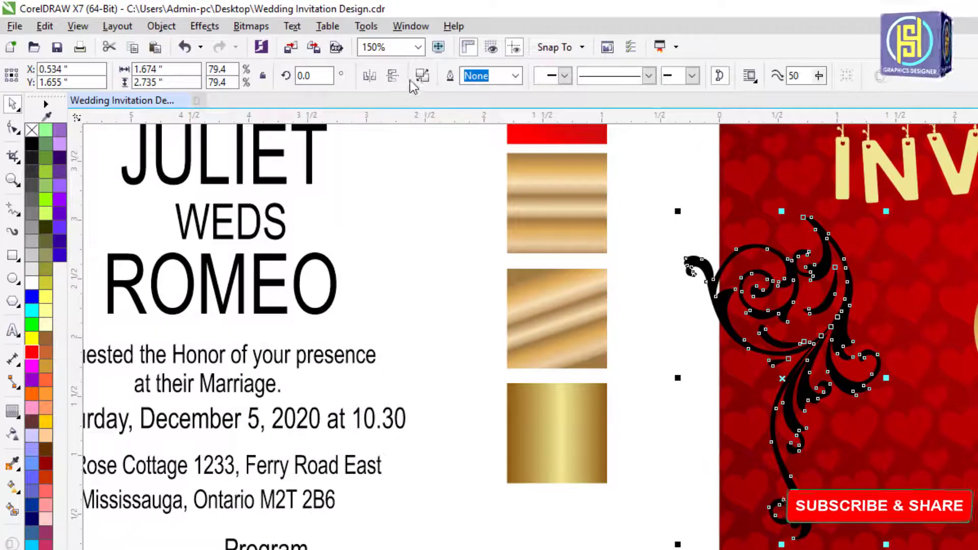
left_click(369, 75)
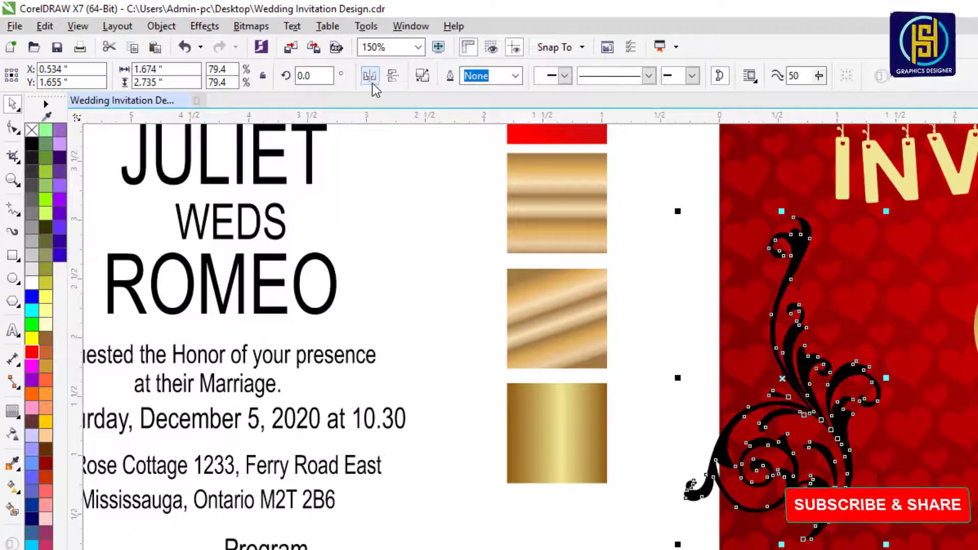
left_click(392, 76)
left_click(658, 246)
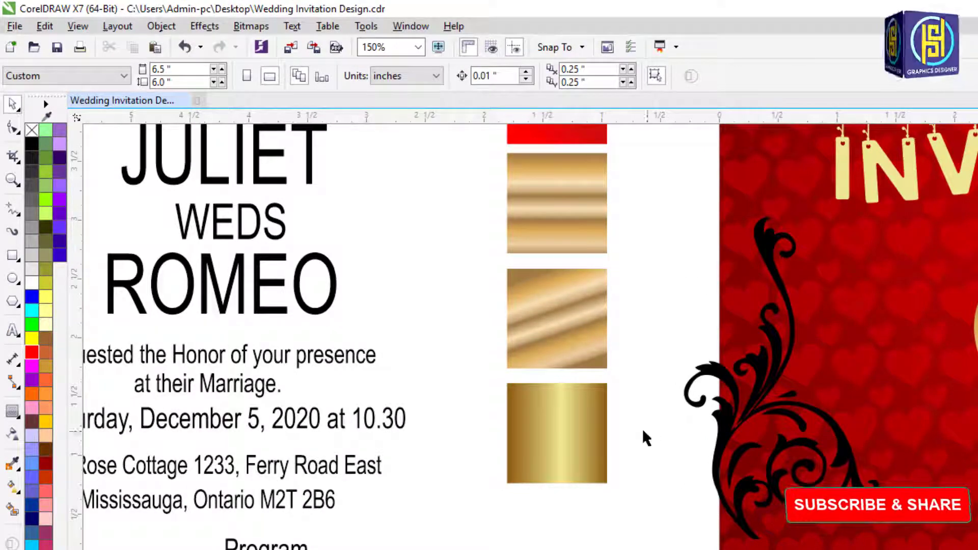
- Fill the ornament with the bottom gold swatch's gradient and fit it inside the card's lower-left corner at about 1.72 inches wide
left_click(594, 417)
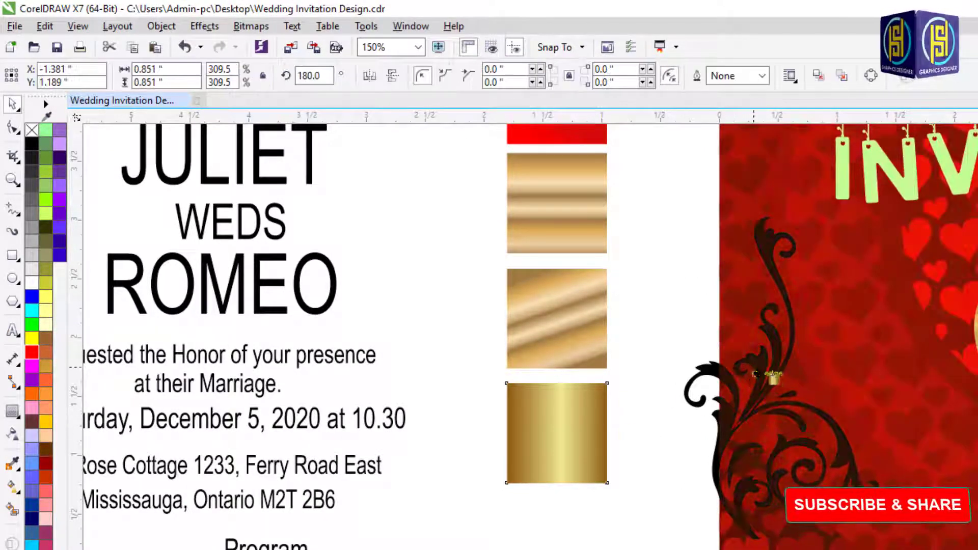
left_click(688, 309)
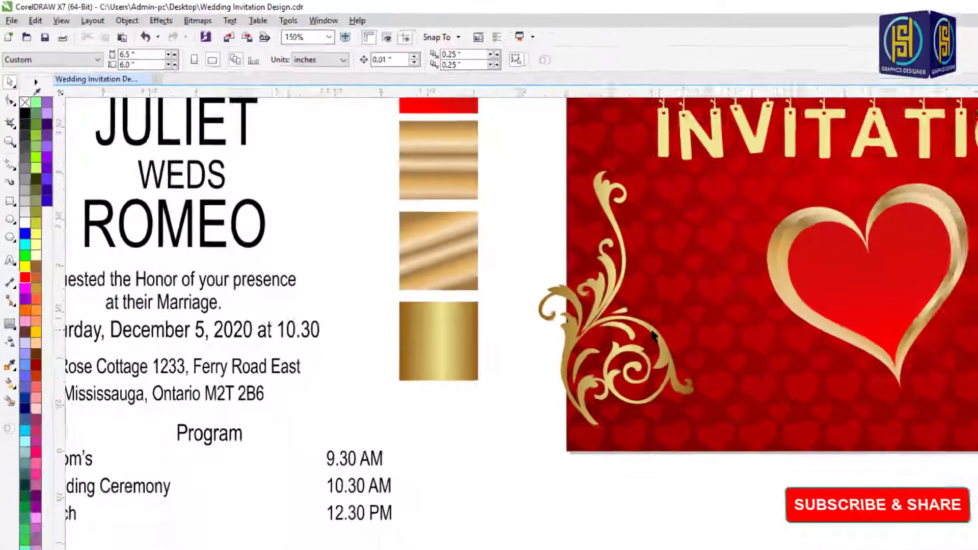
left_click_drag(841, 423, 894, 431)
left_click_drag(557, 269, 558, 270)
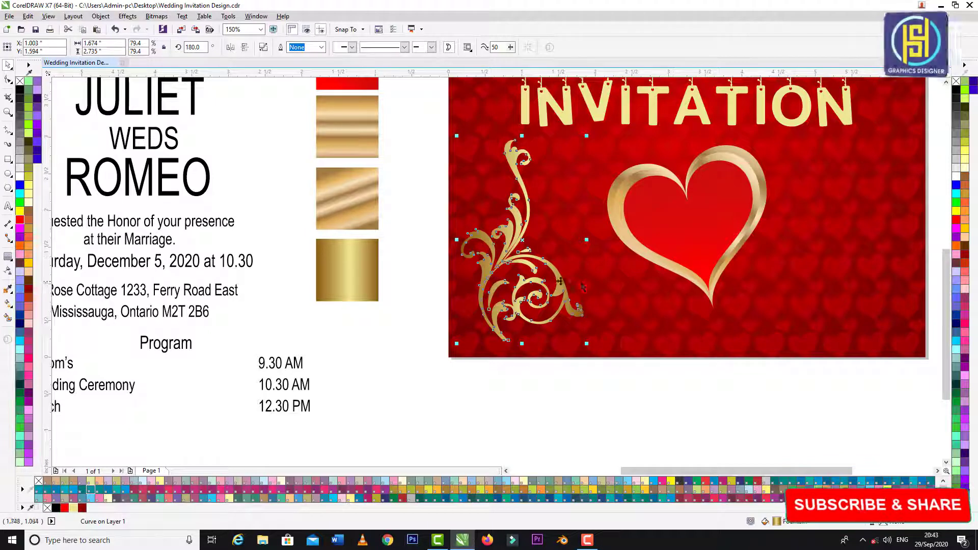
left_click_drag(587, 343, 589, 348)
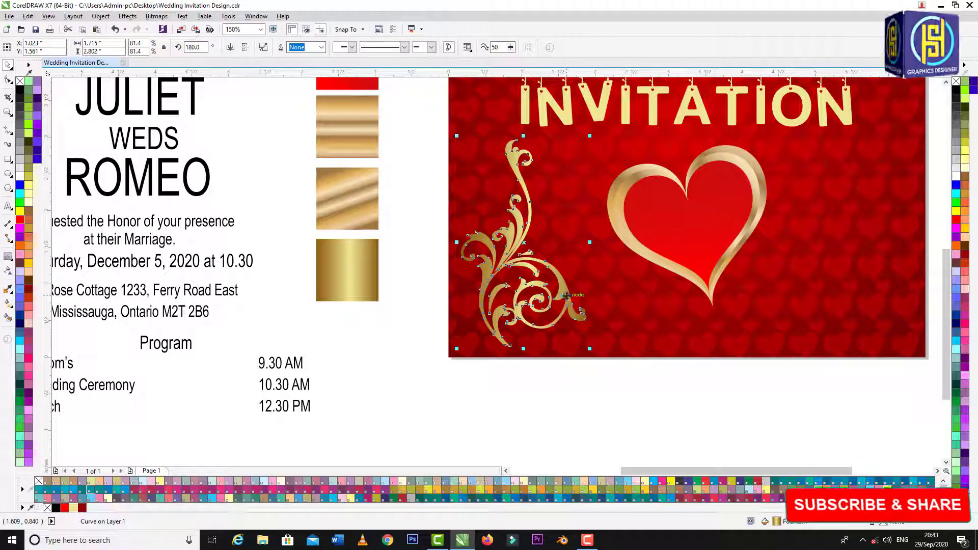
- Place a horizontally mirrored copy of the ornament in the card's lower-right corner and centre the grouped pair horizontally on the card
left_click(230, 47)
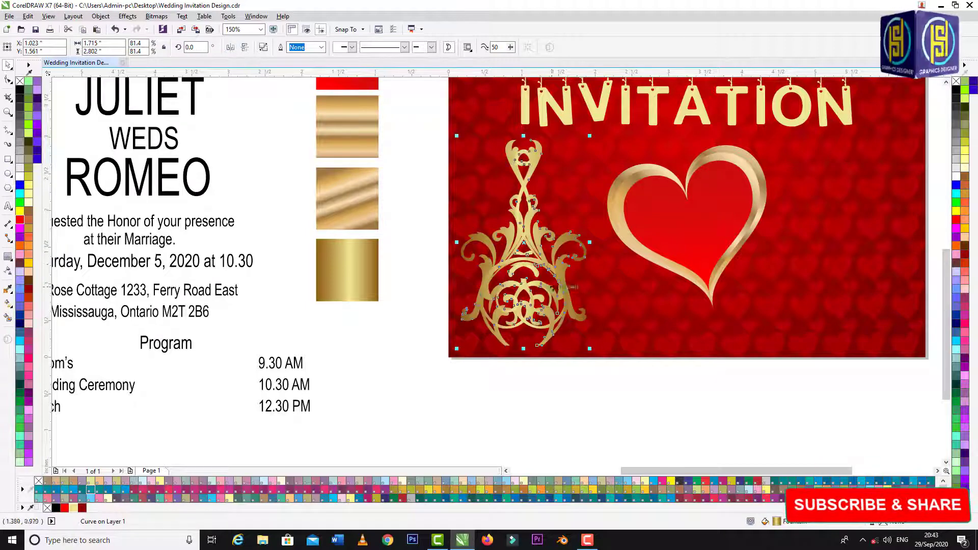
left_click_drag(560, 275, 885, 301)
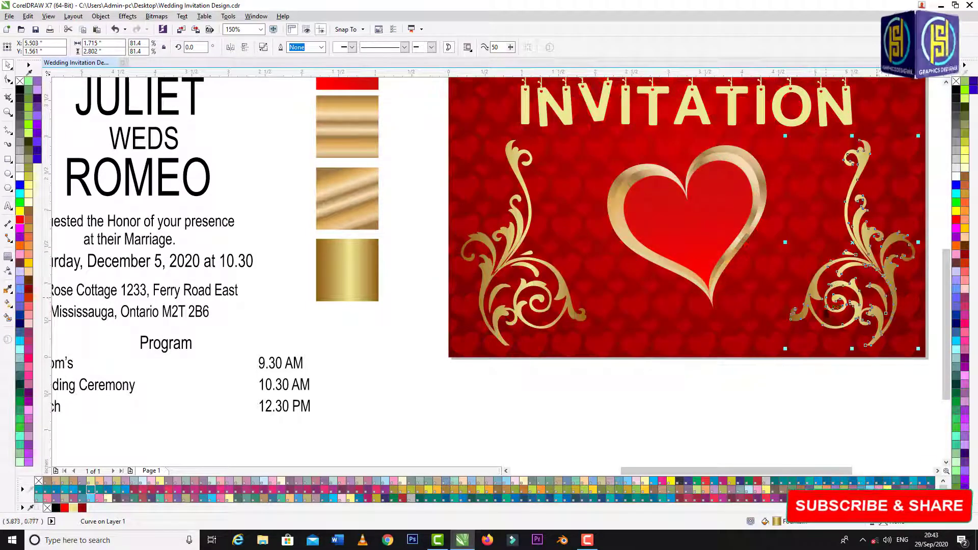
left_click(563, 287, "shift")
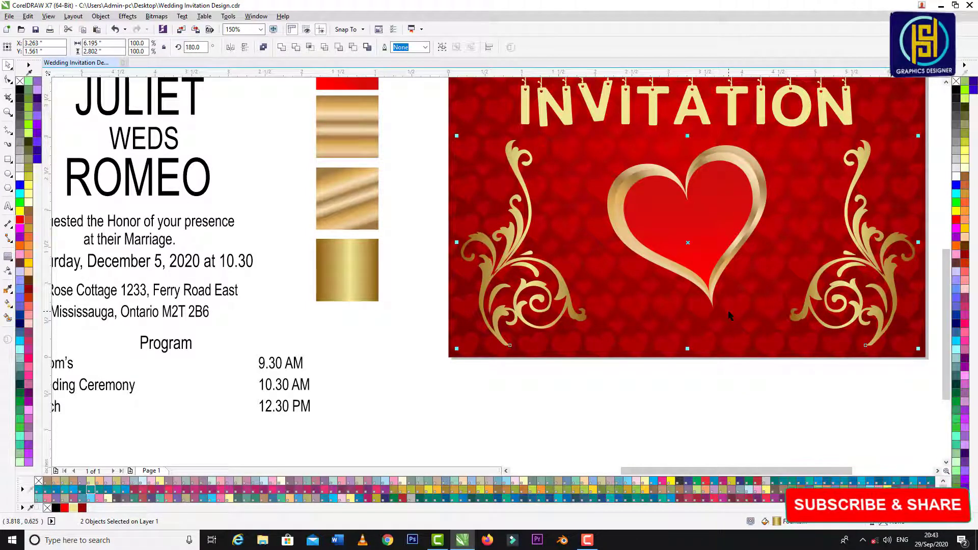
key("ctrl+g")
left_click(452, 199, "shift")
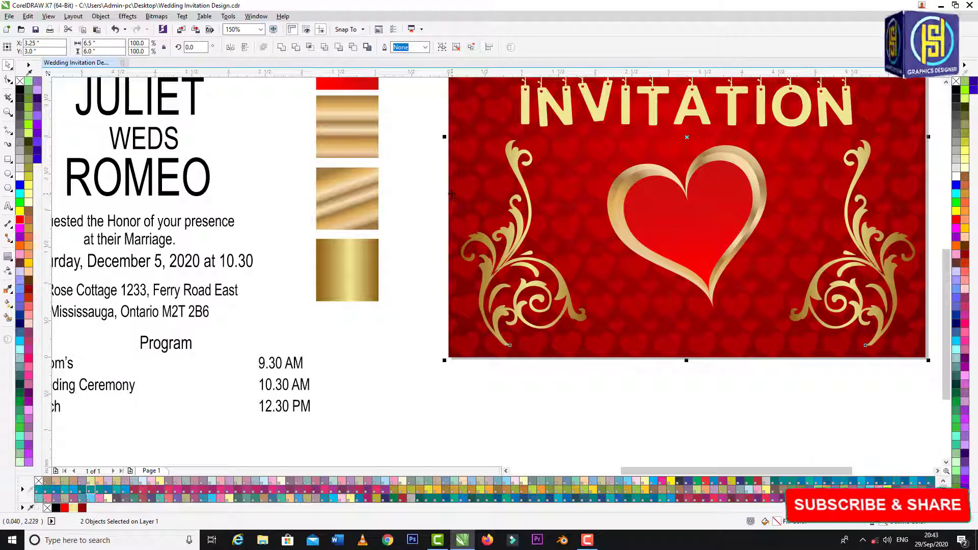
left_click(718, 416)
- Align the heart's vertical centre with the side ornaments and enlarge it about its centre to about 2.71 inches wide
left_click(700, 175)
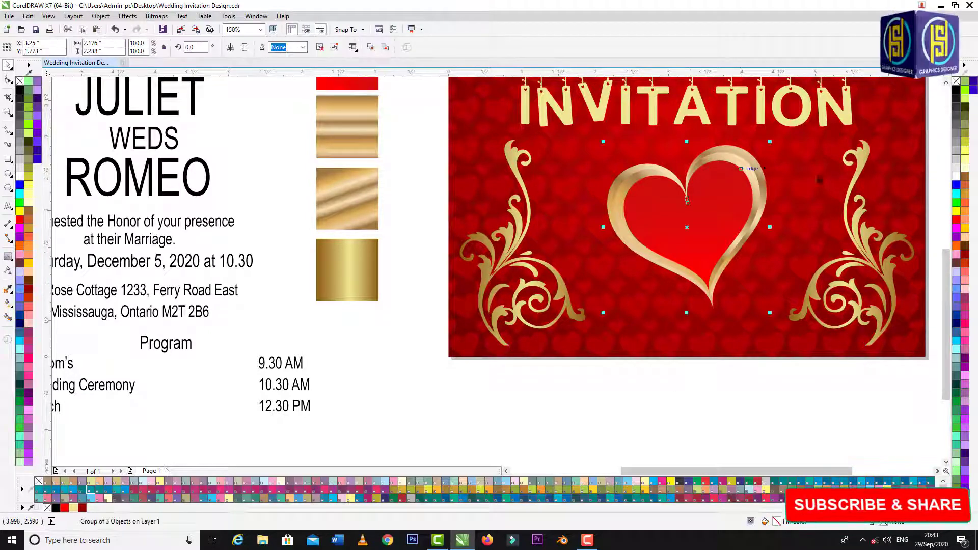
left_click(856, 227, "shift")
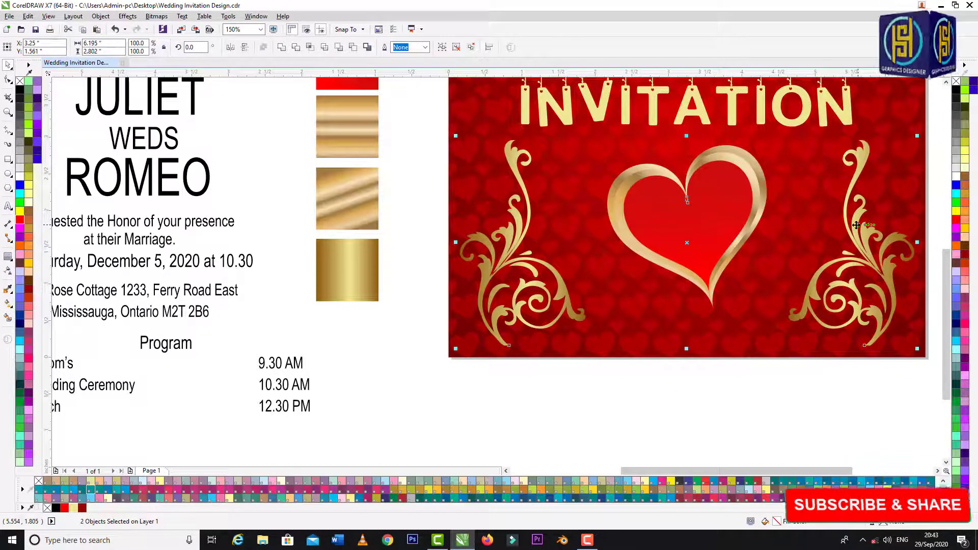
key("e")
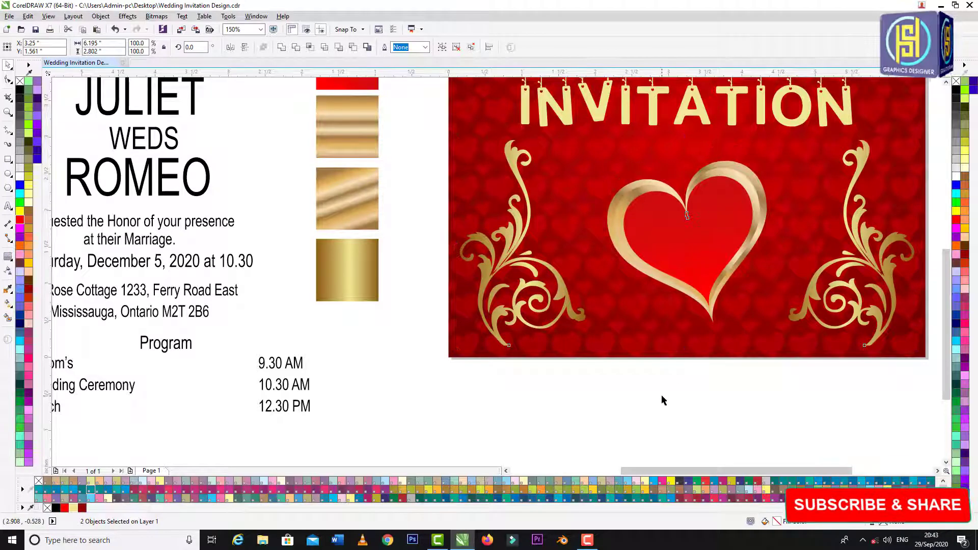
left_click(663, 400)
left_click(690, 262)
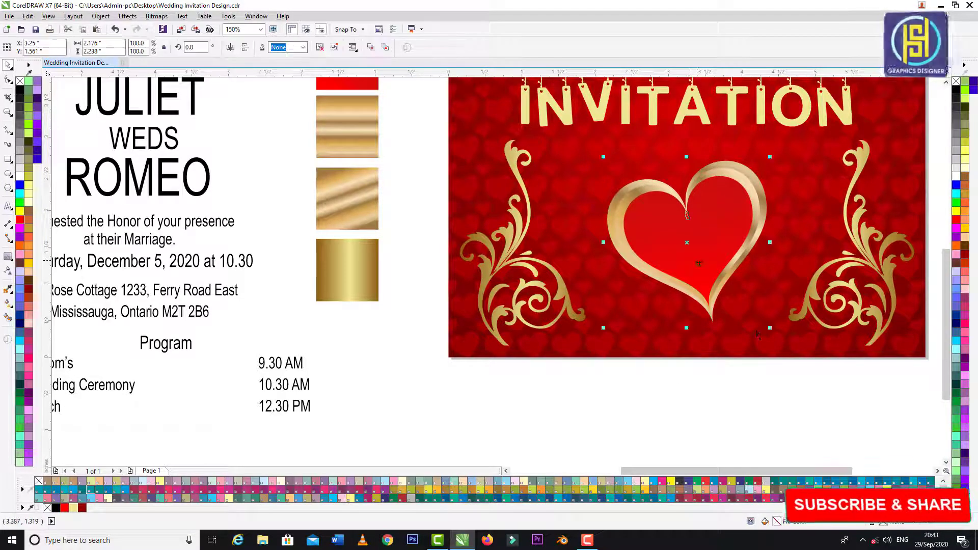
left_click_drag(770, 328, 799, 353)
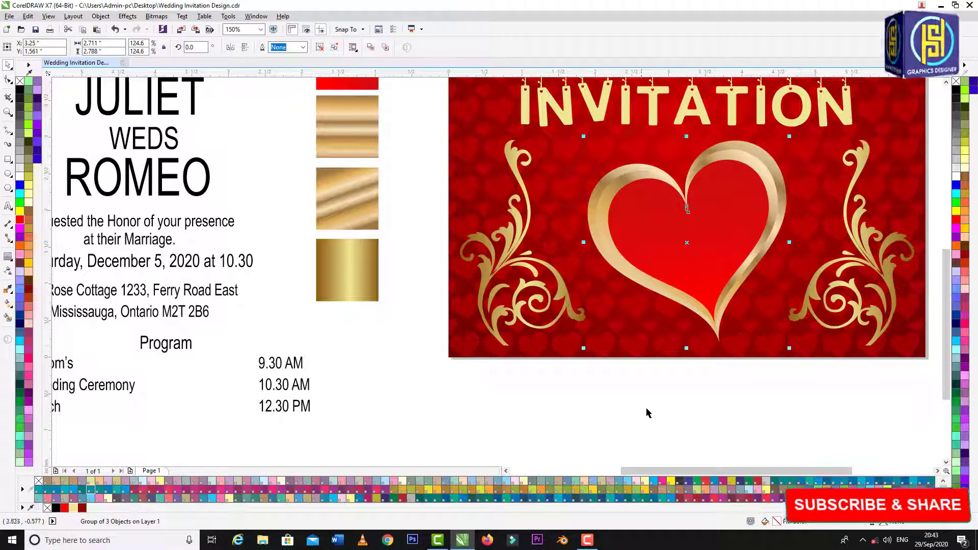
key("Escape")
- Add the artistic text "JR" below the card and set its font to Ravel
scroll(543, 261, "down", 2)
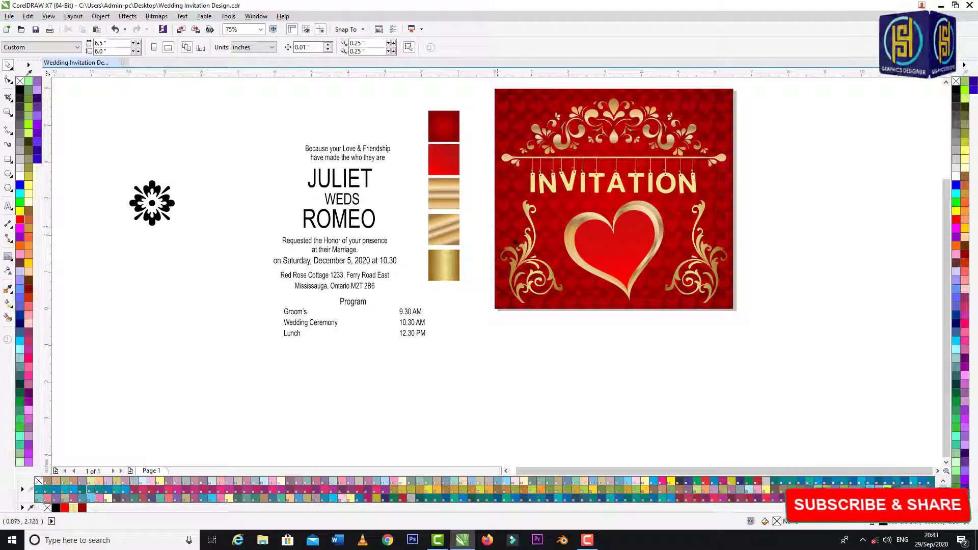
left_click(8, 207)
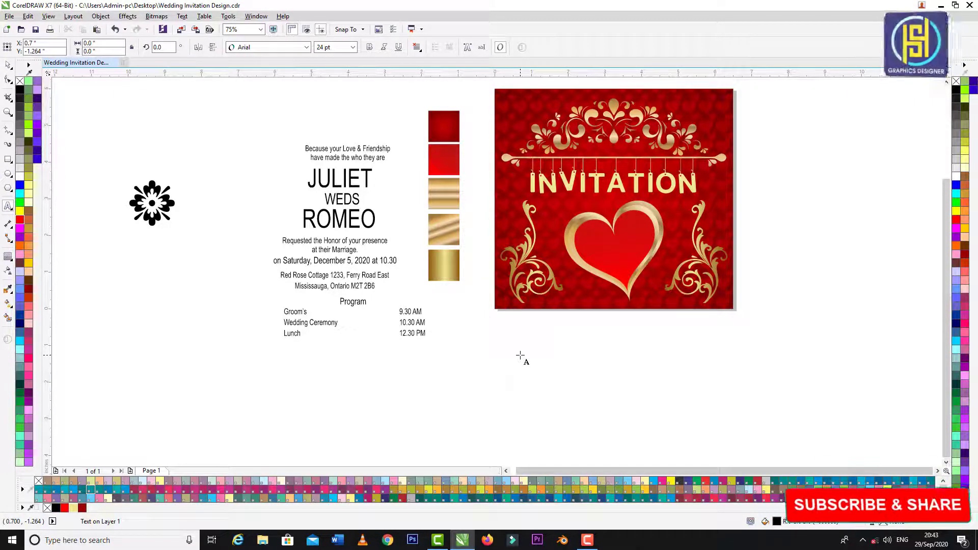
left_click(520, 353)
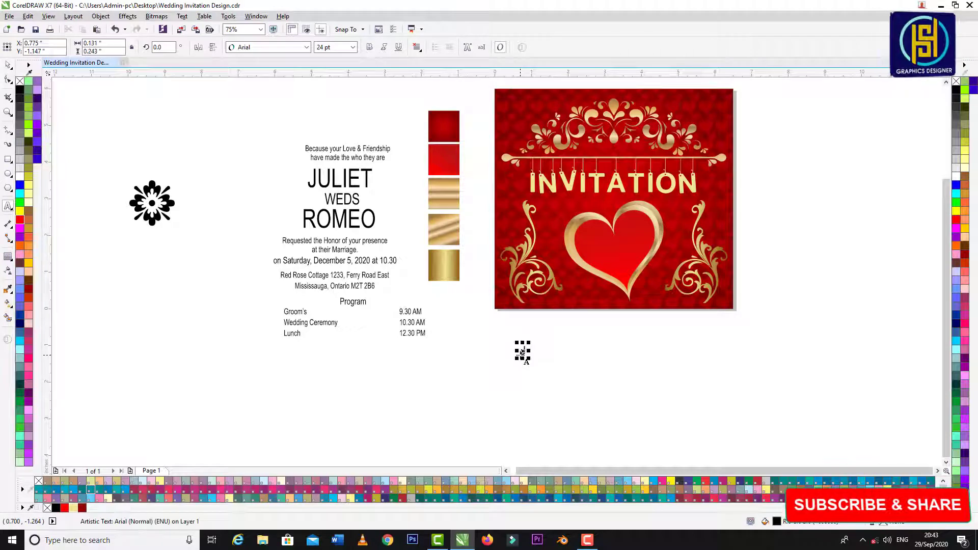
type("JR")
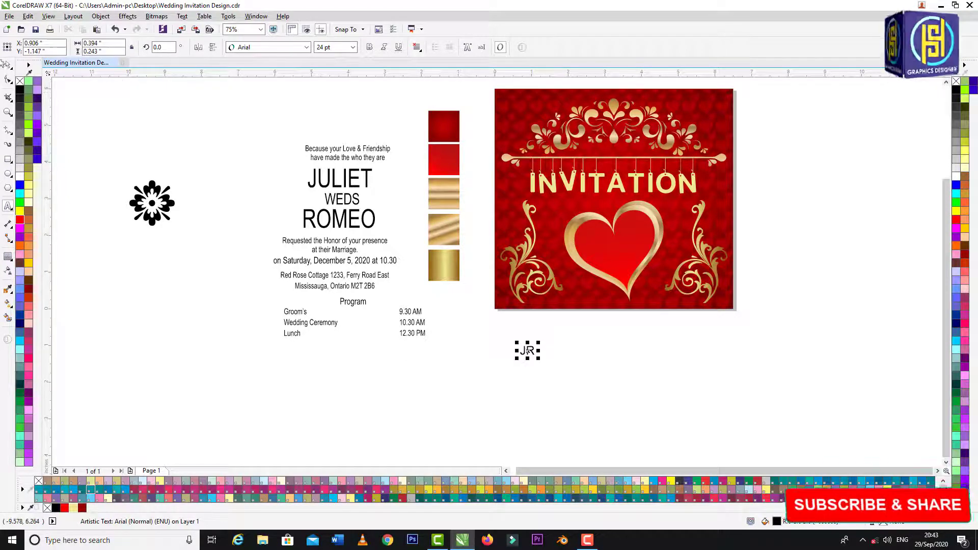
key("ctrl+space")
left_click(297, 47)
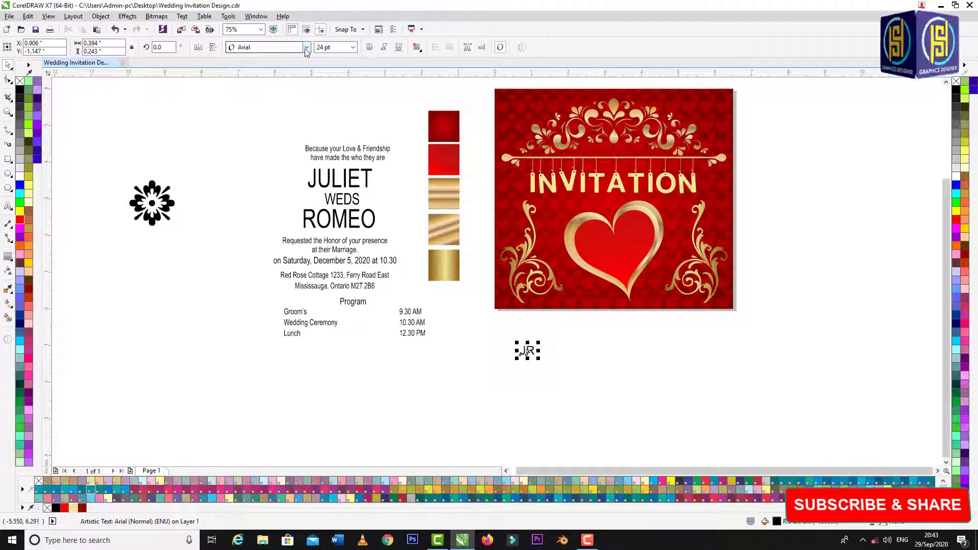
left_click(298, 98)
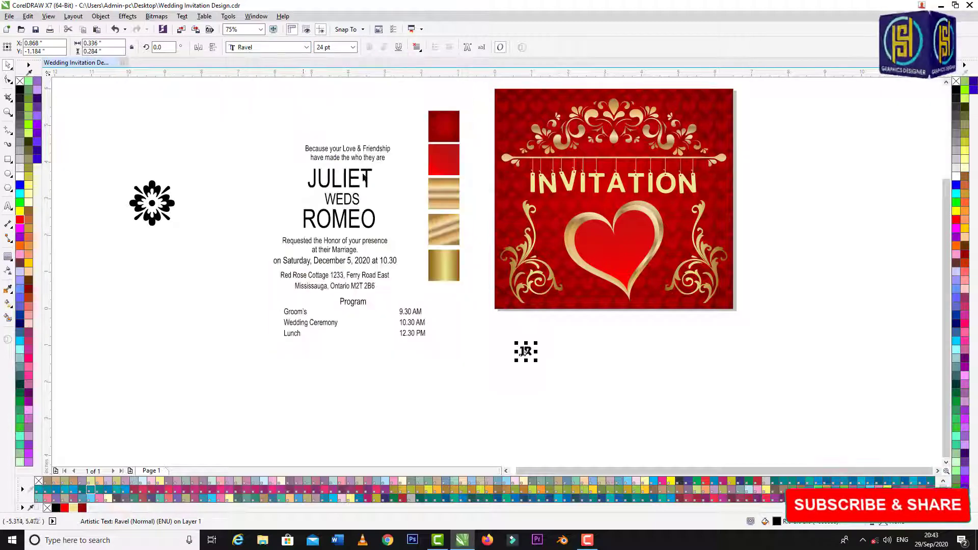
- Enlarge the JR text to about 100 pt over the heart and fill it with pale gold
left_click_drag(540, 360, 630, 262)
scroll(637, 236, "up", 1)
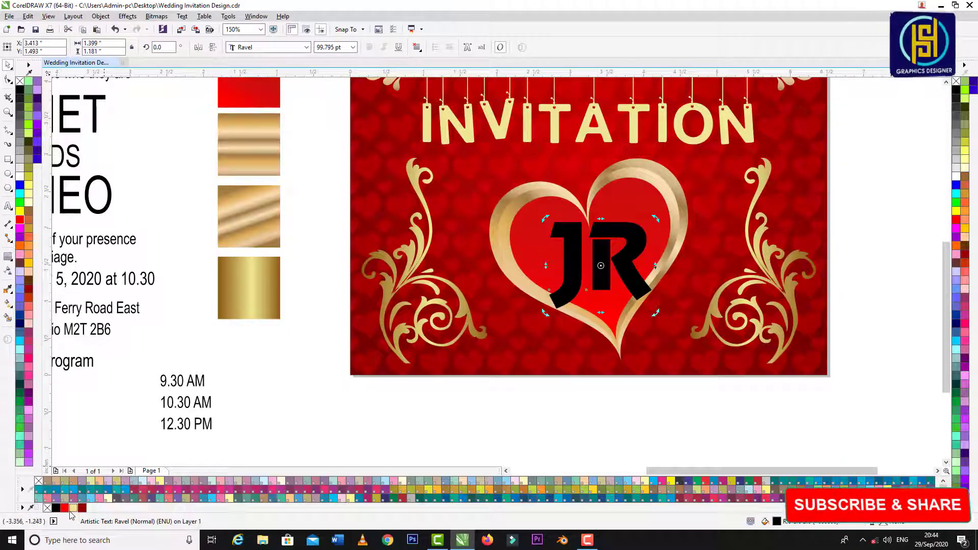
left_click(74, 507)
left_click(642, 296)
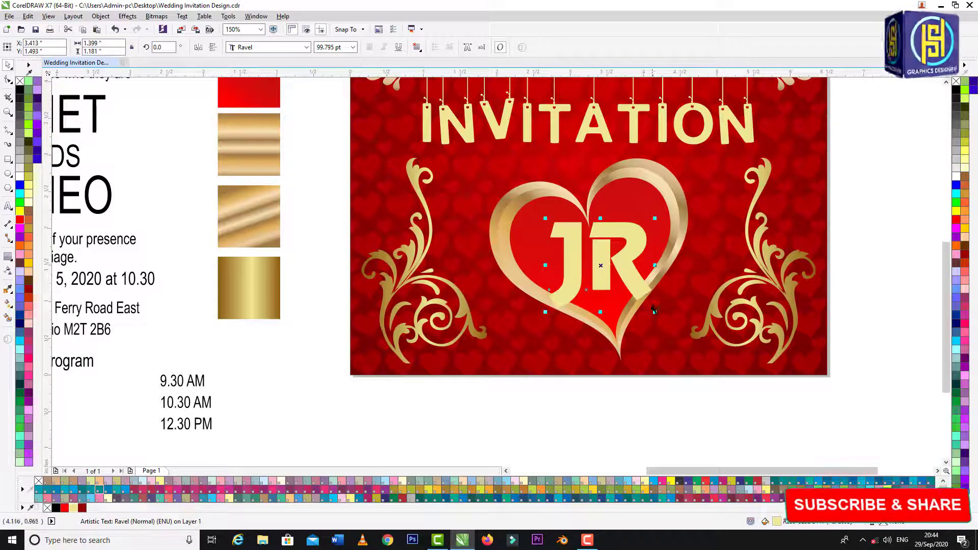
- Shrink the JR text to about 73 pt inside the heart and rotate it by 15 degrees
left_click_drag(651, 308, 630, 281)
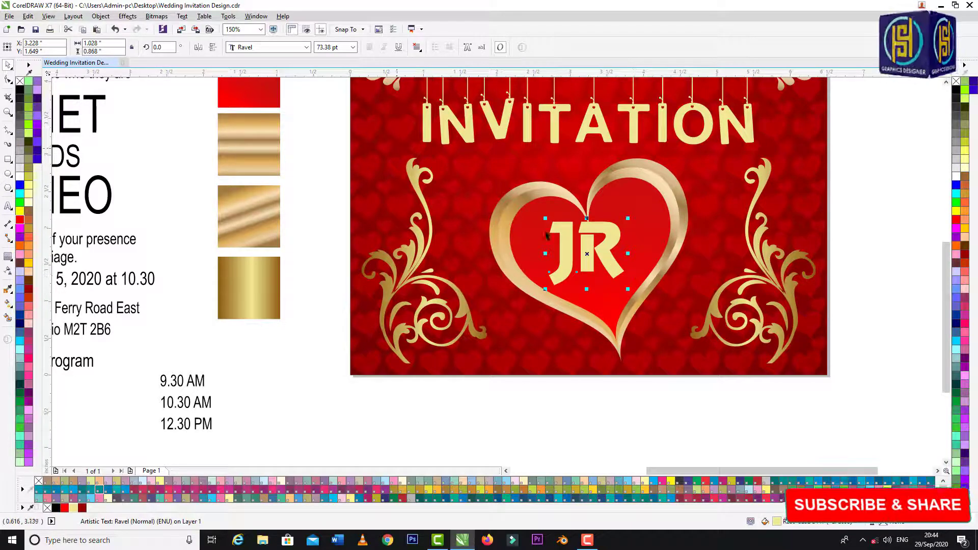
left_click_drag(611, 257, 614, 263)
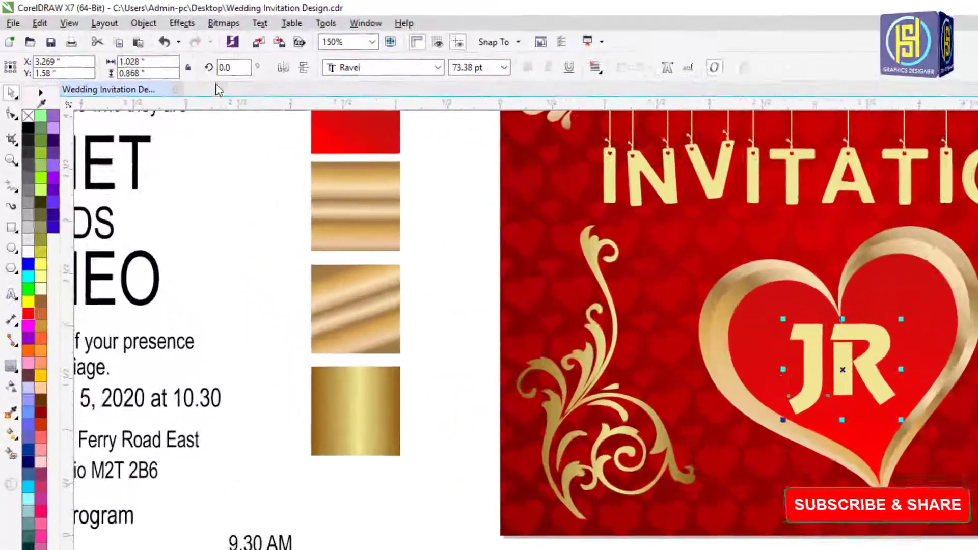
left_click(152, 47)
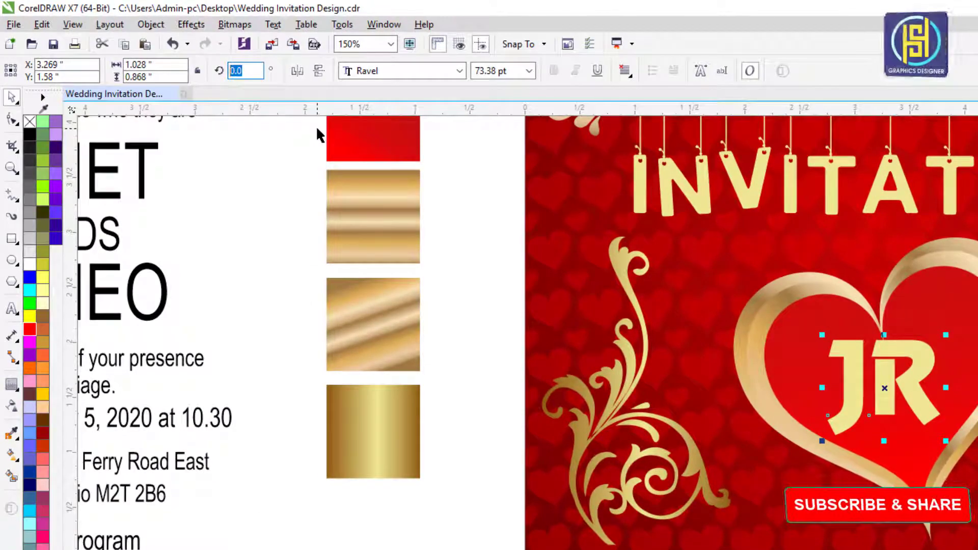
type("15")
key("Return")
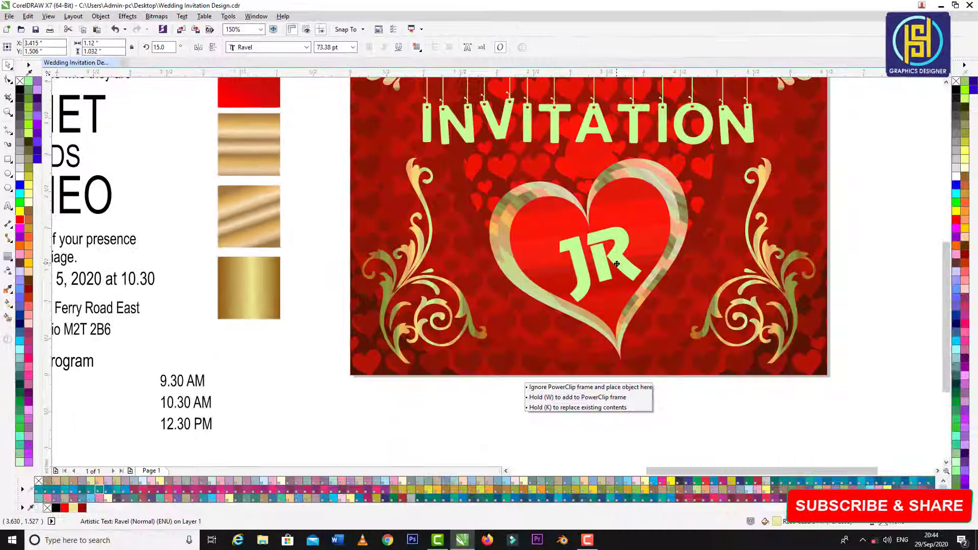
- Reposition the rotated JR text so it sits visually centred inside the gold-bordered heart
left_click_drag(891, 381, 910, 375)
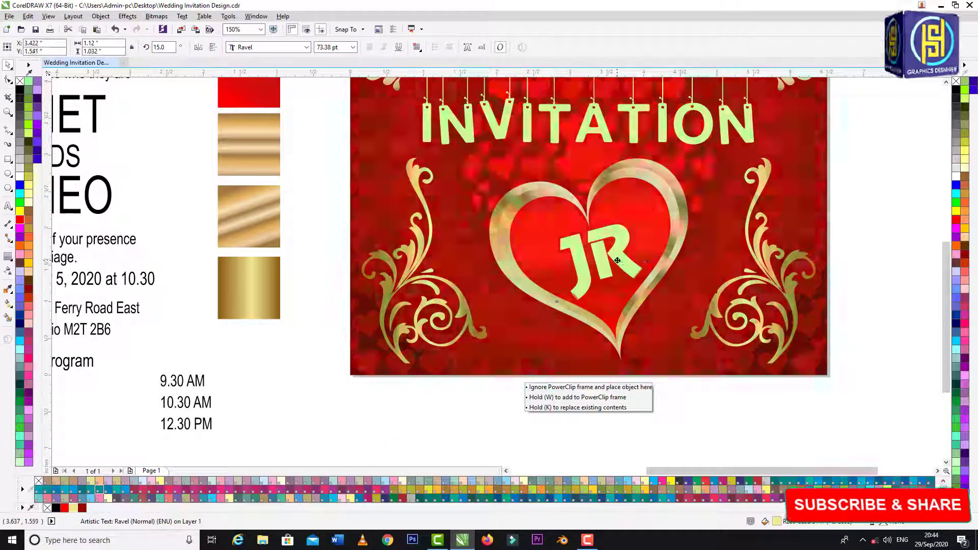
left_click(868, 255)
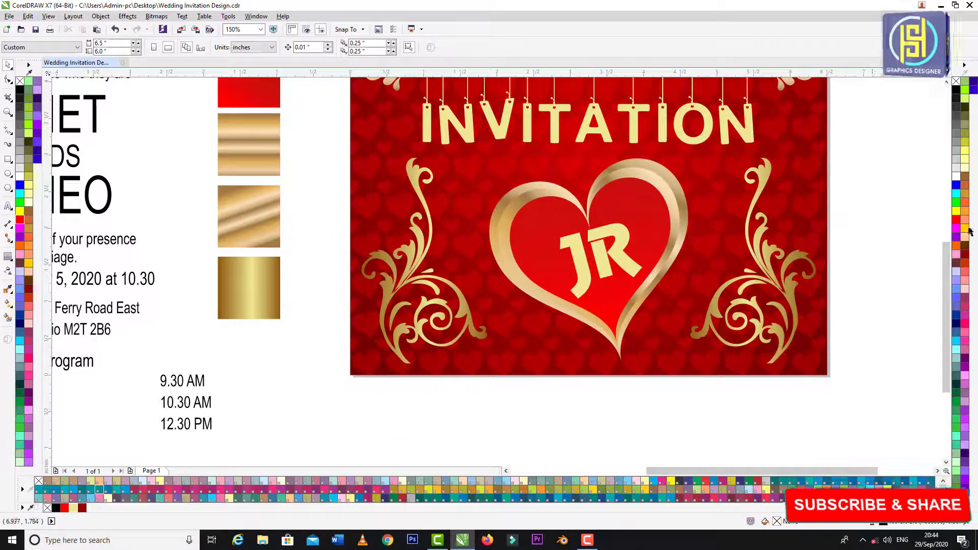
left_click(624, 264)
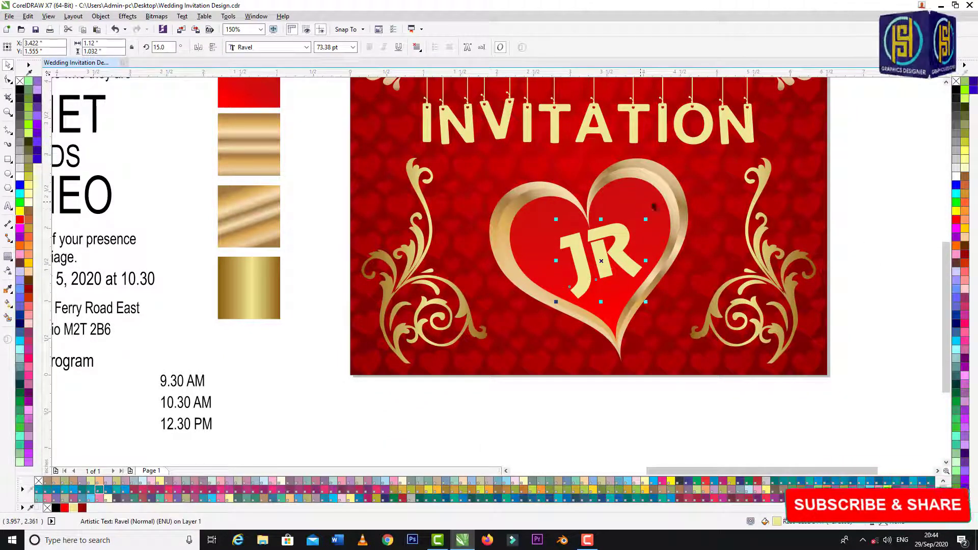
left_click(875, 245)
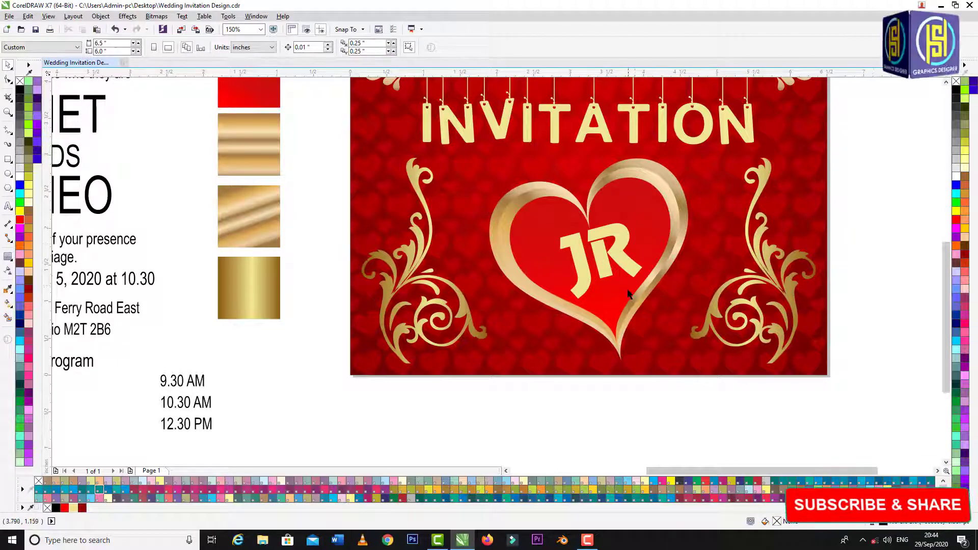
- Group the heart with the JR text and scale the group down slightly about its centre
scroll(628, 294, "down", 2)
left_click_drag(662, 360, 554, 216)
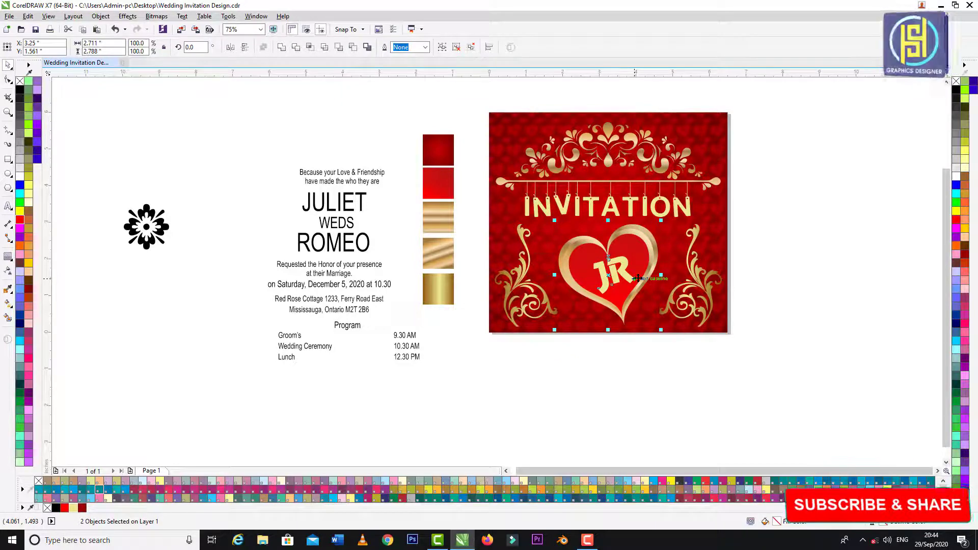
key("ctrl+g")
scroll(559, 278, "up", 2)
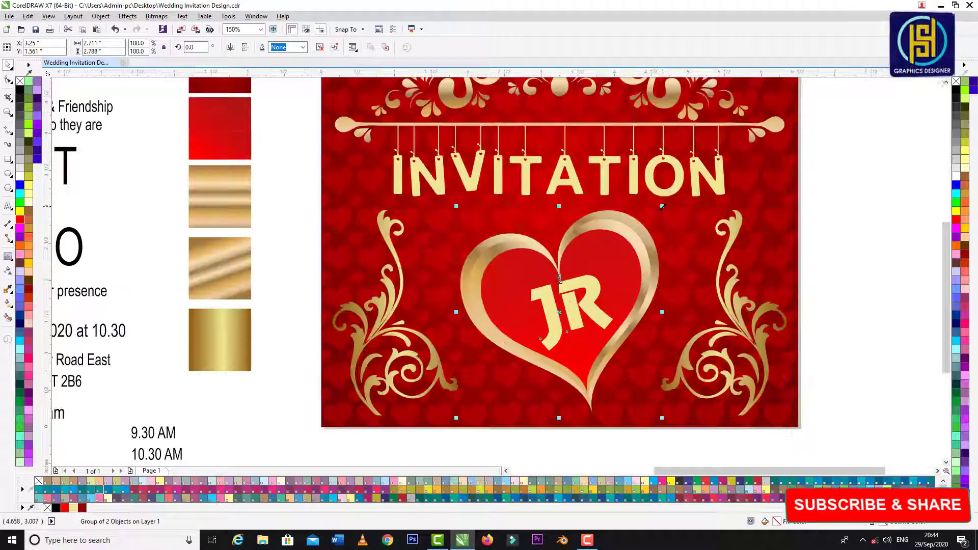
left_click_drag(662, 206, 656, 213)
left_click(865, 227)
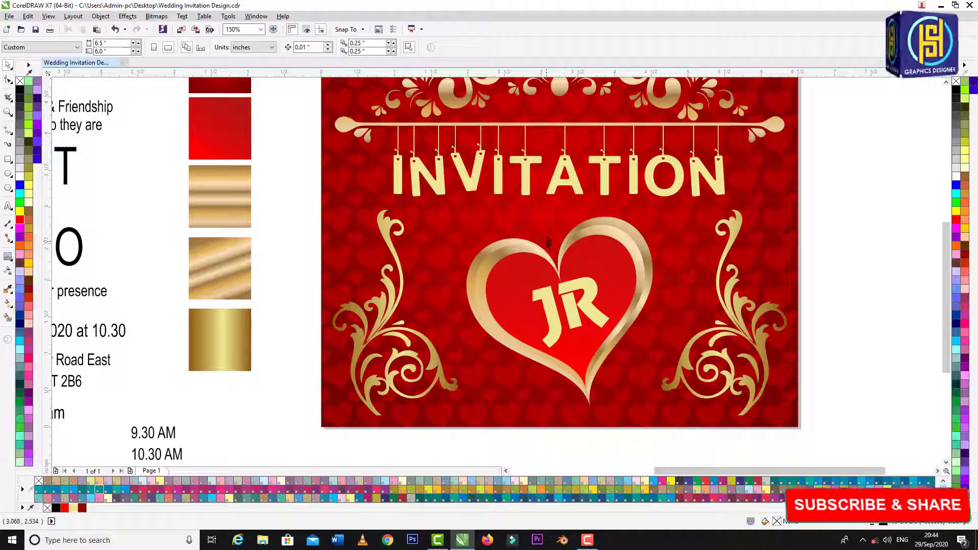
scroll(548, 242, "down", 2)
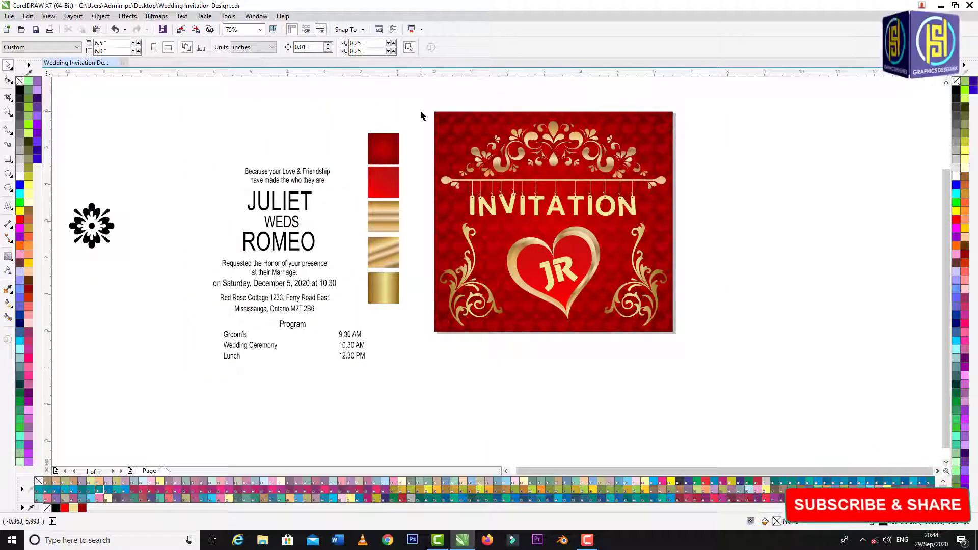
left_click(659, 140)
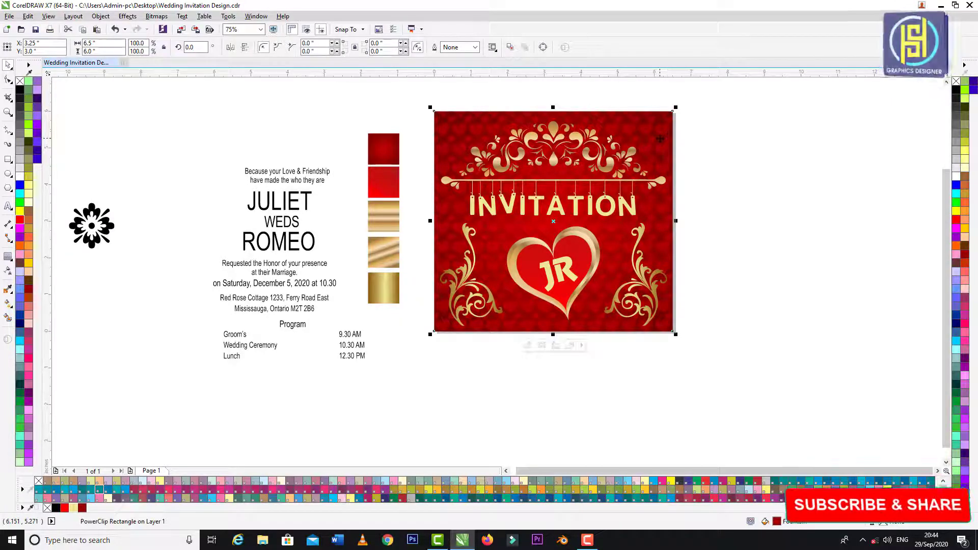
left_click_drag(663, 137, 903, 145)
right_click(903, 146)
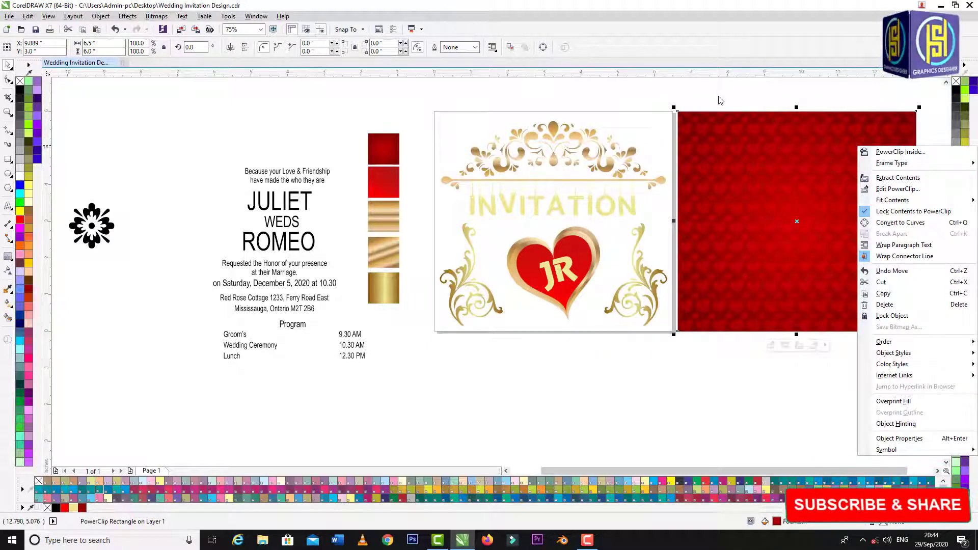
key("Escape")
key("ctrl+z")
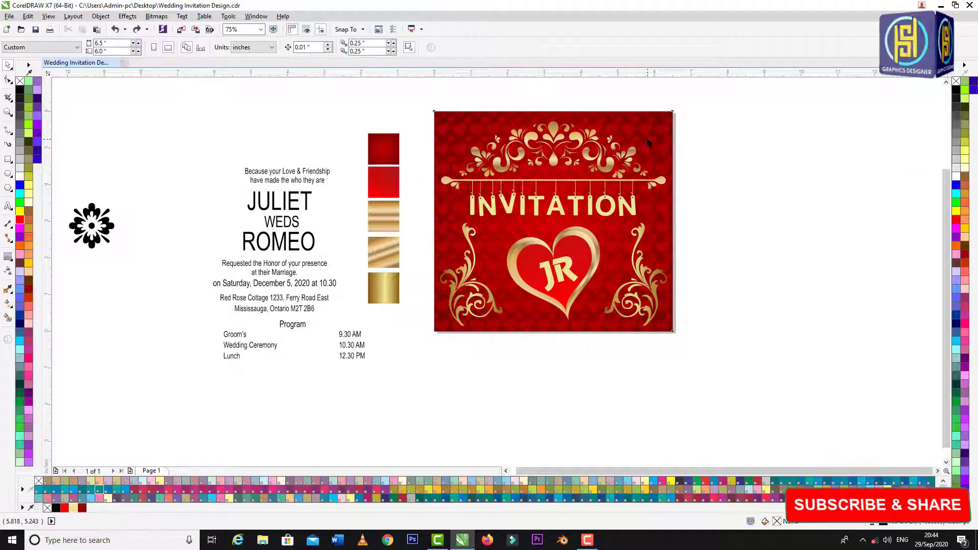
- Place a copy of the red heart-patterned background directly beside the card on its right
left_click_drag(652, 139, 892, 144)
left_click(702, 103)
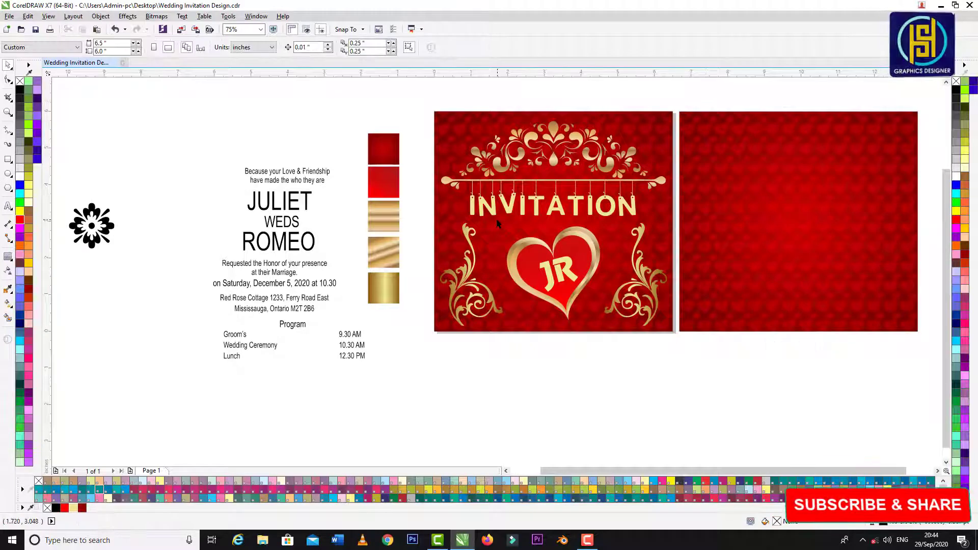
- Move the invitation text, the five colour swatches and the black floral ornament to the right of the blank red background
scroll(496, 218, "down", 1)
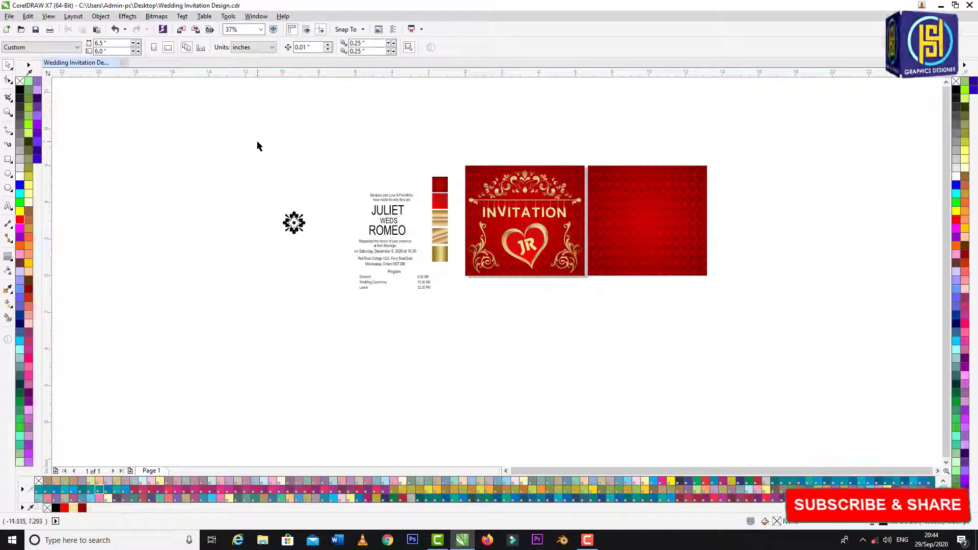
left_click_drag(257, 142, 458, 329)
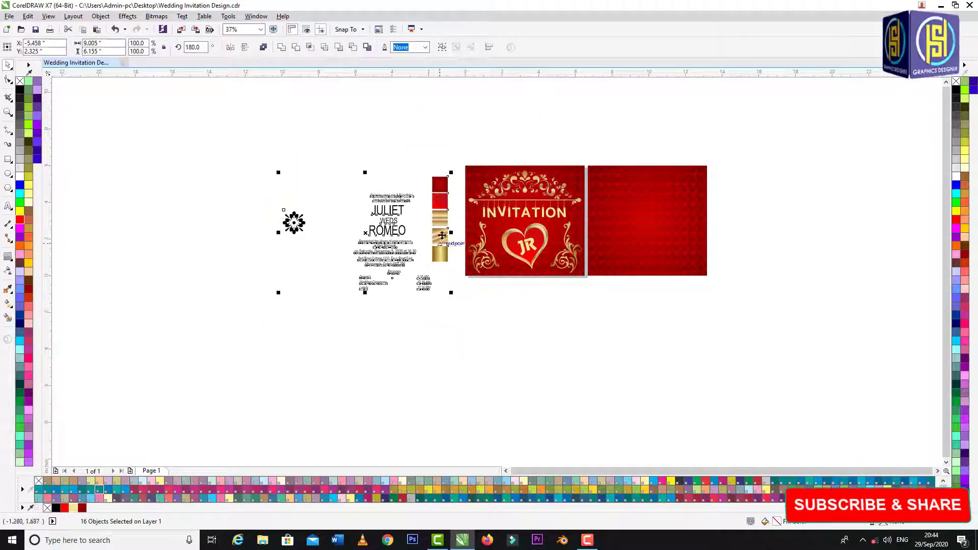
left_click_drag(441, 235, 875, 228)
left_click(755, 133)
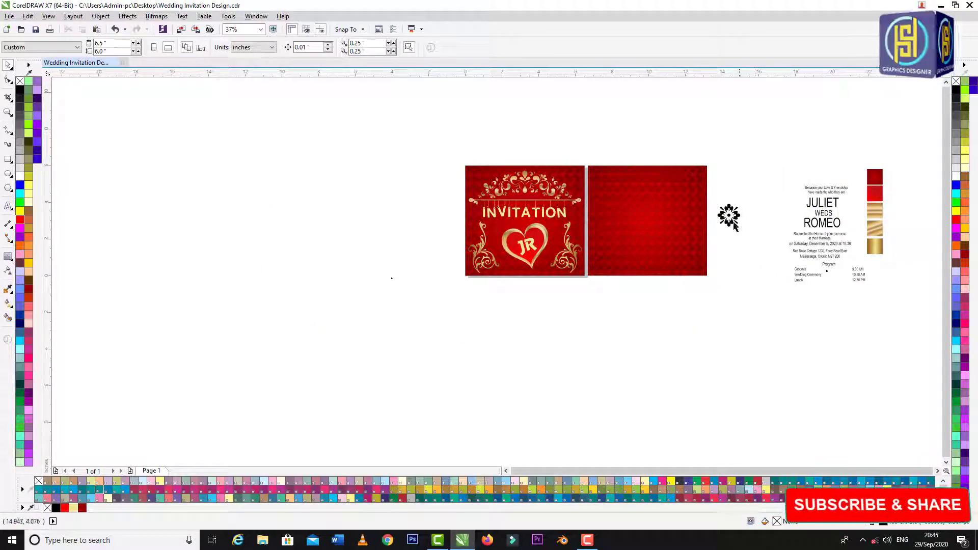
- Move the black floral ornament below the invitation text and shift the text and swatches closer to the blank background
left_click_drag(730, 226, 836, 333)
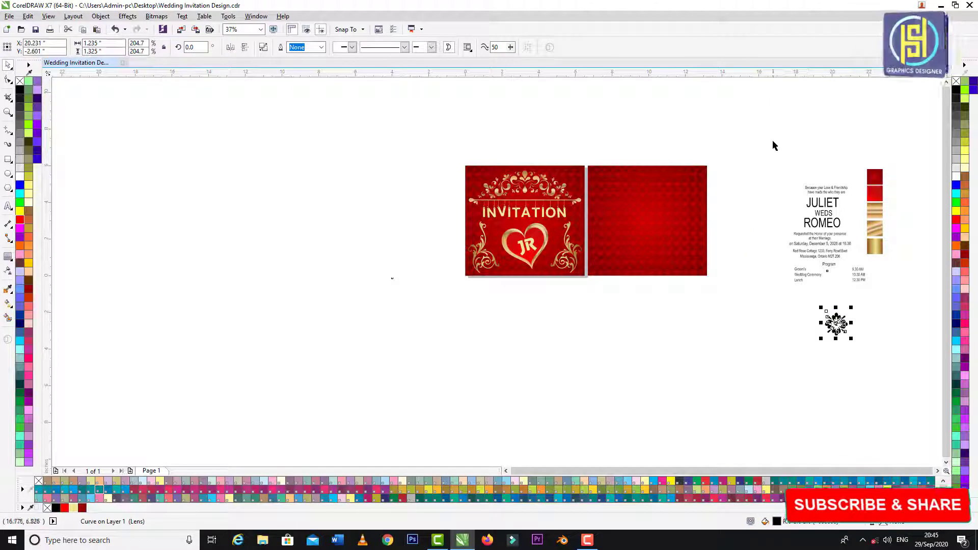
left_click_drag(772, 139, 898, 289)
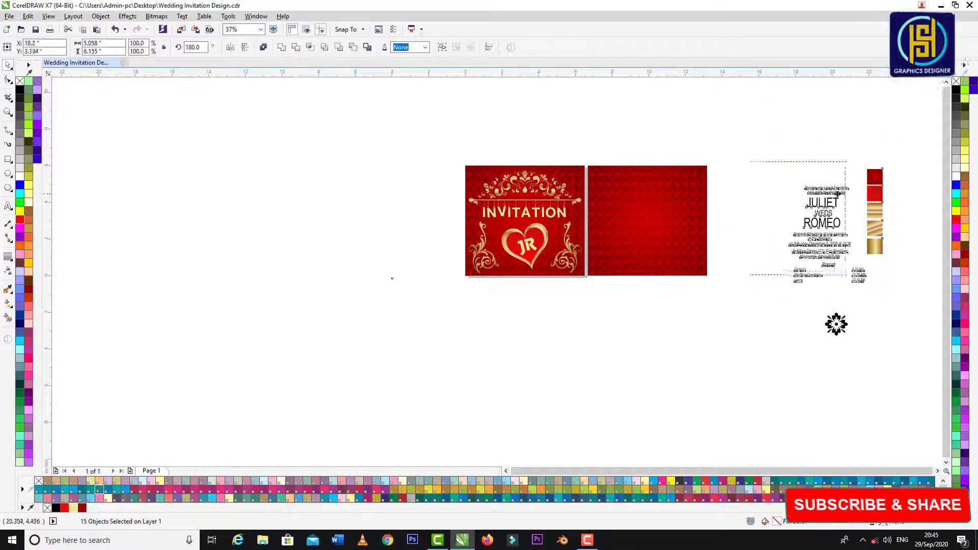
left_click_drag(873, 201, 825, 190)
- Place the five colour swatches in the gap between the blank red background and the invitation text
left_click_drag(810, 143, 862, 259)
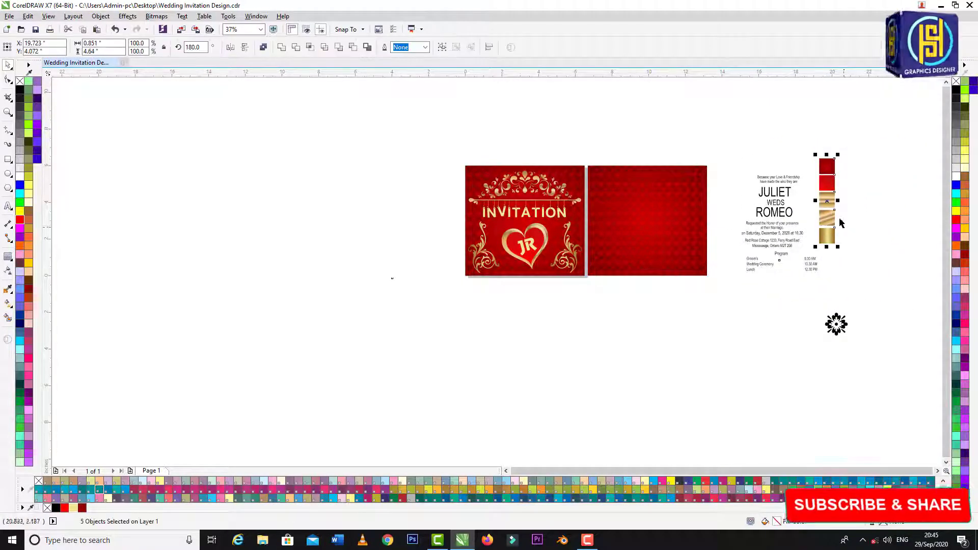
left_click_drag(826, 203, 719, 204)
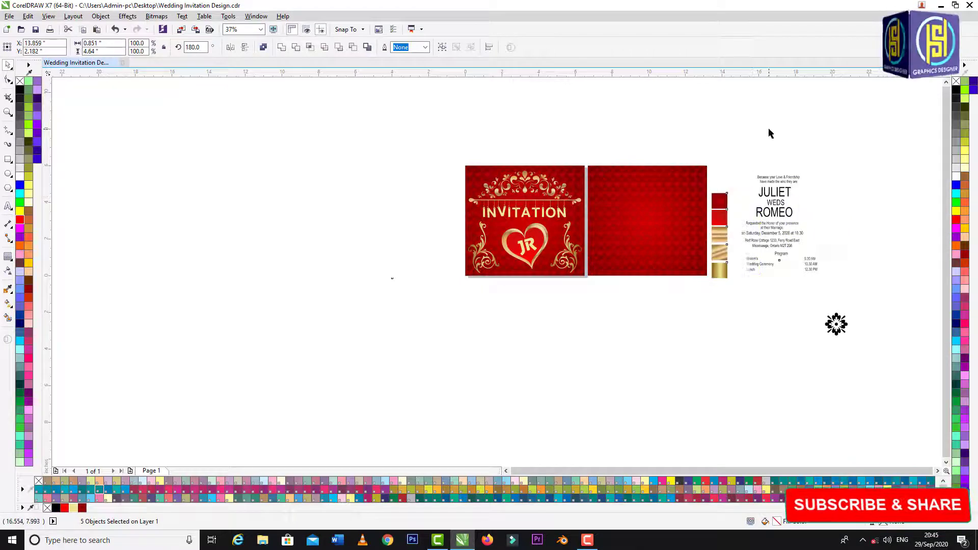
left_click(768, 128)
left_click_drag(741, 151, 837, 291)
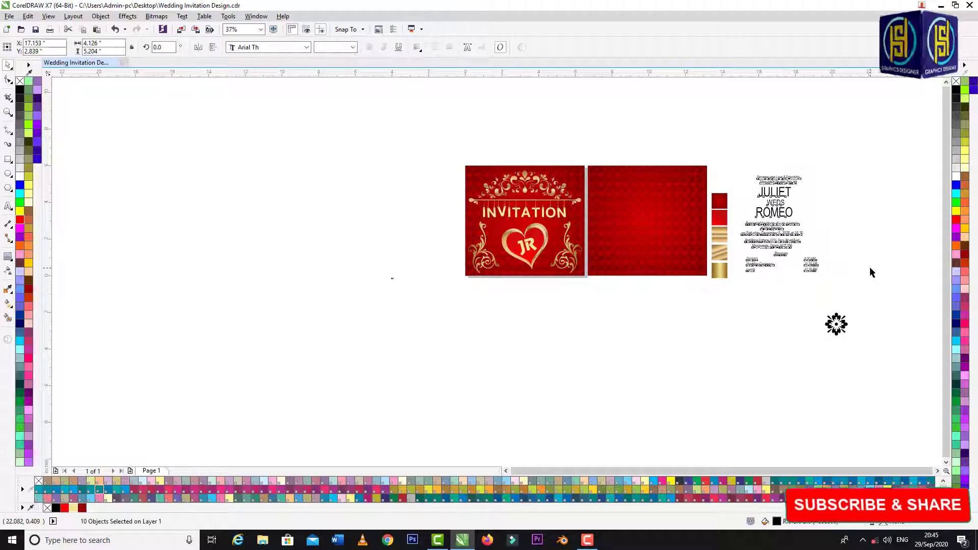
left_click(835, 201)
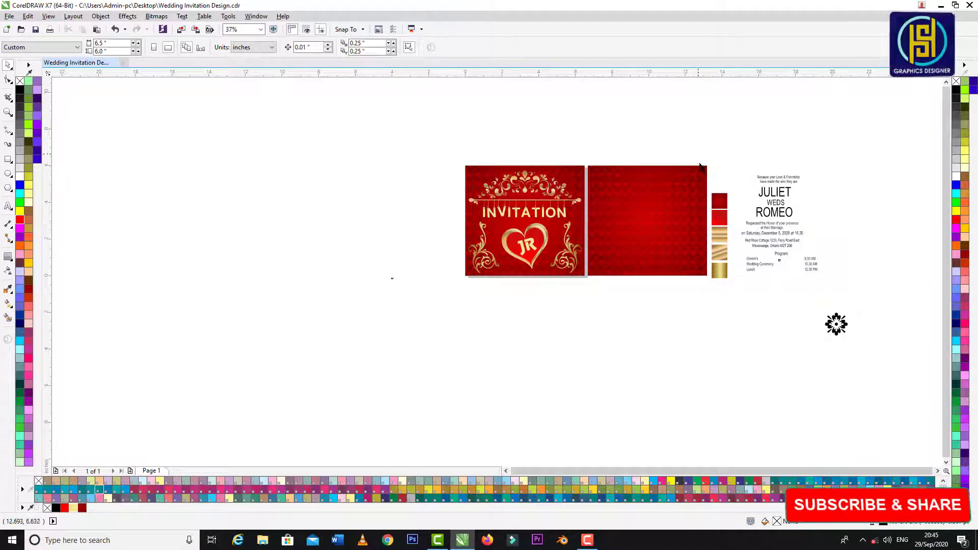
- Copy the grouped pair of gold side ornaments from the front card onto the blank red background
scroll(562, 193, "up", 2)
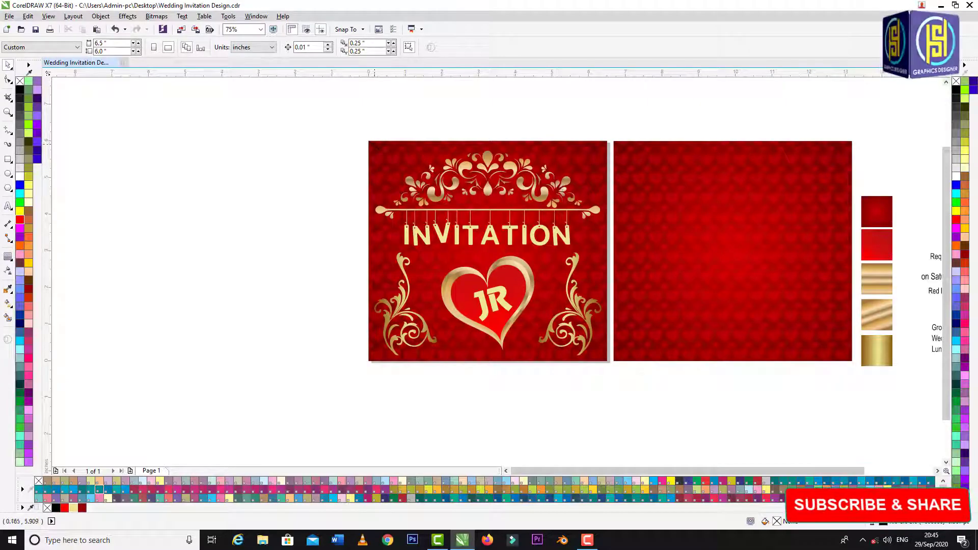
left_click_drag(351, 133, 902, 384)
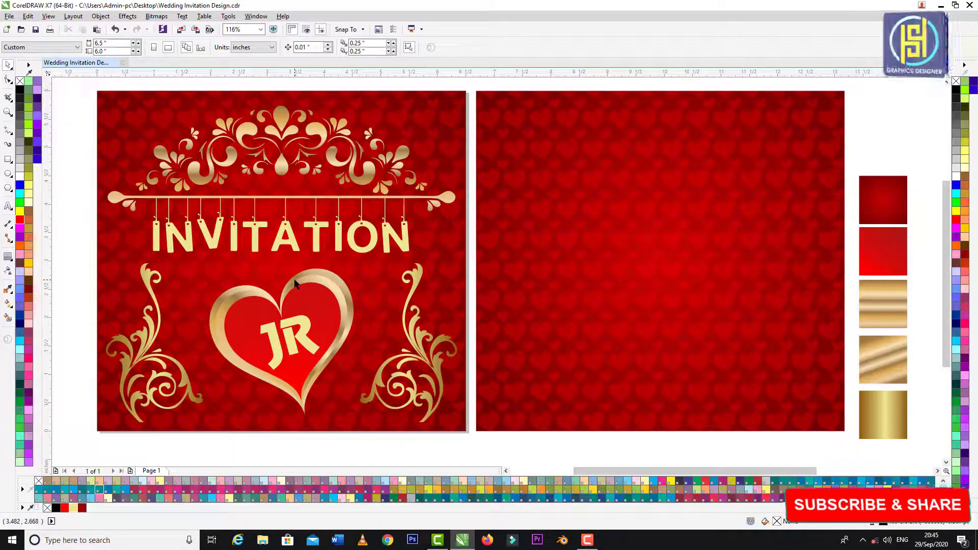
scroll(295, 282, "down", 3)
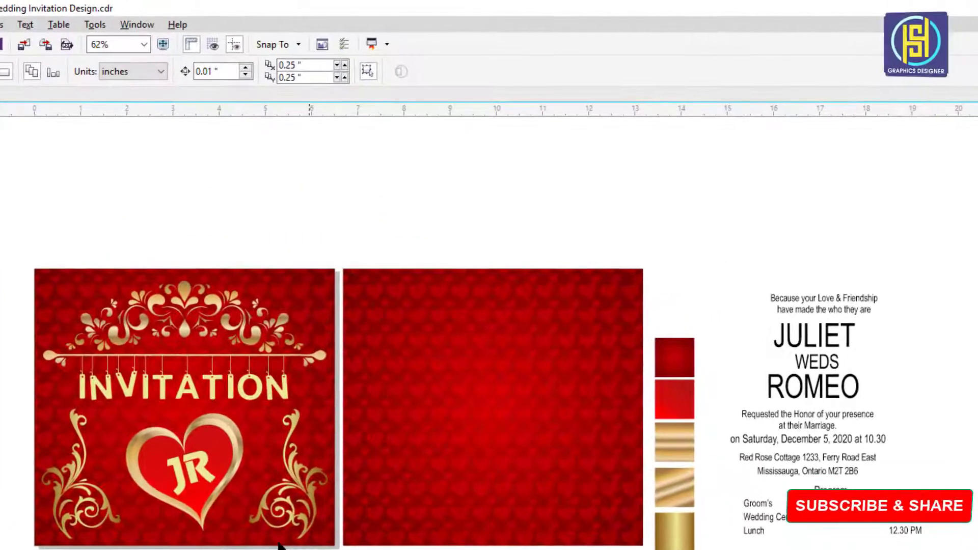
left_click(306, 490)
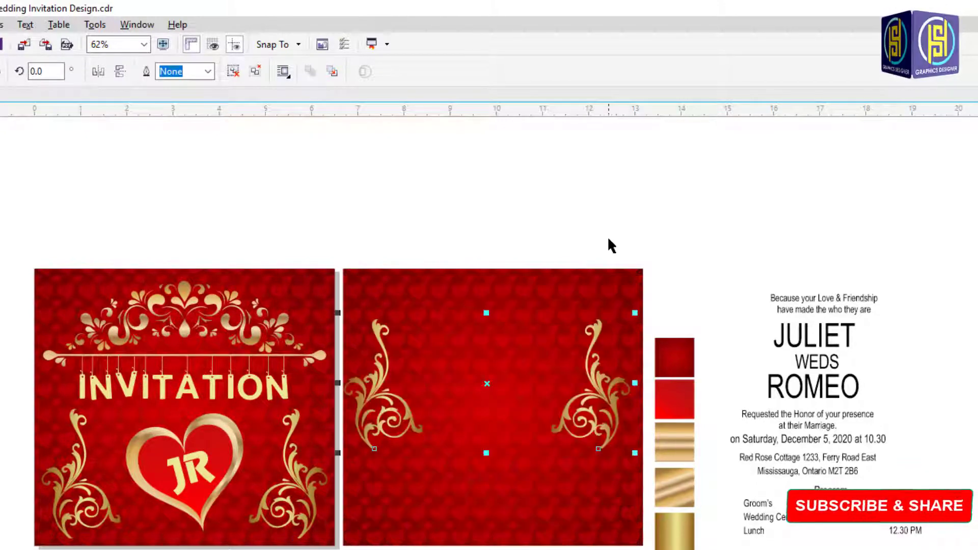
left_click(609, 245)
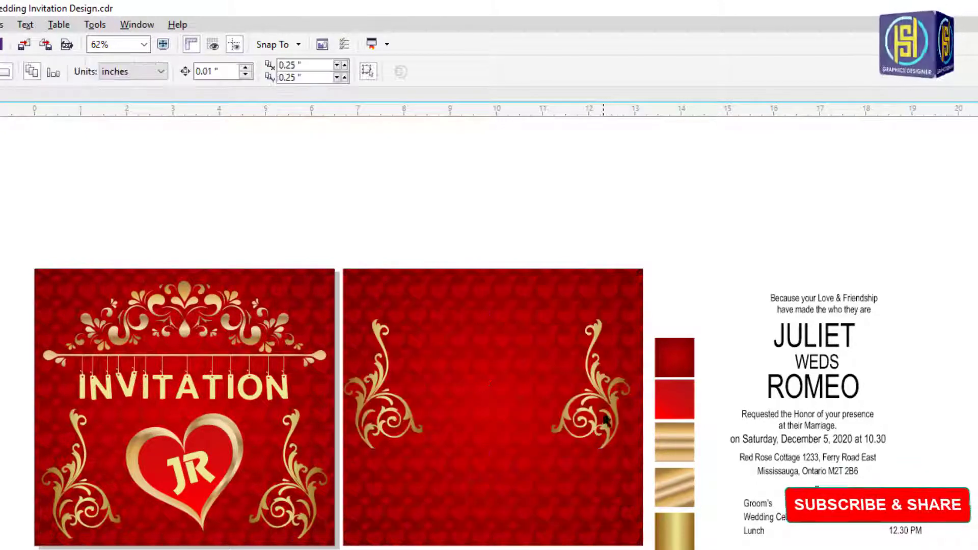
- Ungroup the copied ornament pair and align the right ornament to the top and right edges of the blank background
left_click(608, 403)
left_click(609, 408)
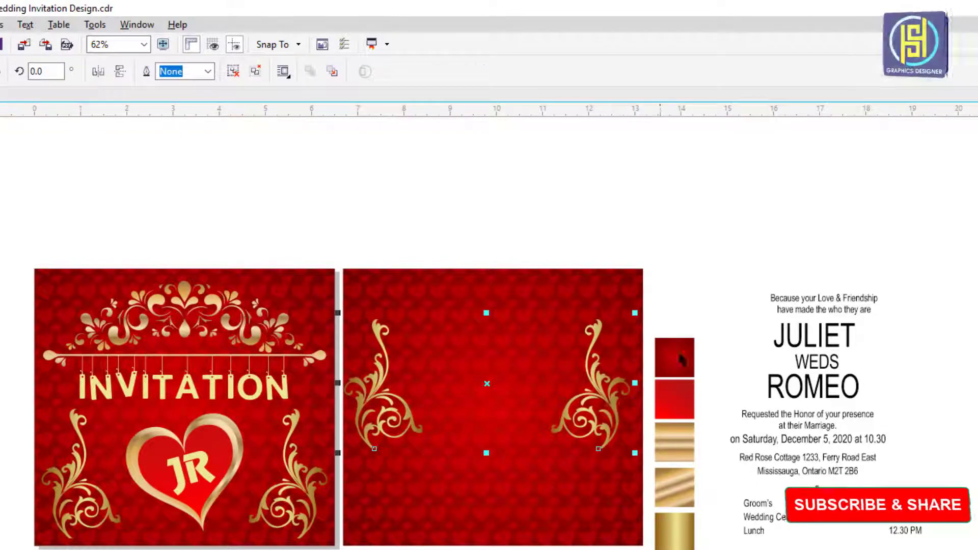
left_click(696, 274)
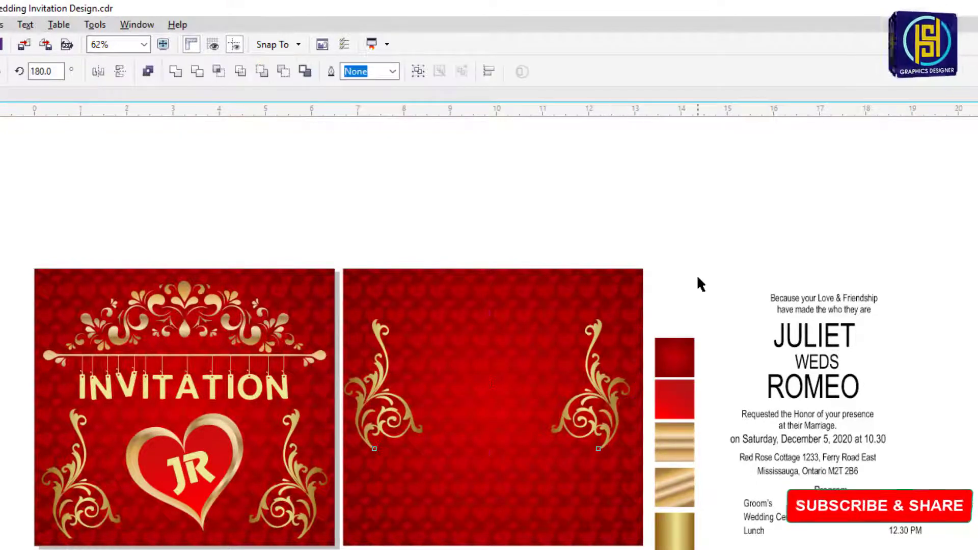
left_click(607, 407)
left_click(487, 347)
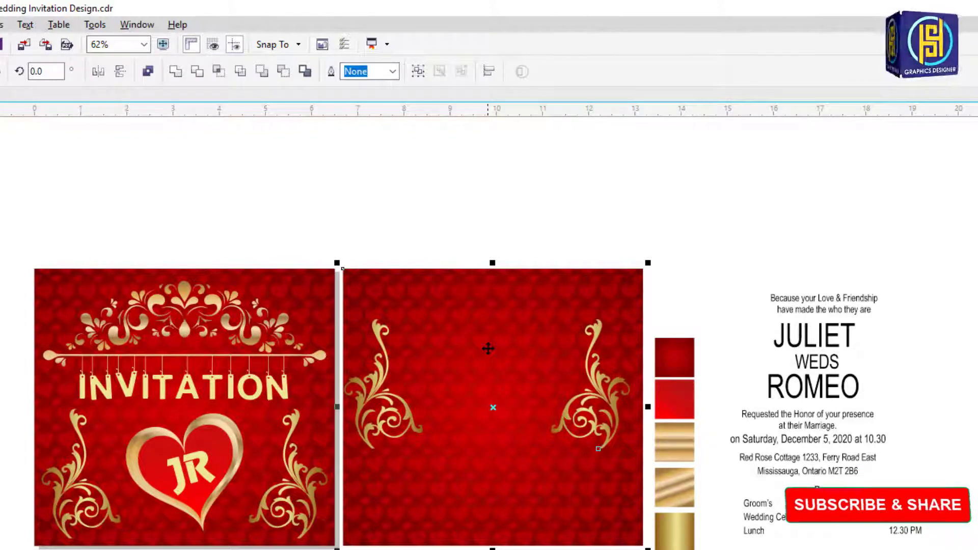
left_click(717, 276)
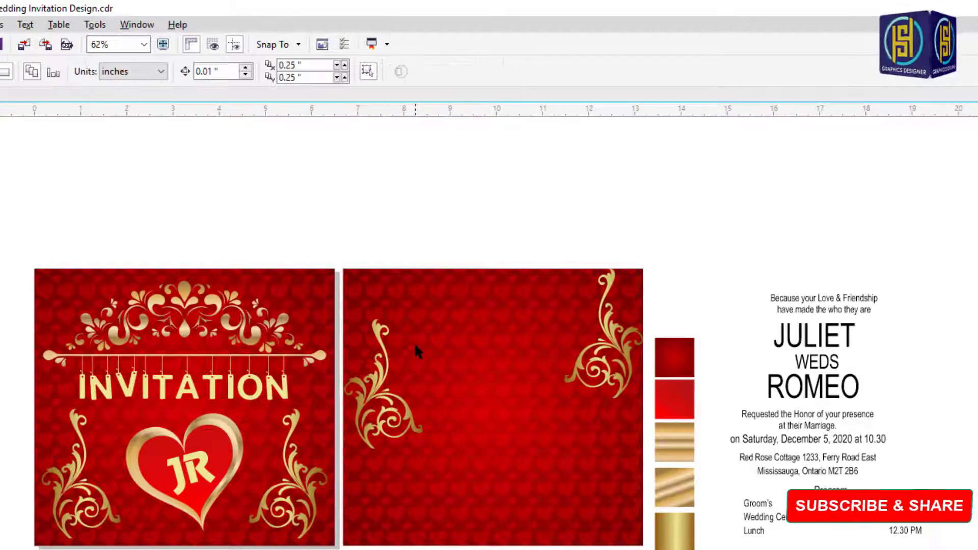
- Align the second ornament to the bottom and left edges of the blank red background
left_click(384, 380)
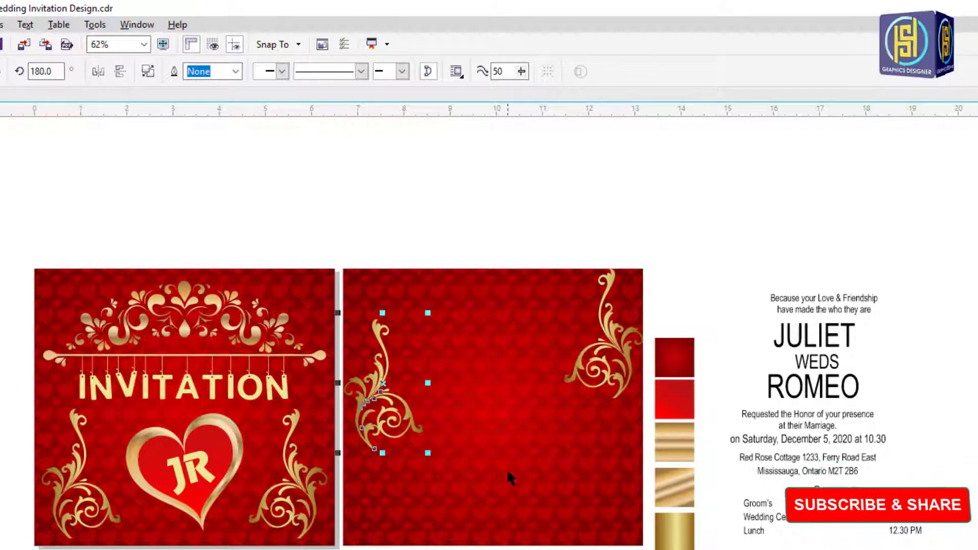
left_click(502, 498)
key("ctrl+z")
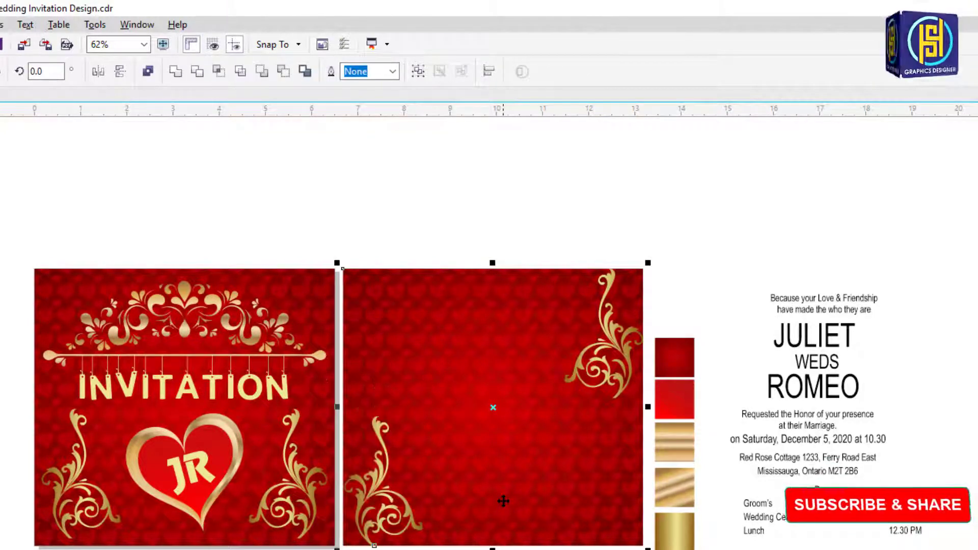
key("Escape")
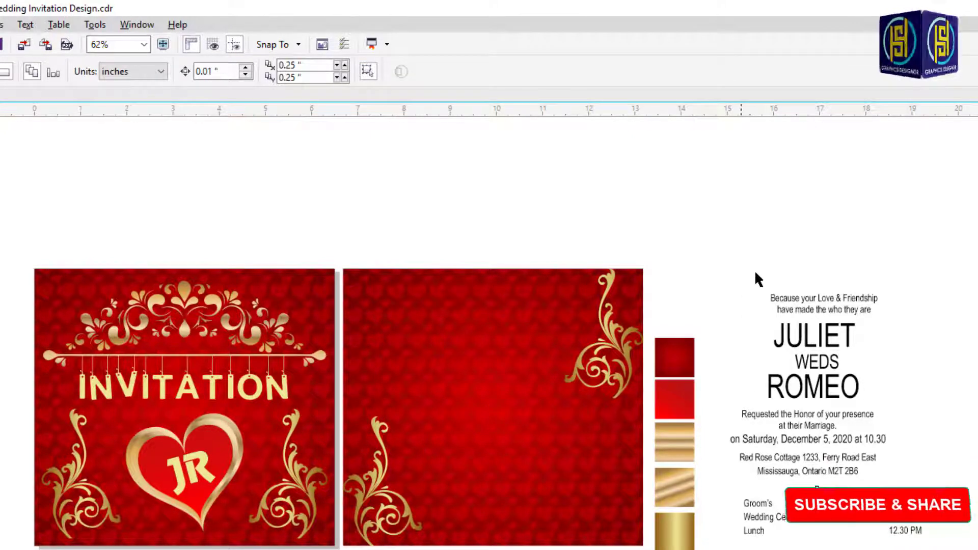
- Place the "Because your Love & Friendship" text, enlarged, at the top of the second card and send the red background behind it
left_click_drag(869, 299, 570, 334)
left_click(543, 404)
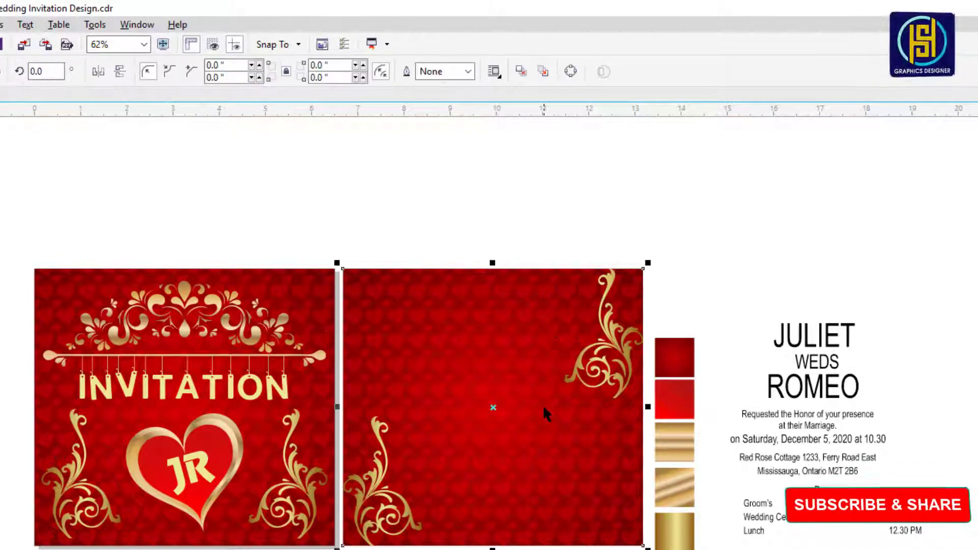
key("shift+Page_Down")
left_click(416, 206)
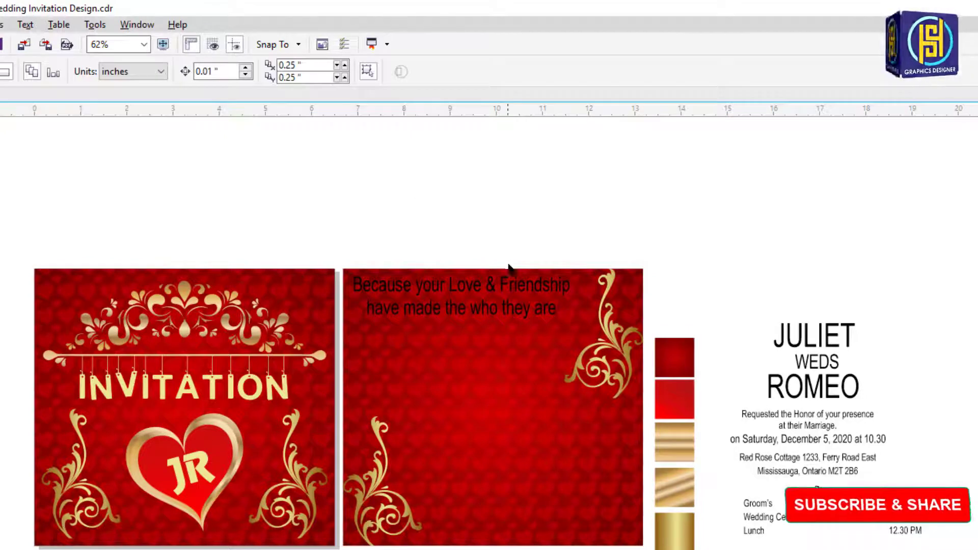
- Fill the "Because your Love & Friendship" text with the pale gold used for the INVITATION lettering
left_click(518, 283)
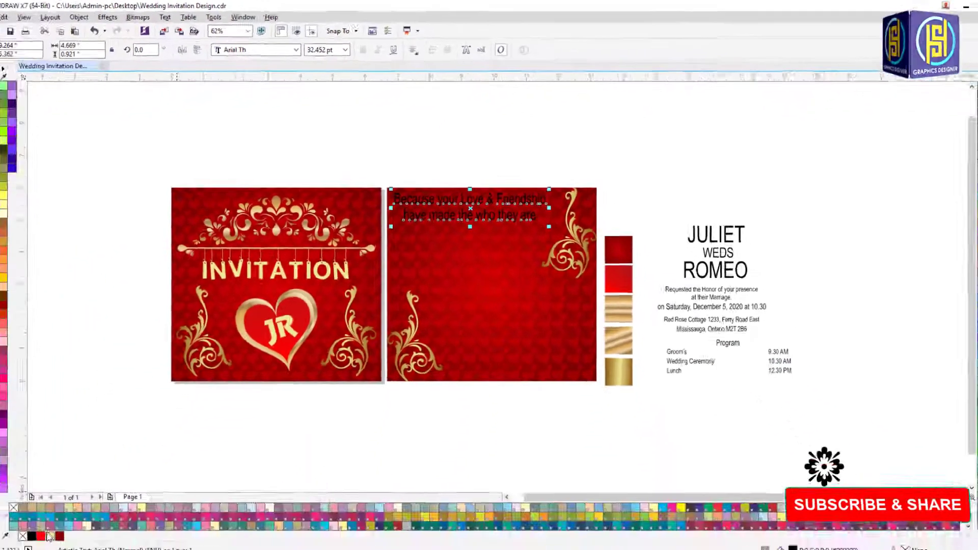
left_click(50, 536)
left_click(454, 443)
- Set the opening text's font to Arial and scale it down to about 3.9 inches wide, clear of the right ornament
scroll(511, 203, "up", 3)
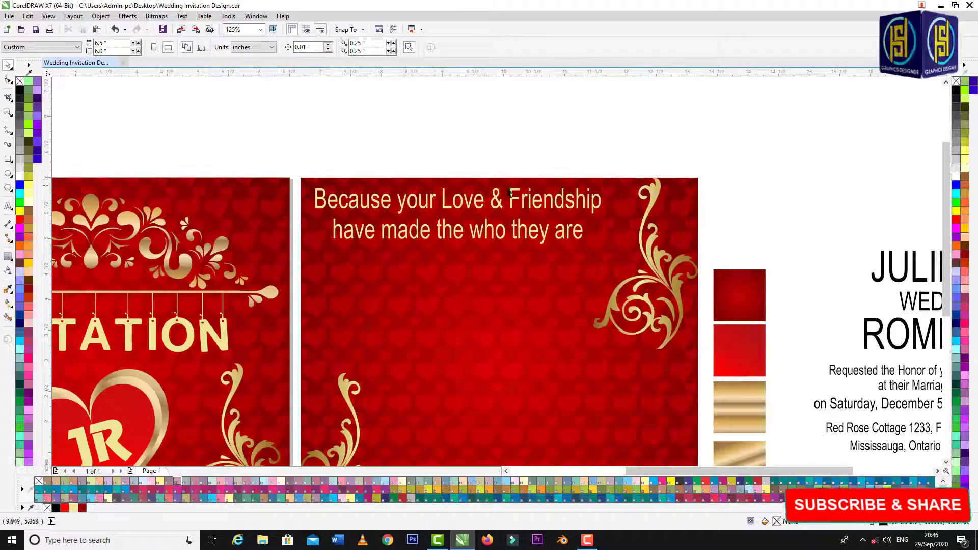
left_click(516, 192)
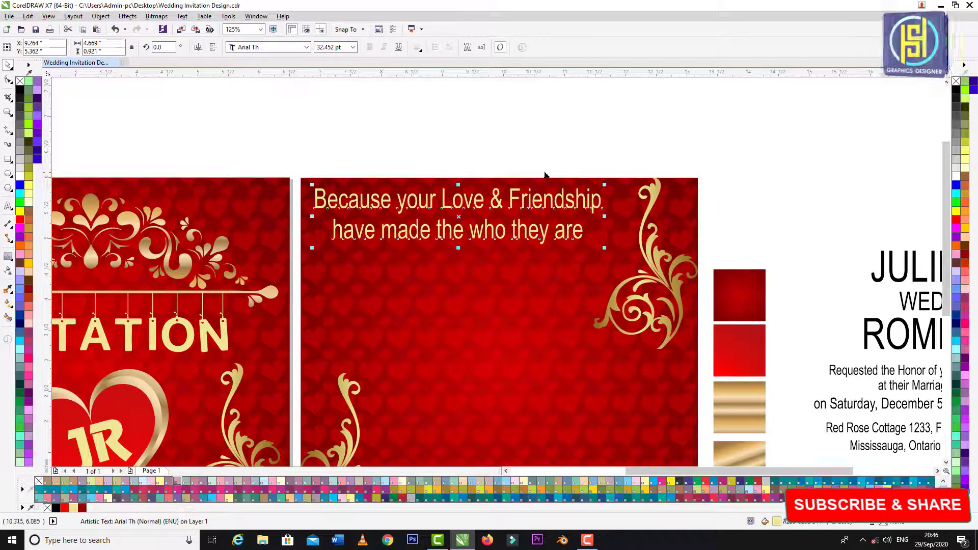
left_click(306, 47)
left_click(513, 172)
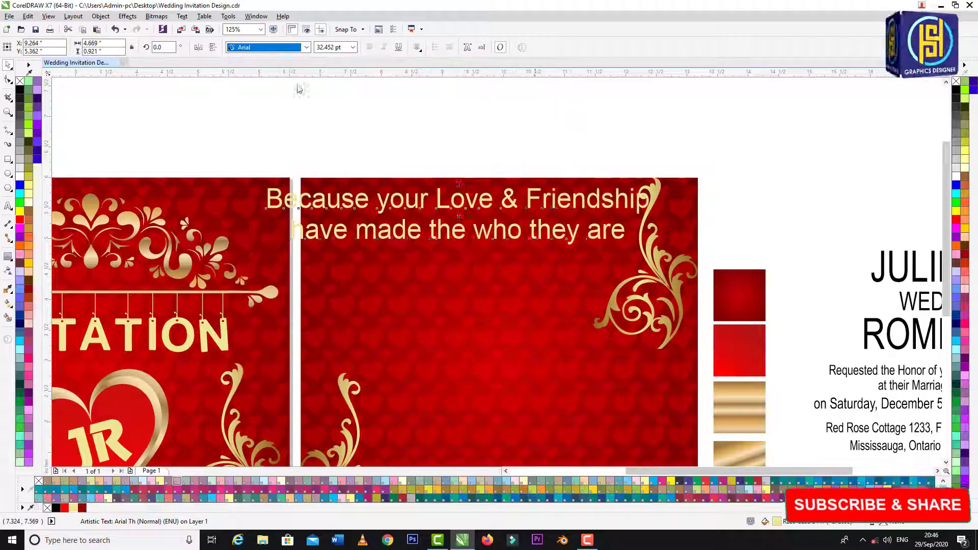
left_click_drag(654, 250, 599, 206)
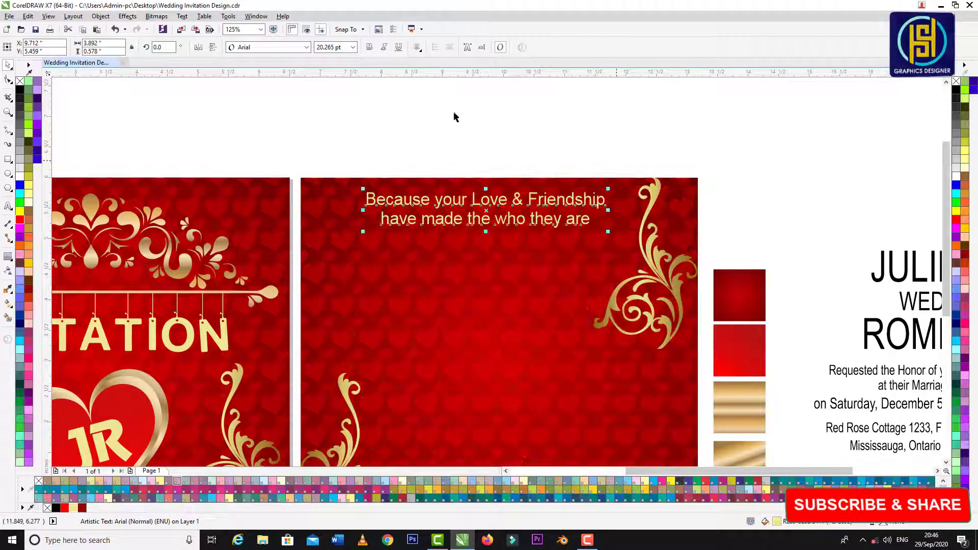
- Set the opening text's font size to 20 pt after trying 18 pt
left_click(353, 47)
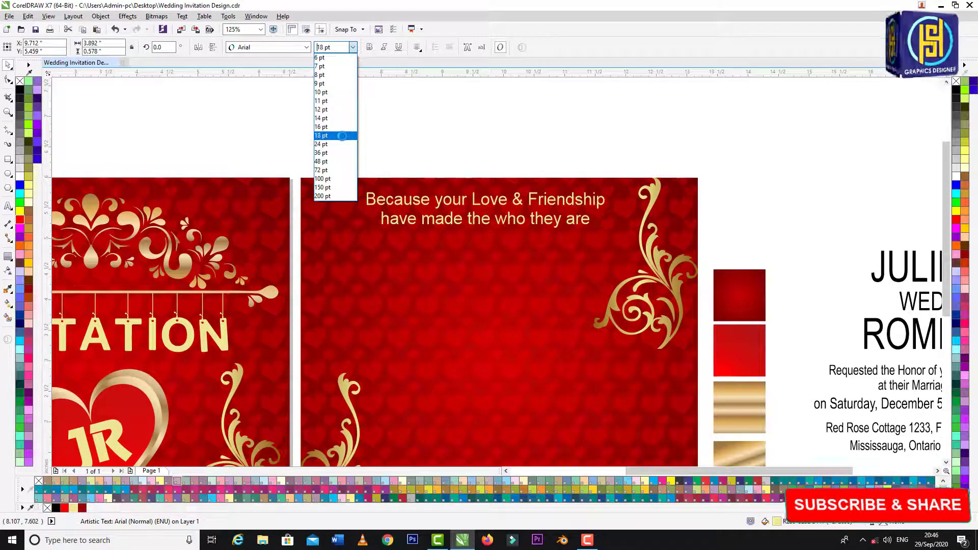
left_click(342, 136)
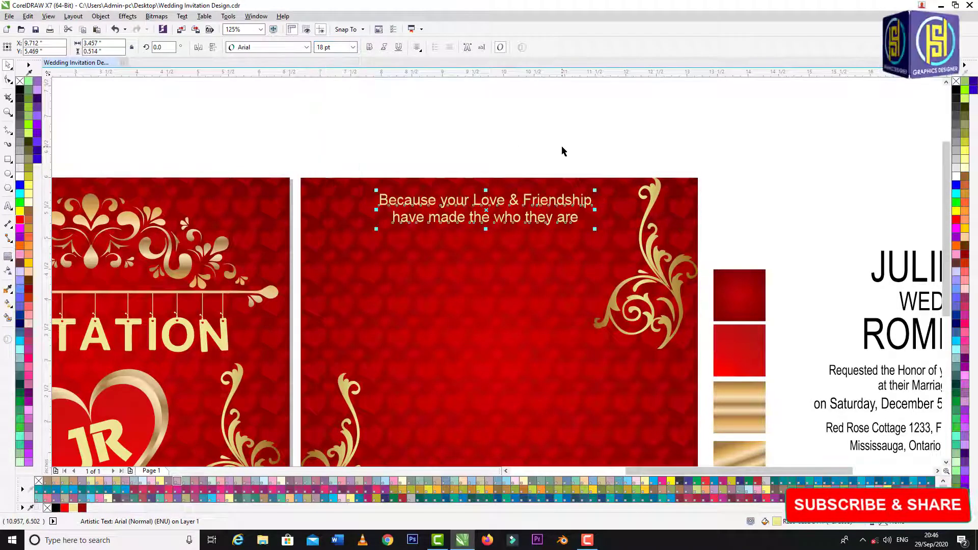
left_click(352, 47)
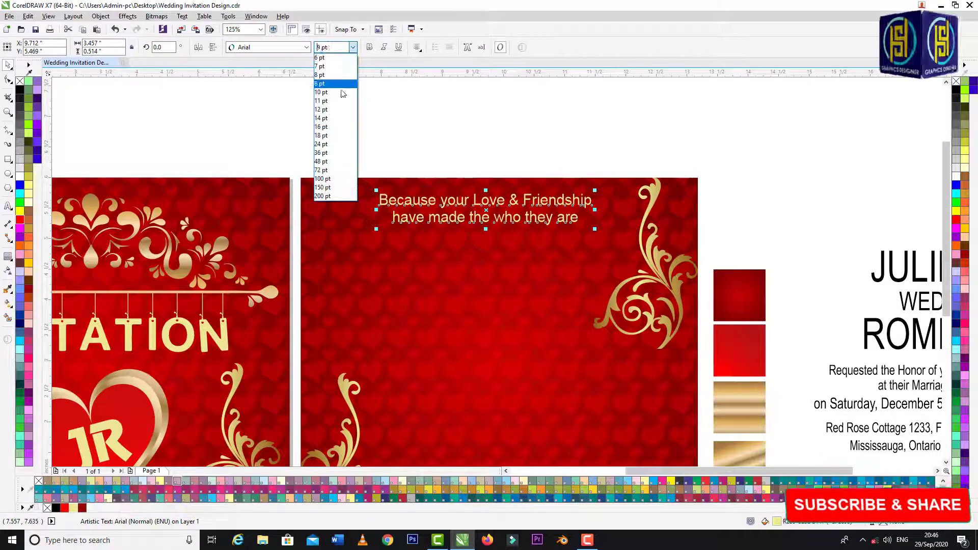
left_click(333, 57)
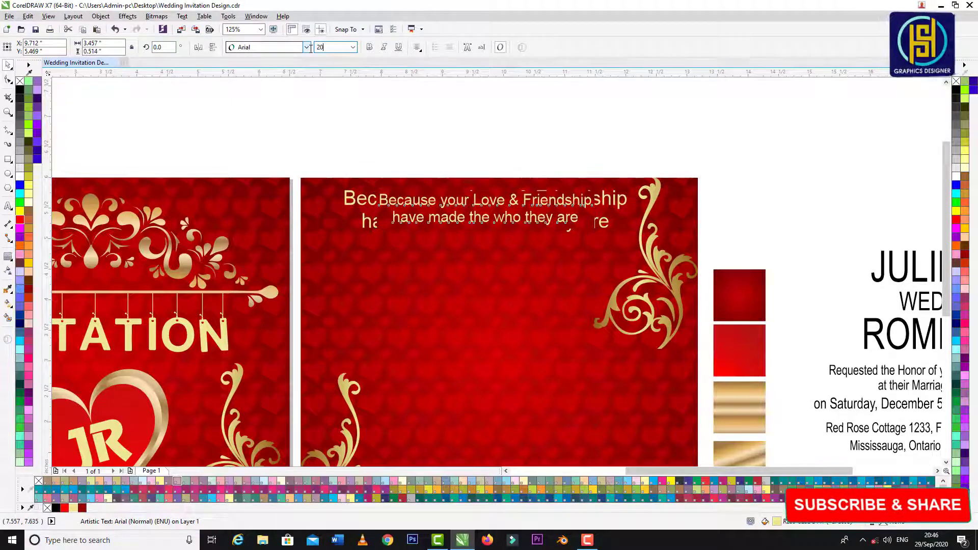
key("Return")
left_click(473, 138)
- Move the couple's names and the word WEDS onto the second card below the opening text
scroll(461, 171, "down", 2)
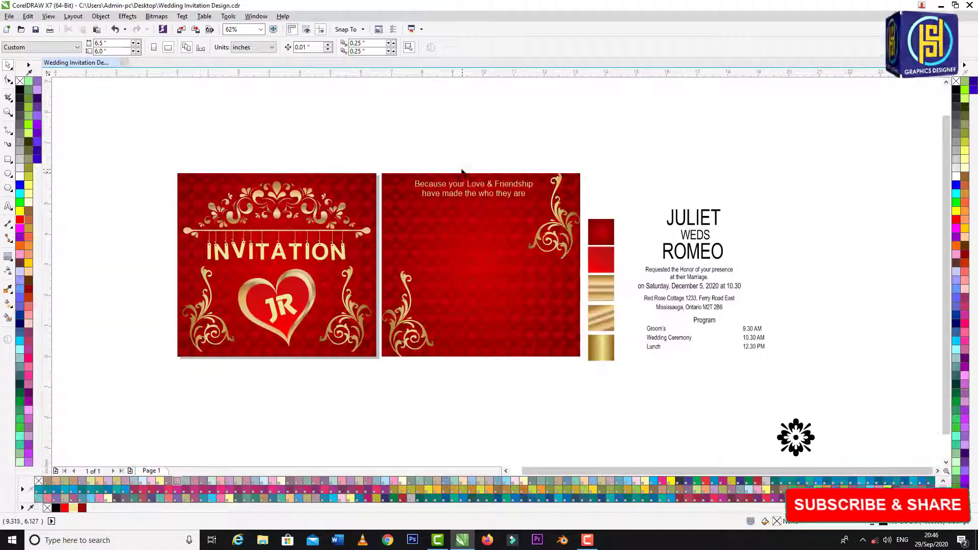
scroll(462, 171, "up", 4)
scroll(538, 156, "down", 2)
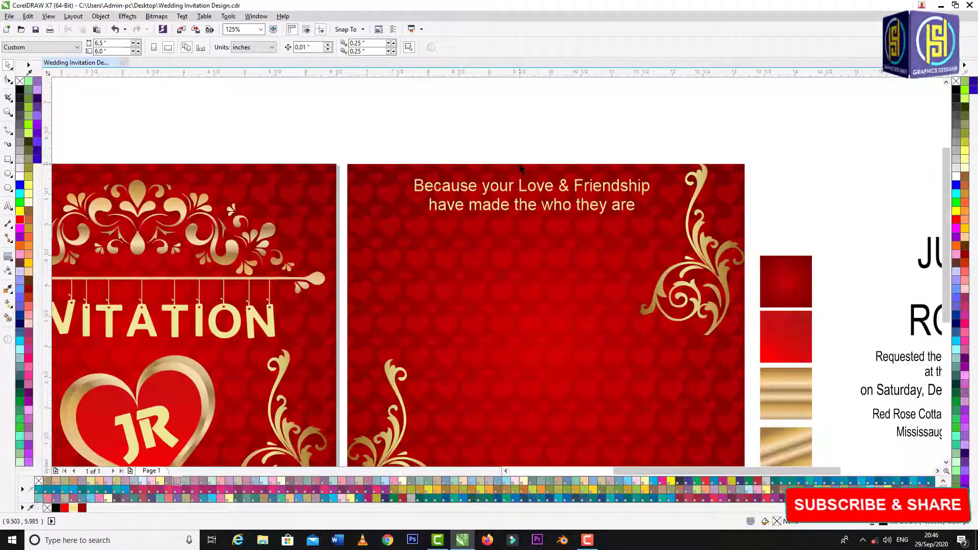
scroll(459, 156, "down", 2)
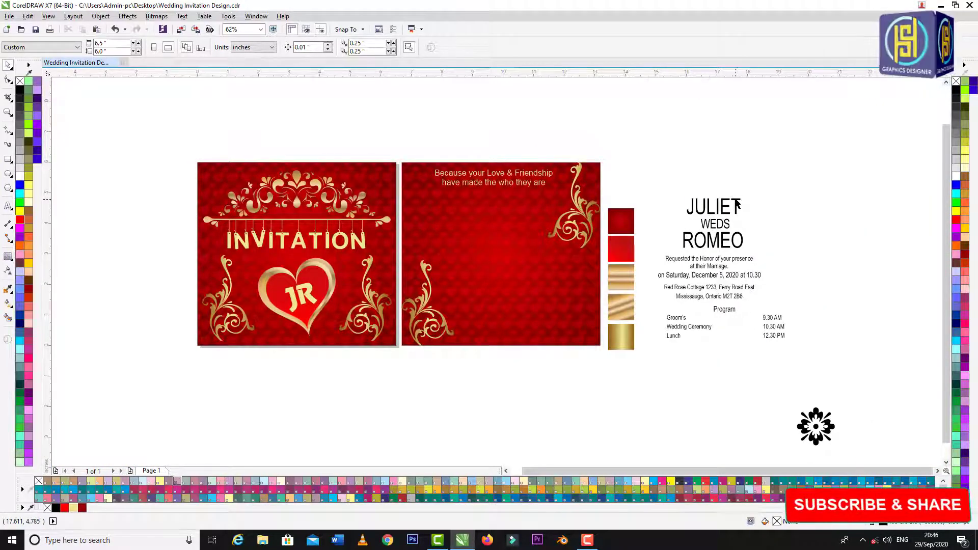
left_click_drag(669, 181, 493, 239)
- Set the couple's names and WEDS in the Ravel font and fill them with the pale gold colour
scroll(465, 219, "up", 2)
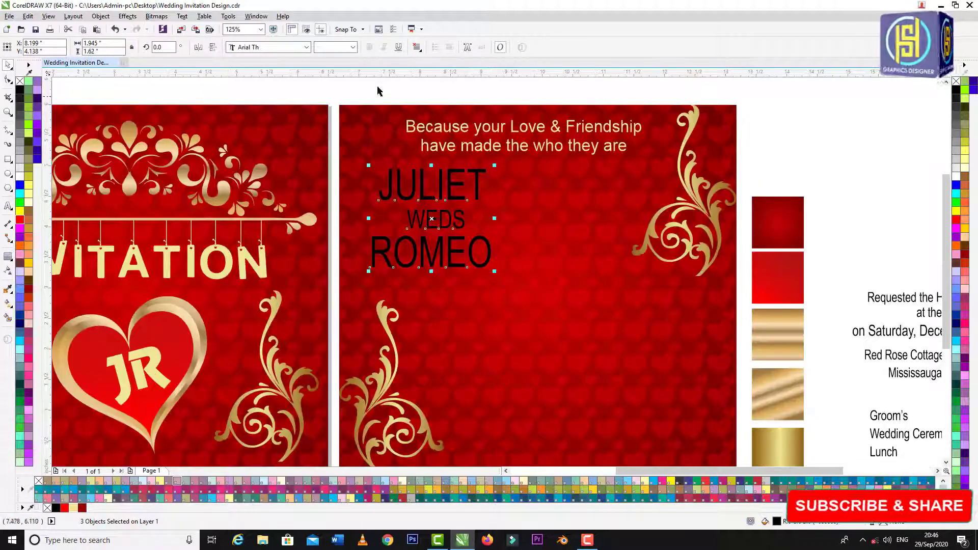
left_click(306, 47)
left_click(430, 81)
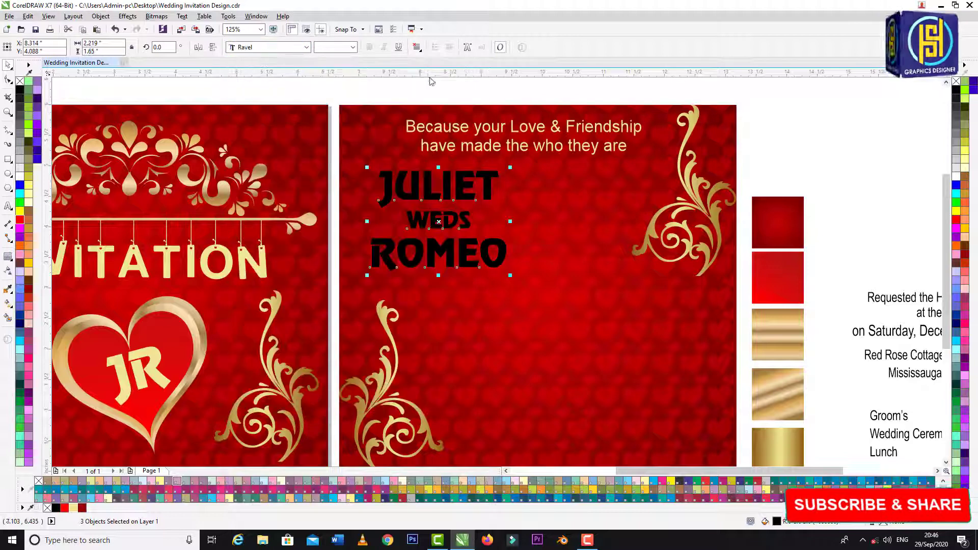
left_click(451, 88)
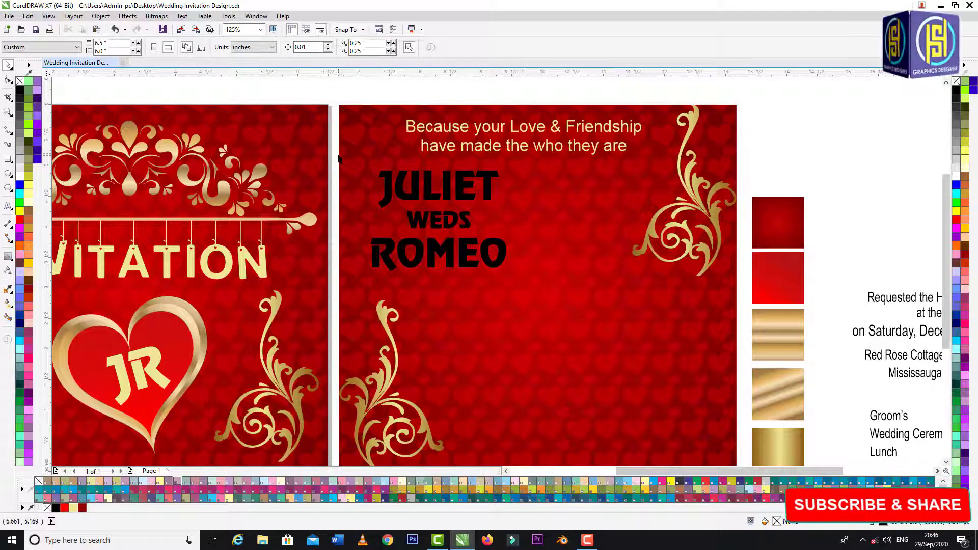
left_click_drag(358, 170, 530, 283)
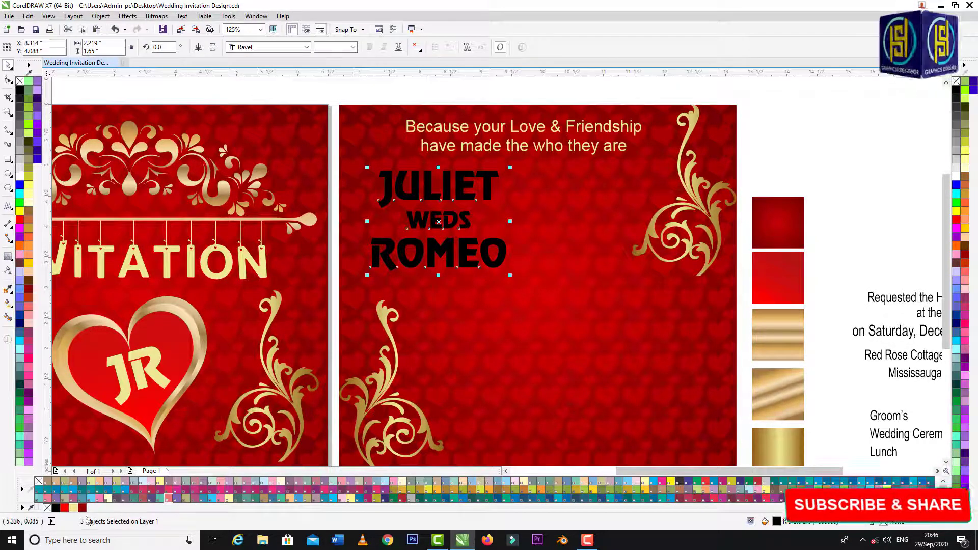
left_click(73, 508)
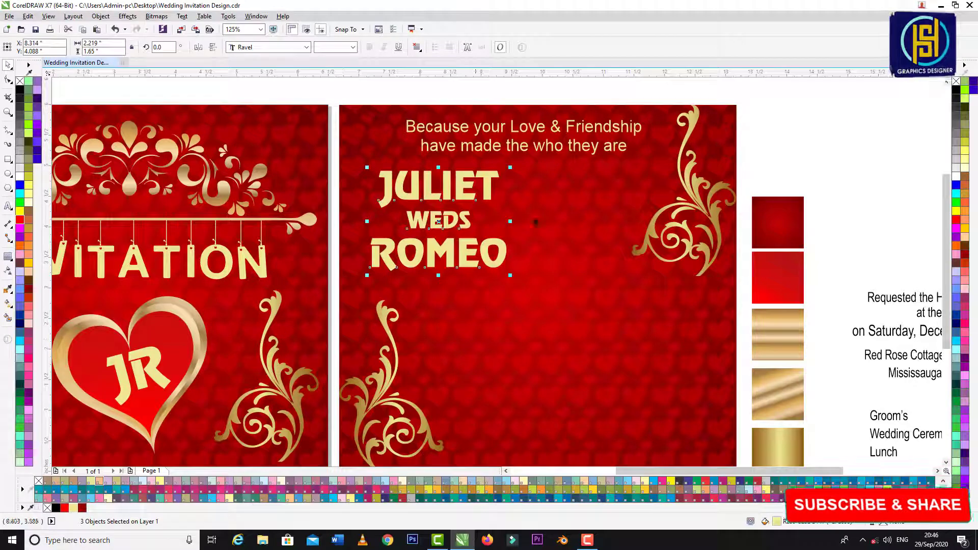
- Shift the groom's name toward the right ornament and place WEDS just above it
left_click(502, 253)
left_click_drag(502, 253, 644, 260)
left_click_drag(470, 231, 571, 228)
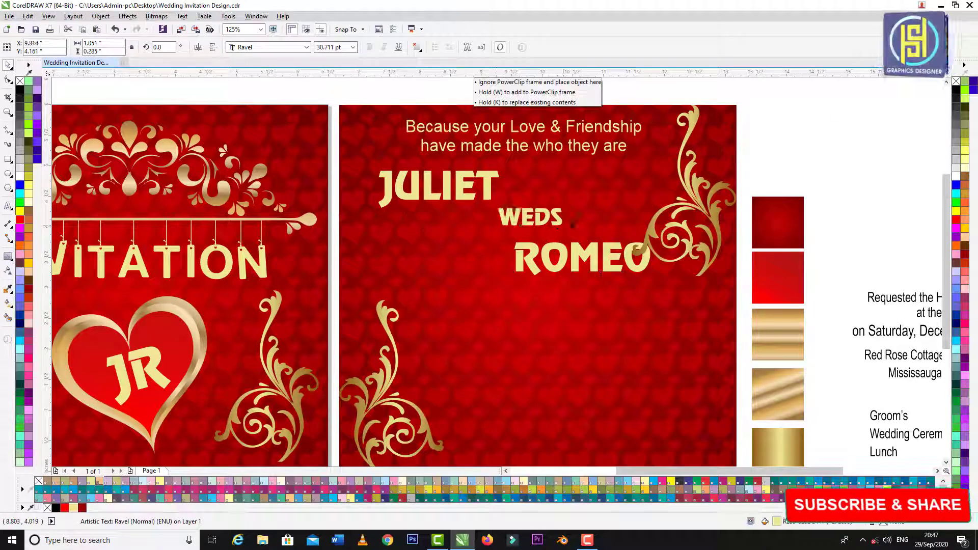
left_click(849, 167)
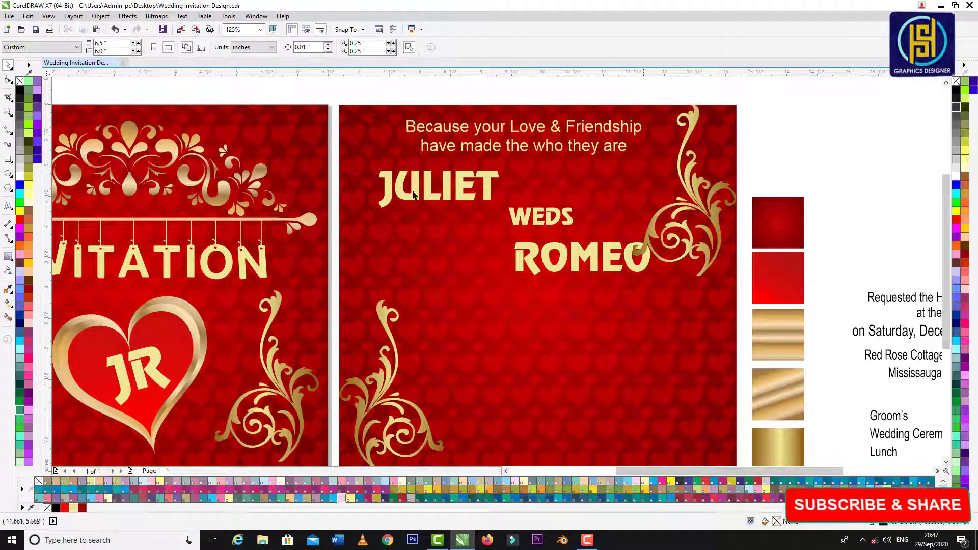
- Stagger the three lines diagonally, with the bride's name near the card's left edge, WEDS mid-card and the groom's name lower right
left_click_drag(489, 186, 464, 186)
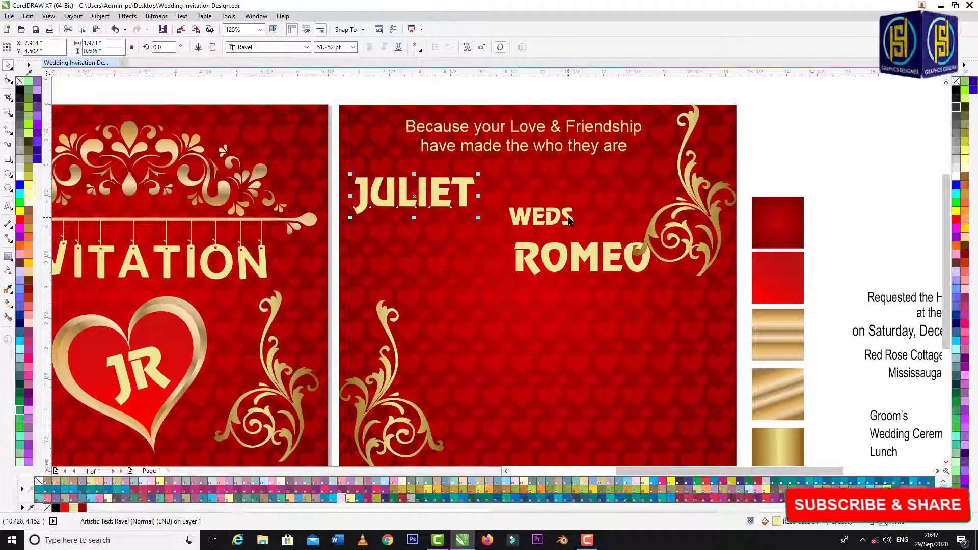
left_click_drag(569, 220, 571, 249)
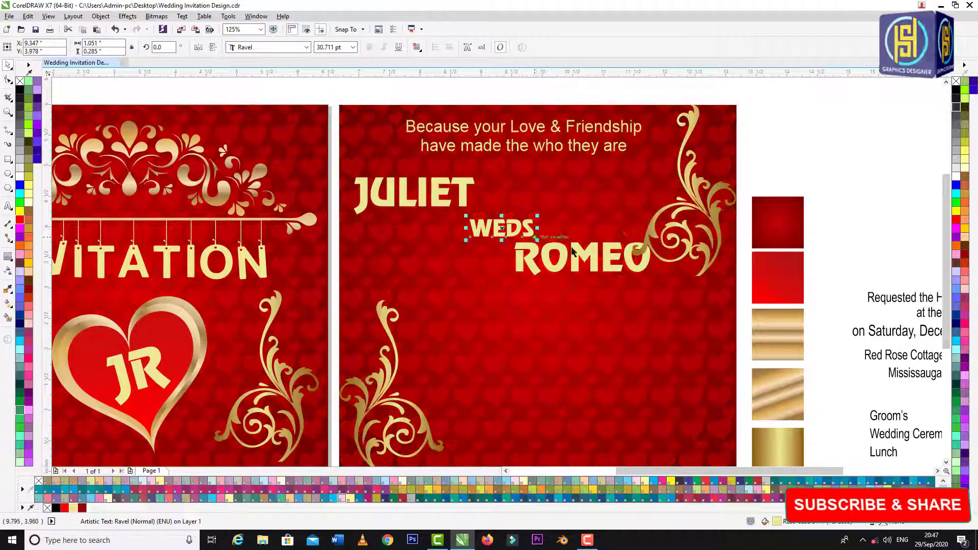
left_click_drag(629, 271, 645, 292)
left_click(823, 167)
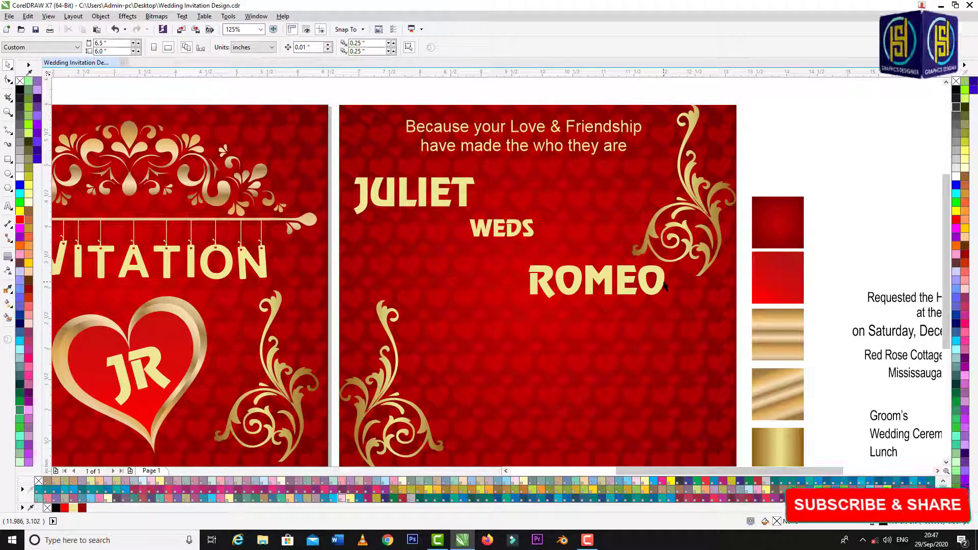
- Spread the diagonal wider by moving the groom's name under the right ornament and lowering WEDS and the bride's name
left_click_drag(660, 288, 689, 294)
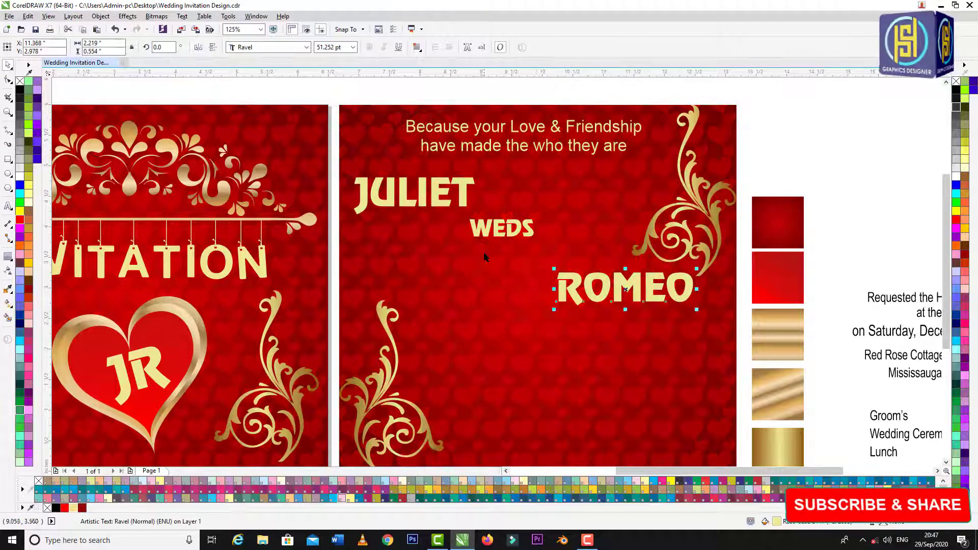
left_click_drag(528, 231, 532, 246)
left_click_drag(538, 258, 534, 254)
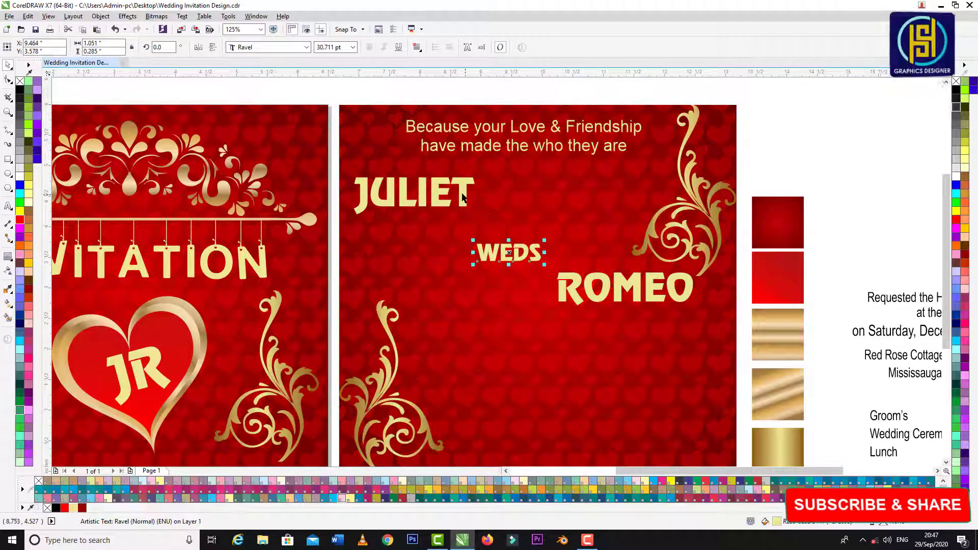
left_click_drag(463, 196, 464, 218)
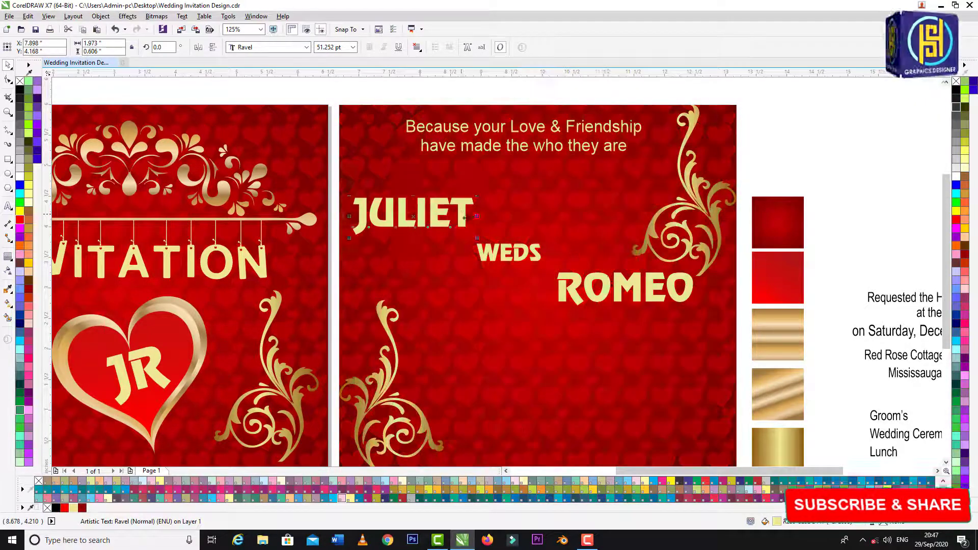
left_click_drag(539, 258, 543, 258)
left_click(790, 161)
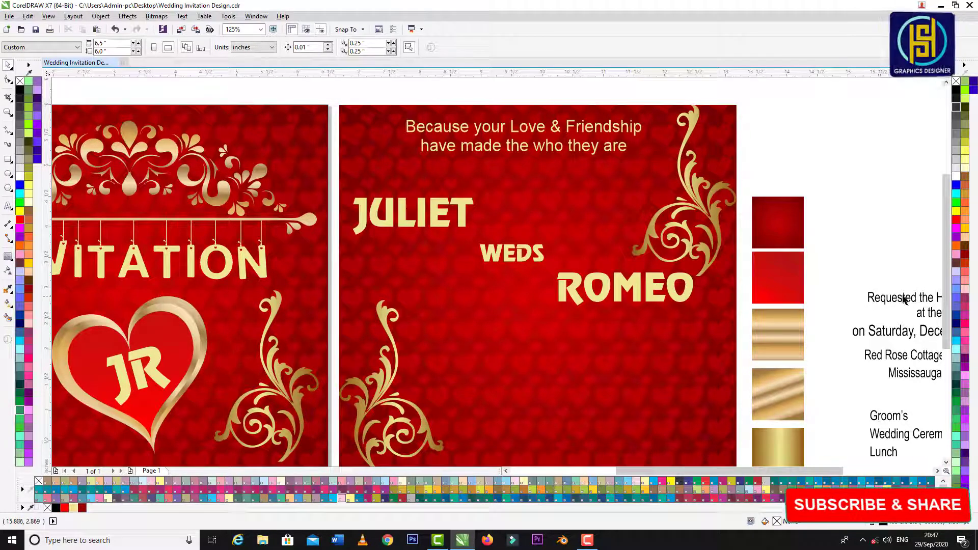
- Place the "Requested the Honor of your presence" text below the opening text and fill it with the pale gold colour
left_click_drag(903, 299, 481, 166)
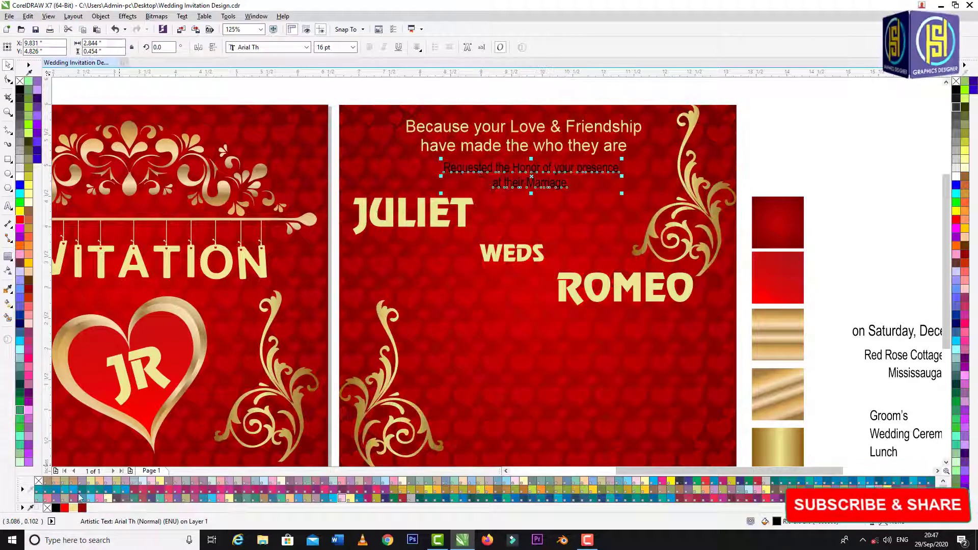
left_click(74, 507)
left_click(875, 149)
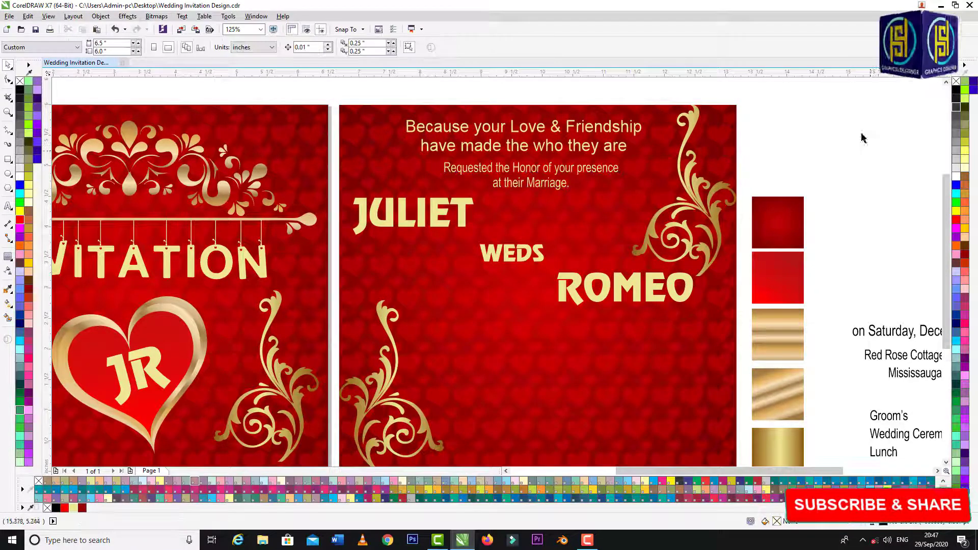
- Lower the bride's name and WEDS to tighten the diagonal, and nudge the groom's name slightly down
left_click(682, 302)
left_click_drag(682, 301, 682, 305)
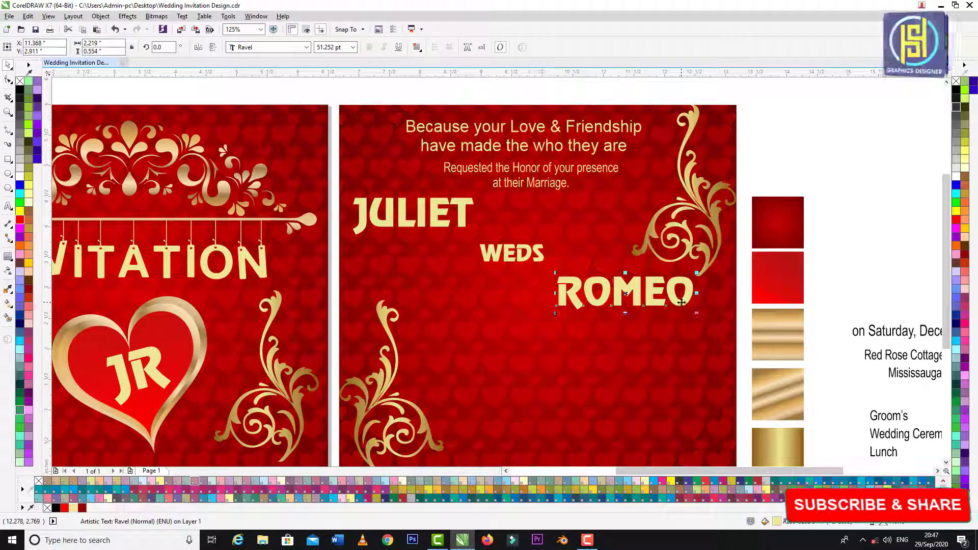
left_click_drag(537, 263, 537, 276)
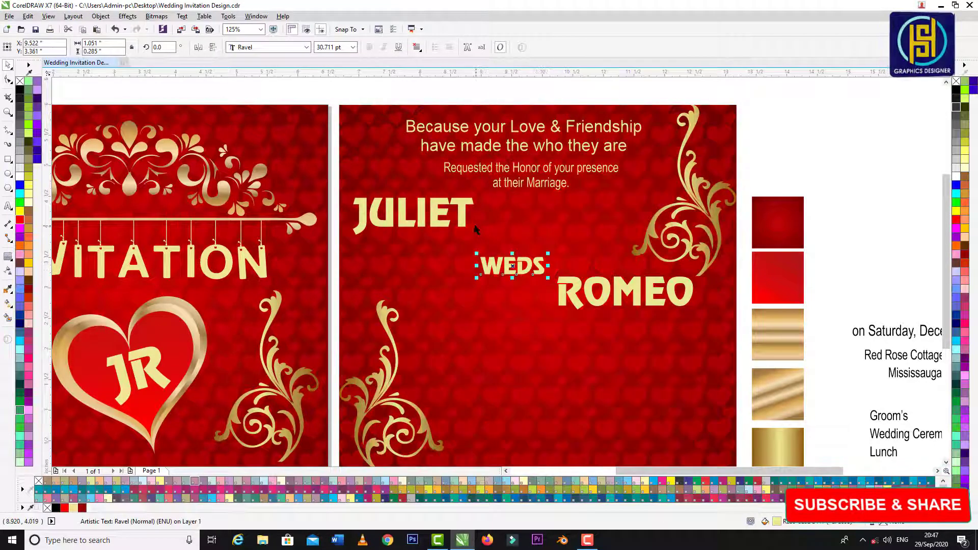
left_click_drag(460, 228, 463, 254)
- Set the "Requested the Honor of your presence" text to Arial at 20 pt and move it slightly lower, clear of the opening text
left_click(531, 179)
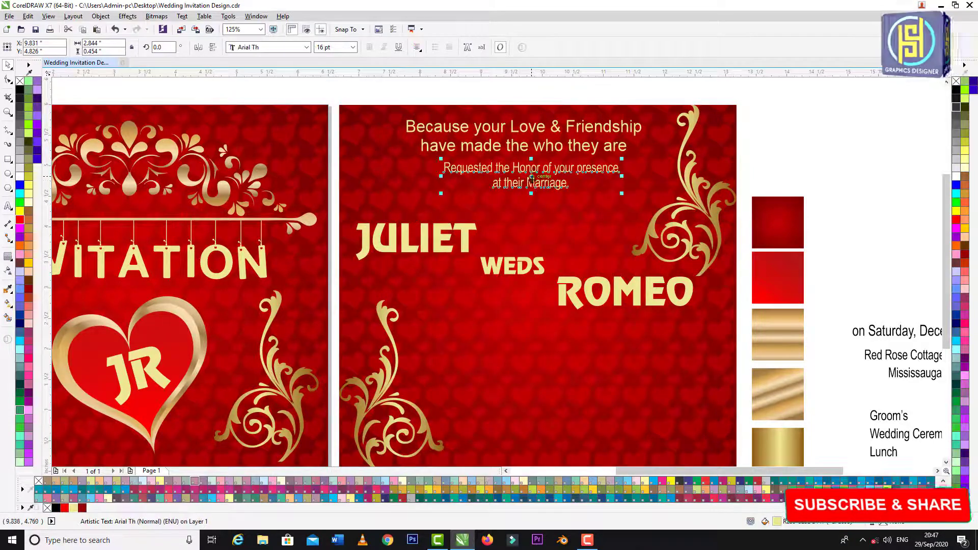
left_click(353, 46)
left_click(335, 145)
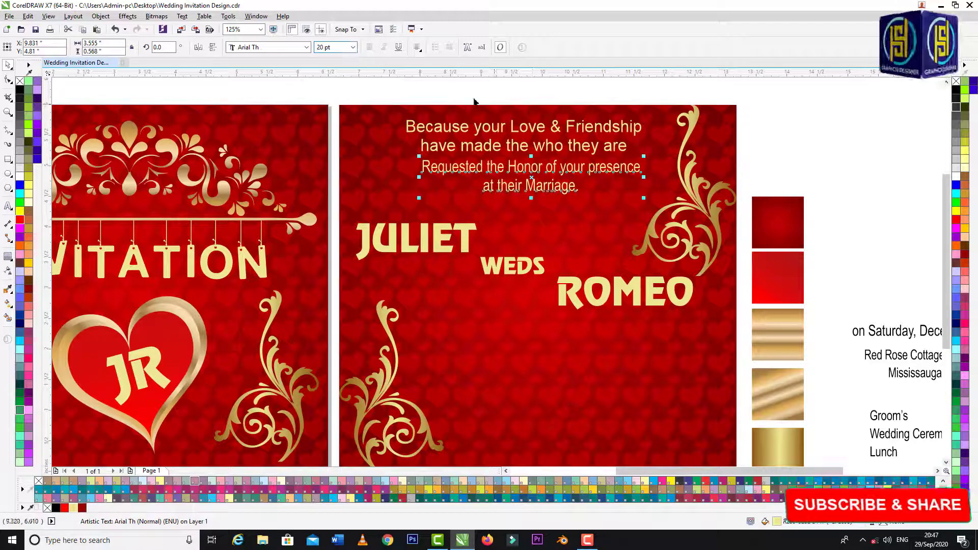
left_click(309, 48)
left_click(306, 47)
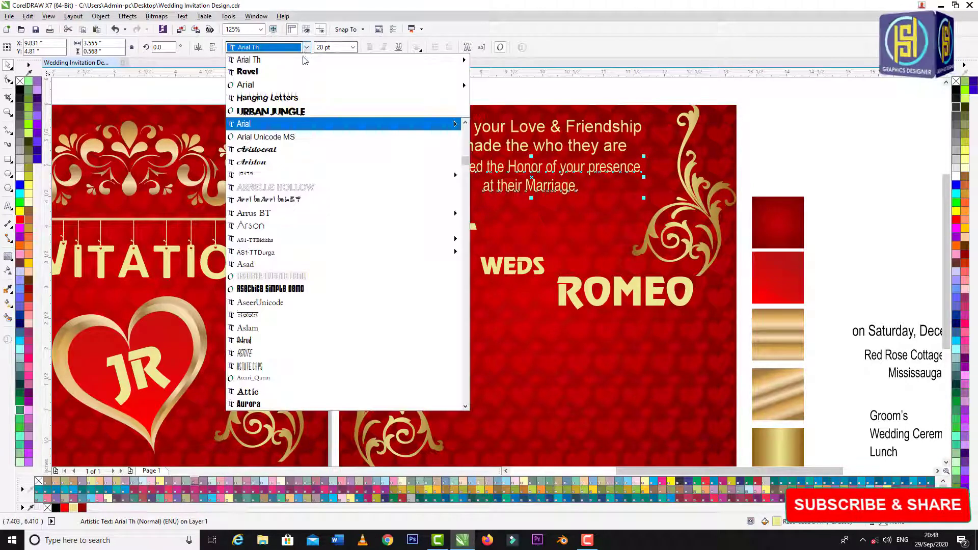
mouse_move(356, 124)
left_click(509, 174)
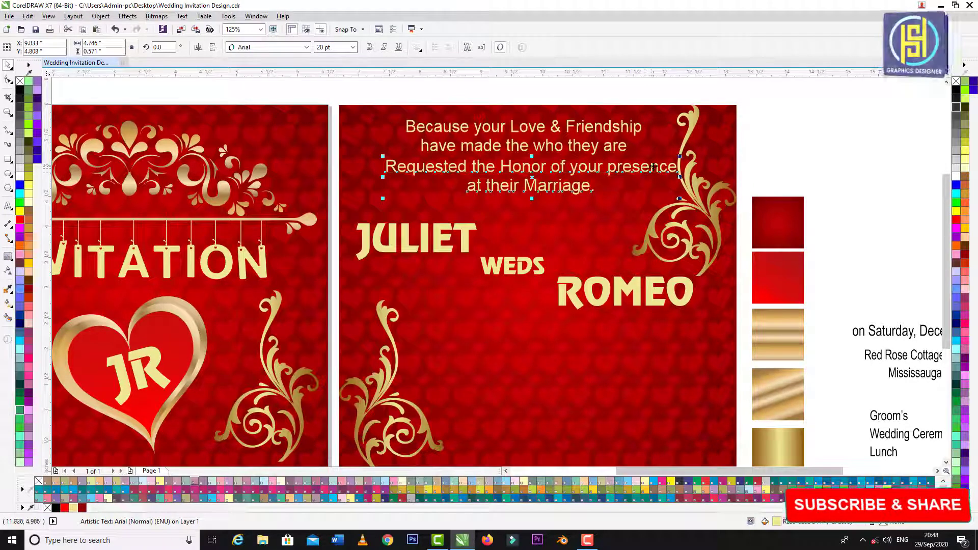
left_click_drag(653, 166, 642, 176)
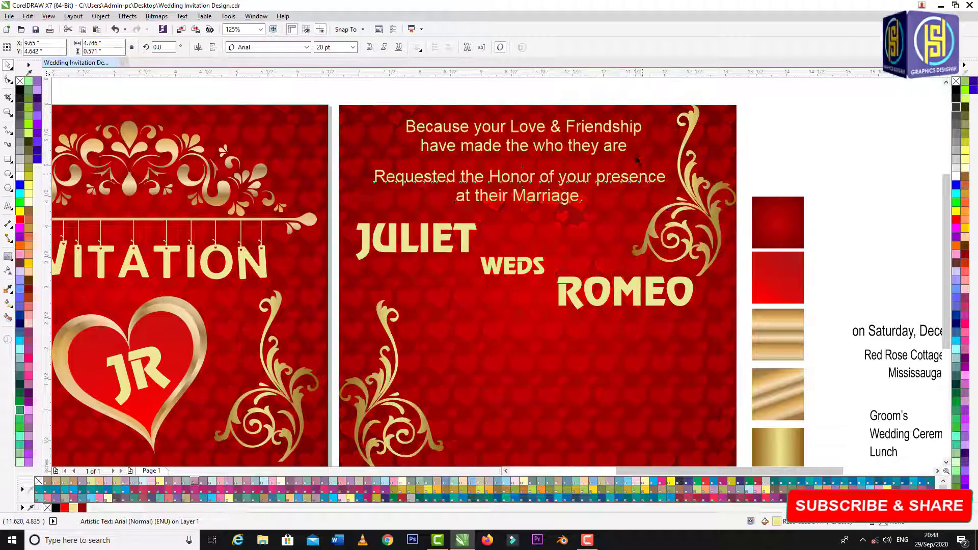
left_click(790, 148)
- Raise the bride's name closer to the request text and nudge WEDS slightly upward
left_click_drag(466, 250, 466, 240)
left_click(541, 269)
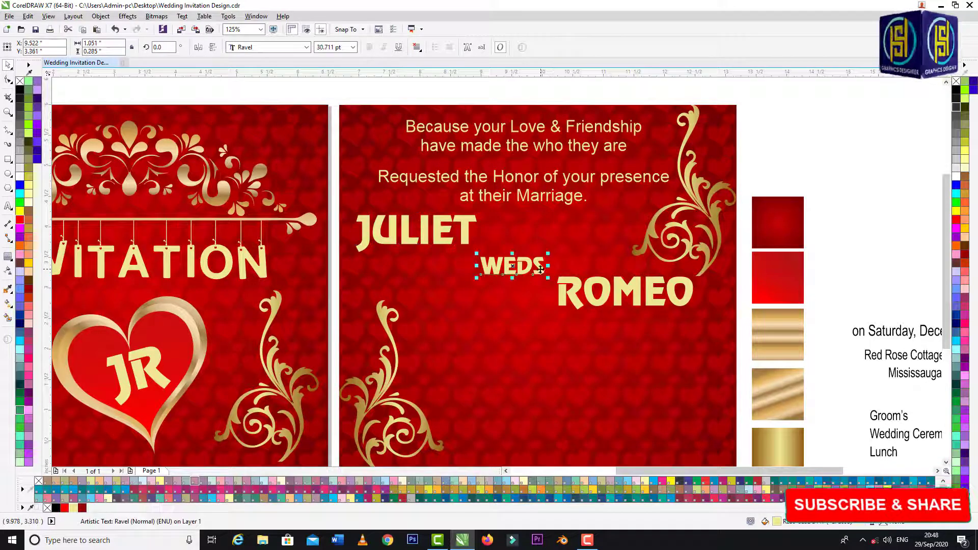
left_click_drag(540, 272, 542, 269)
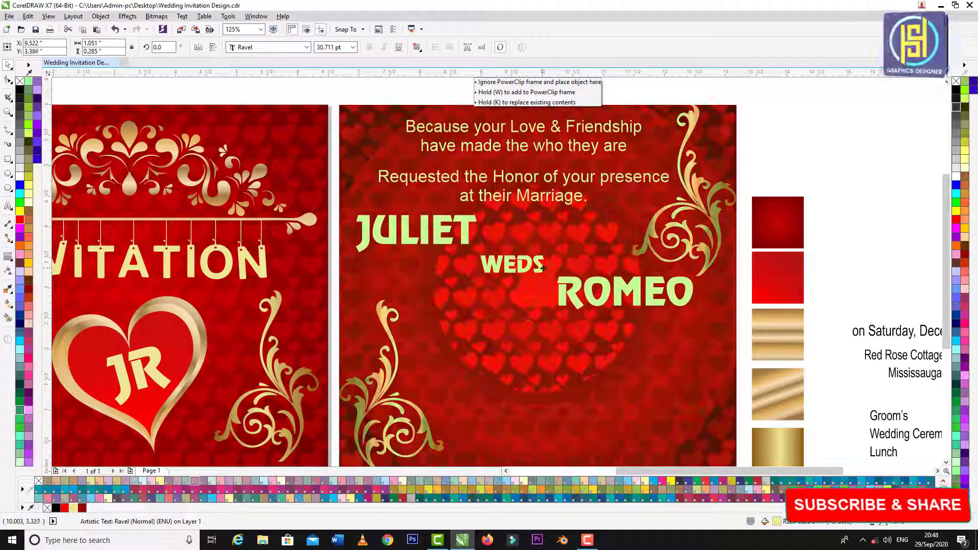
left_click(777, 186)
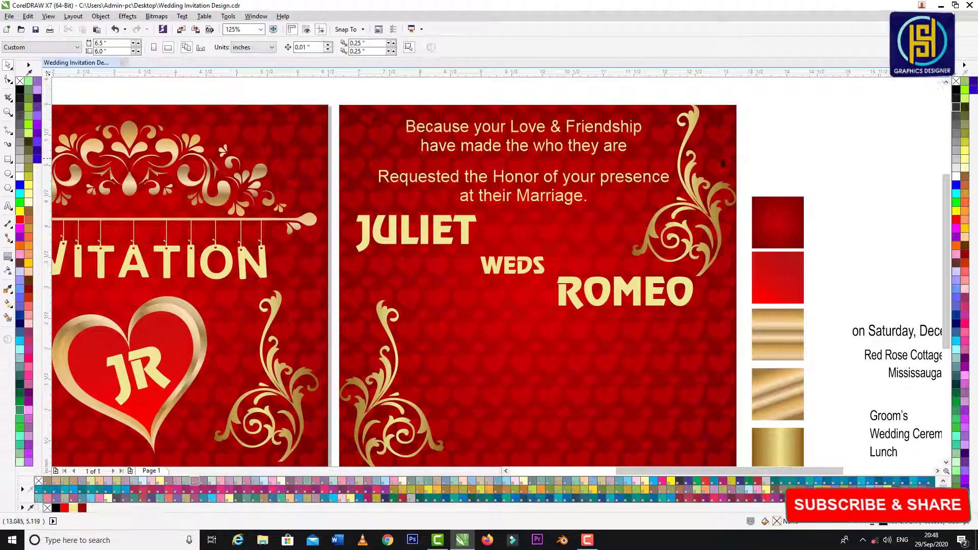
- Place the date line and the venue address onto the second card below the groom's name
scroll(550, 190, "down", 1)
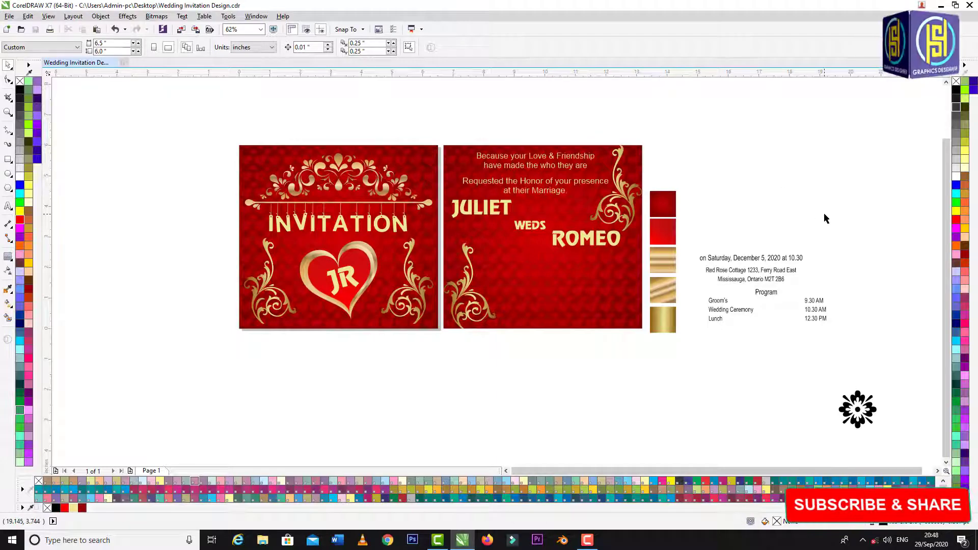
left_click_drag(798, 263, 574, 267)
scroll(557, 253, "up", 1)
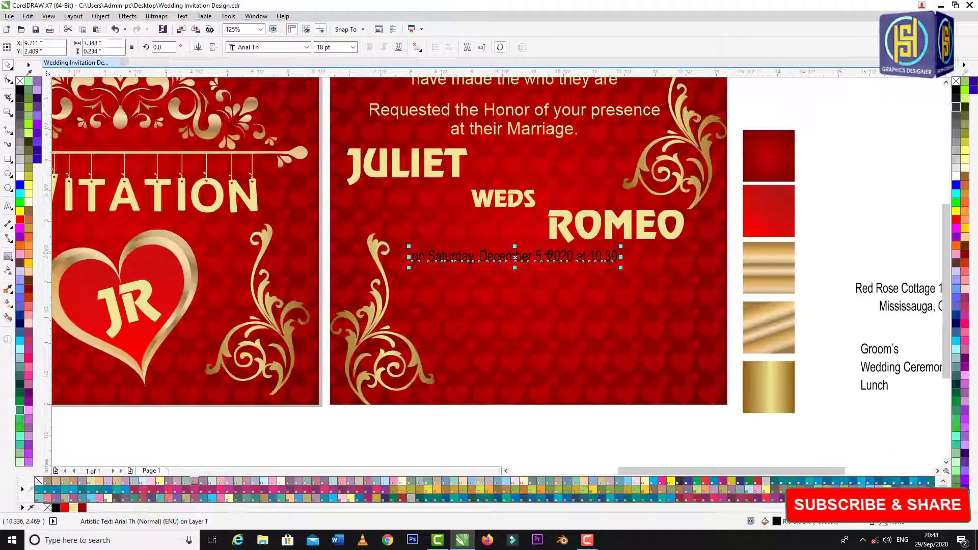
left_click_drag(921, 293, 515, 277)
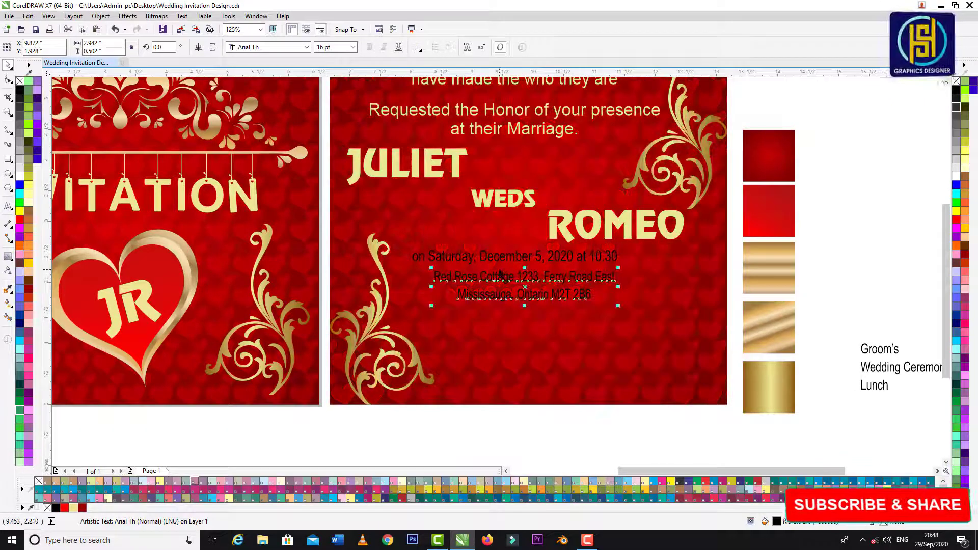
- Set the date line and venue address together in Arial at 20 pt
left_click(517, 256, "shift")
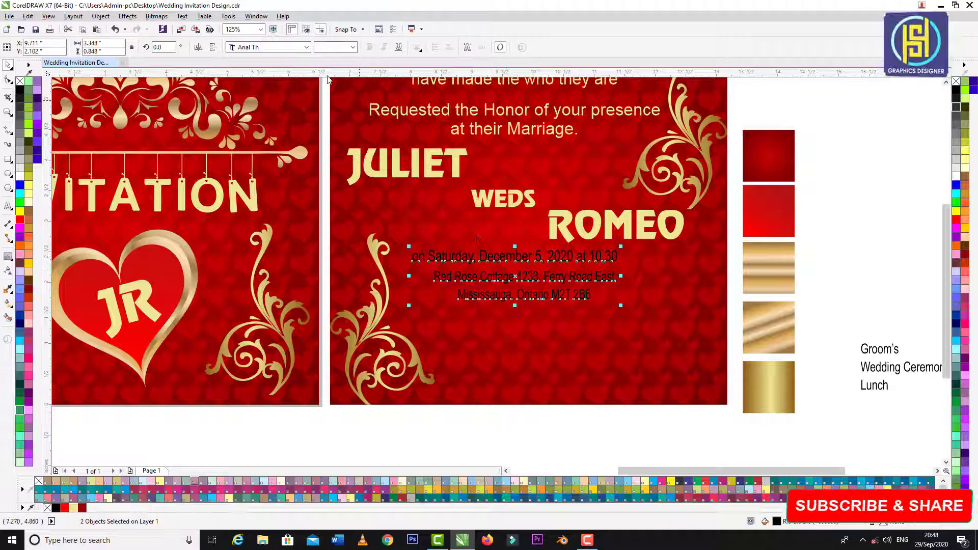
left_click(307, 47)
left_click(245, 84)
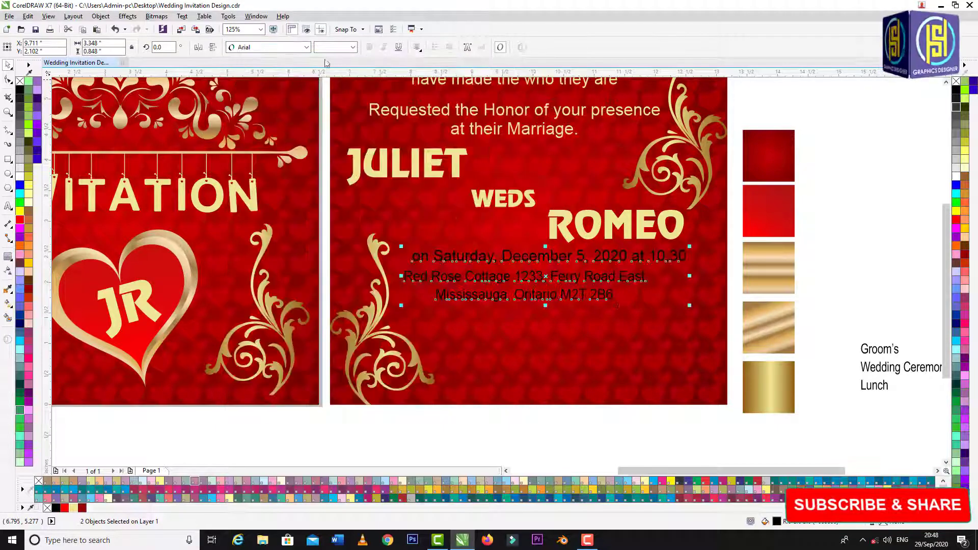
left_click(352, 47)
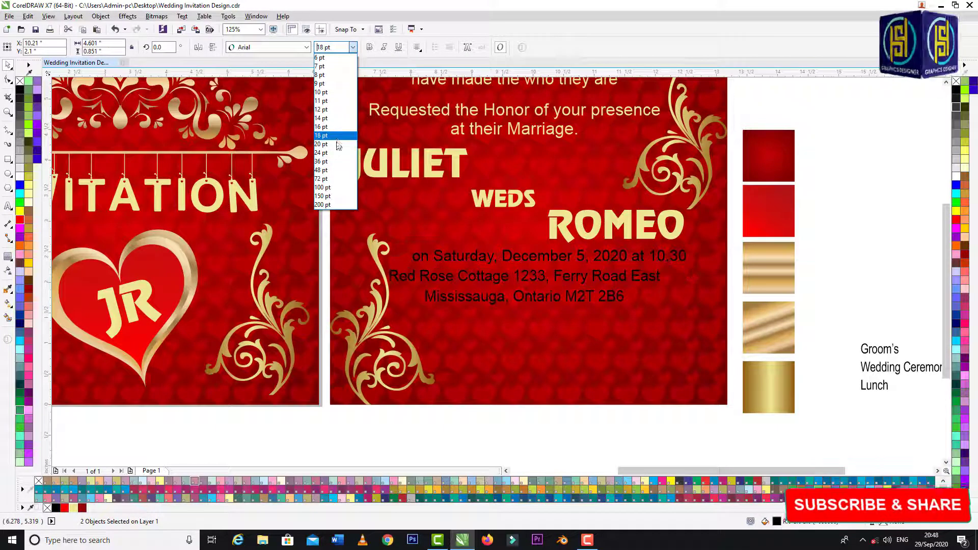
left_click(349, 144)
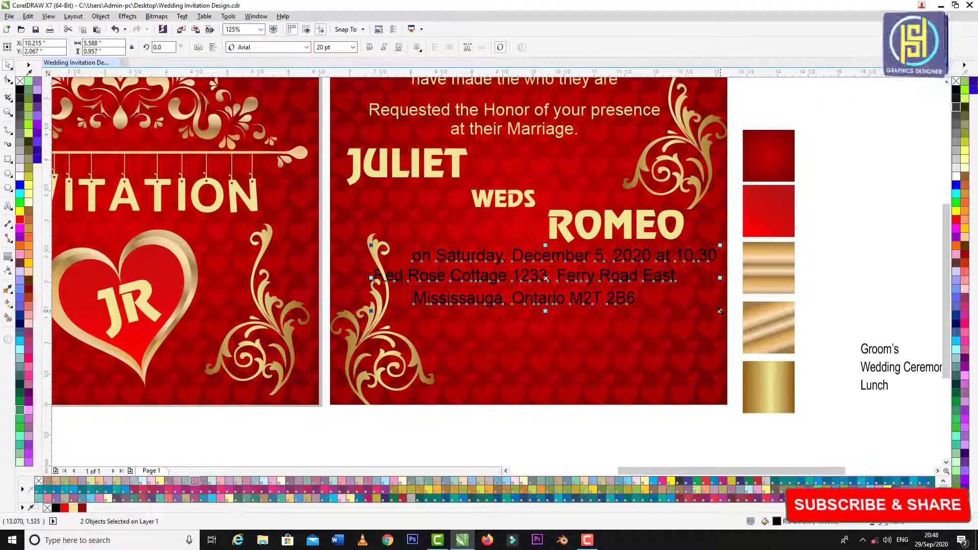
- Scale the date and address text down to about 18.2 pt and move the address lower, clear of the ornament and date
left_click_drag(719, 310, 688, 305)
left_click(870, 266)
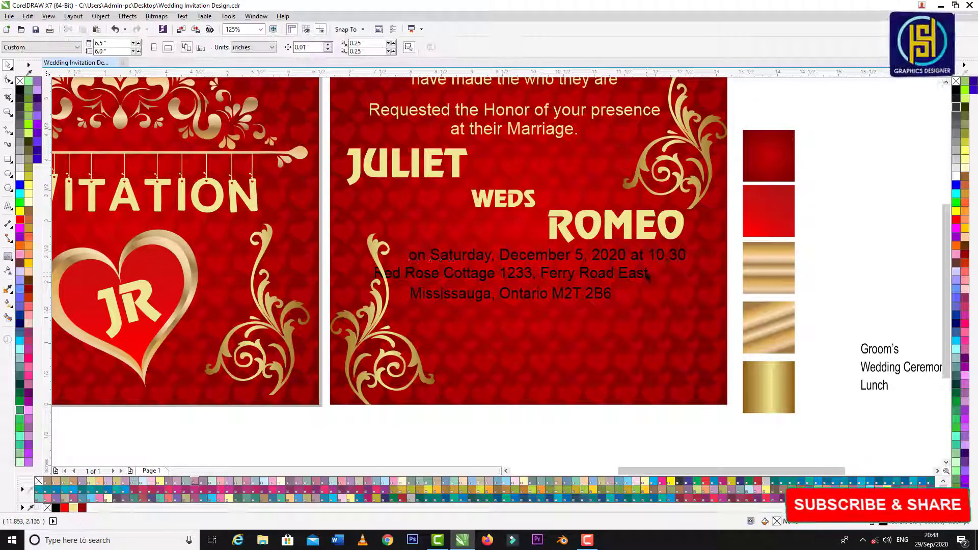
left_click_drag(648, 275, 680, 305)
left_click_drag(685, 262, 679, 265)
- Fill the date line and venue address with the pale gold colour and make them bold
left_click(678, 304, "shift")
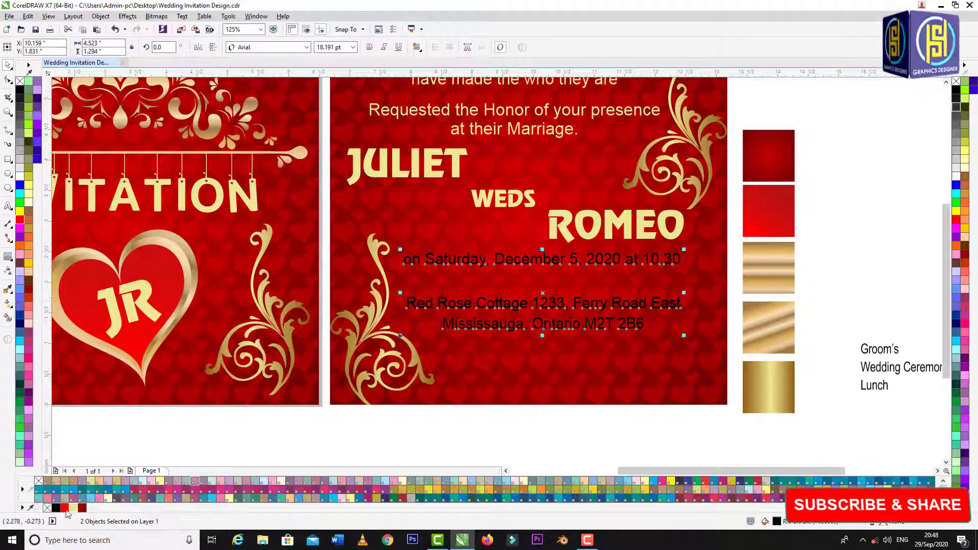
left_click(73, 508)
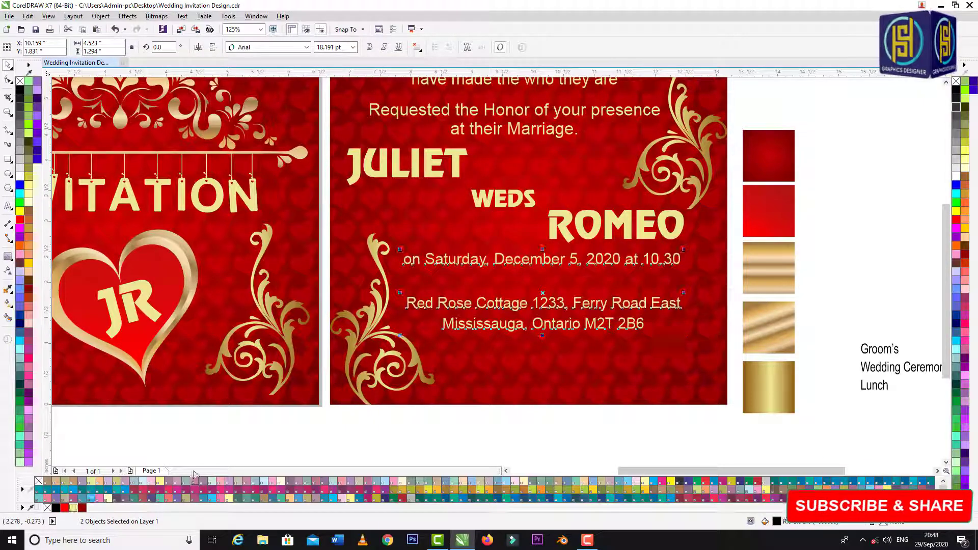
left_click(370, 49)
left_click(862, 205)
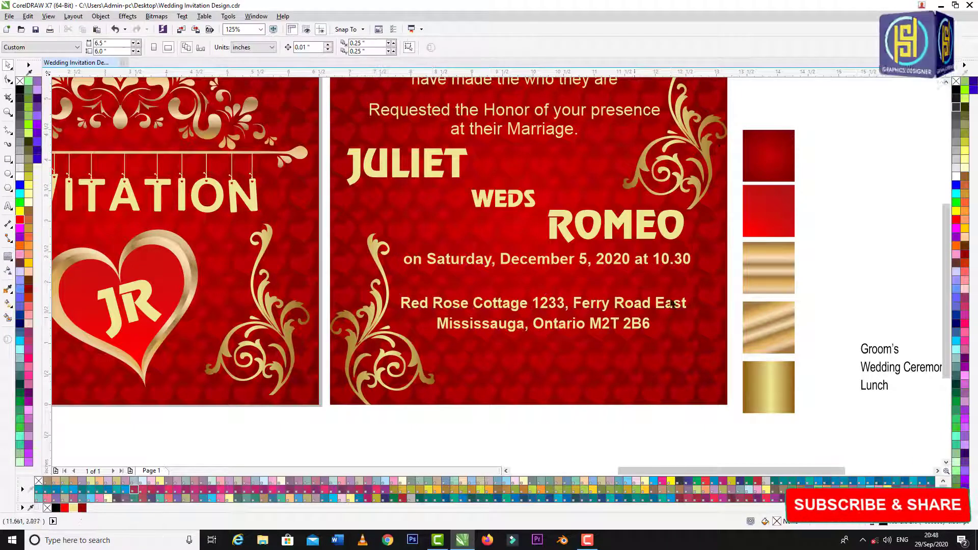
- Lower the date line slightly and raise the venue address to close the gap between them
left_click_drag(687, 266, 687, 270)
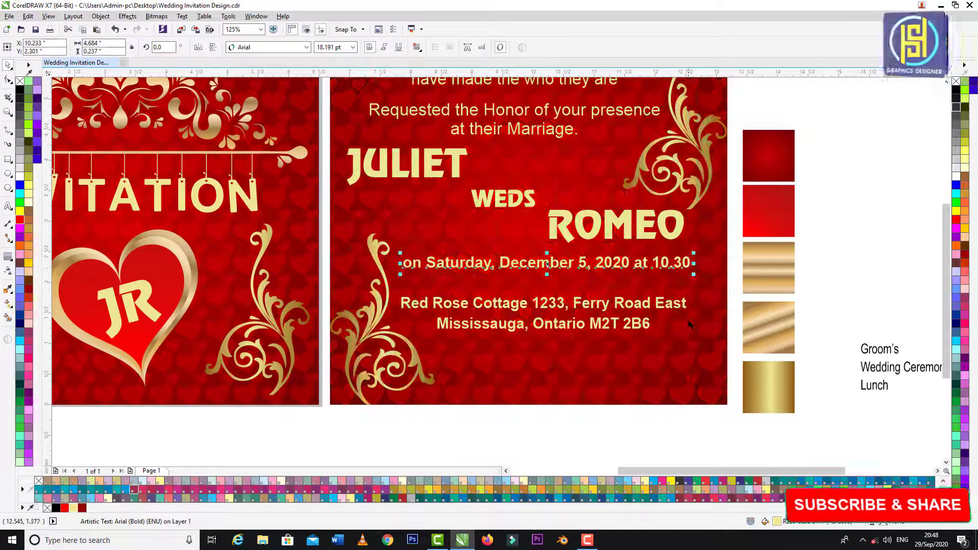
left_click_drag(687, 304, 689, 286)
left_click(688, 272, "shift")
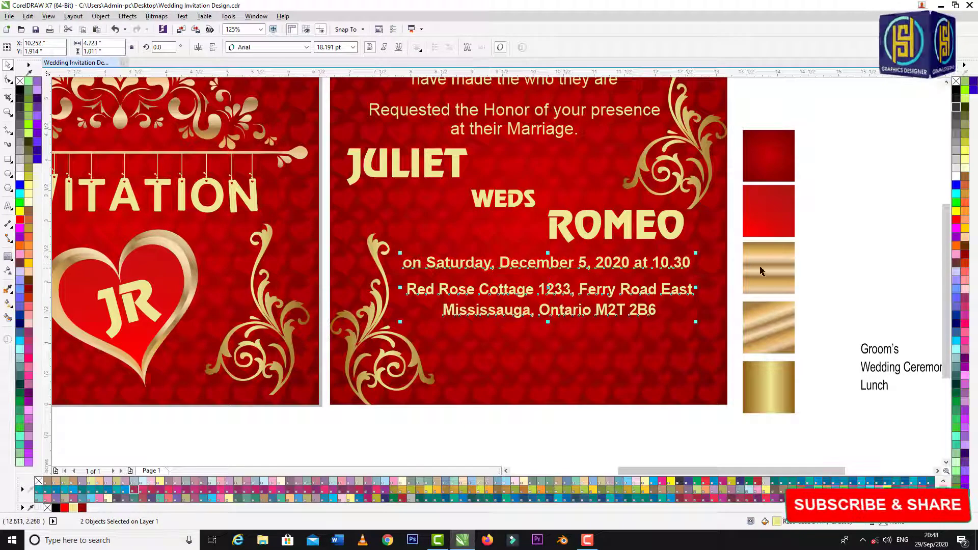
left_click(851, 262)
- Place the Program heading, event list and times together below the venue address on the second card
scroll(586, 257, "down", 1)
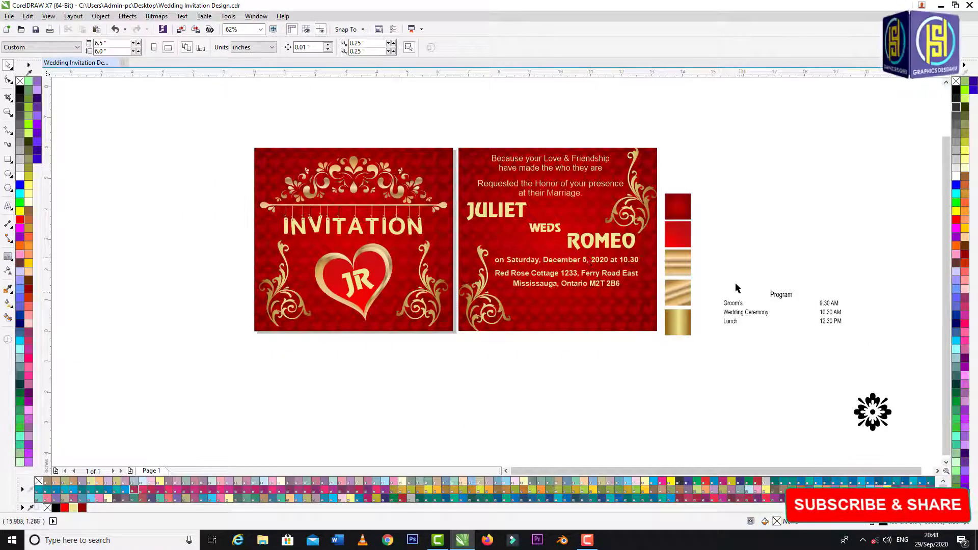
left_click_drag(821, 328, 848, 343)
left_click_drag(827, 312, 600, 317)
scroll(600, 317, "up", 1)
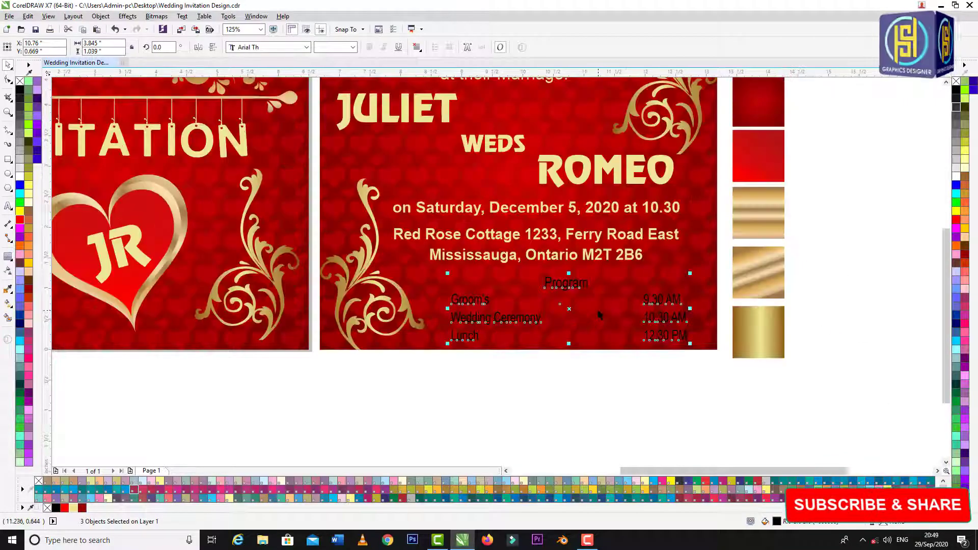
- Format the Program heading, event list and times as bold Arial at 20 pt with the pale gold fill
left_click(306, 47)
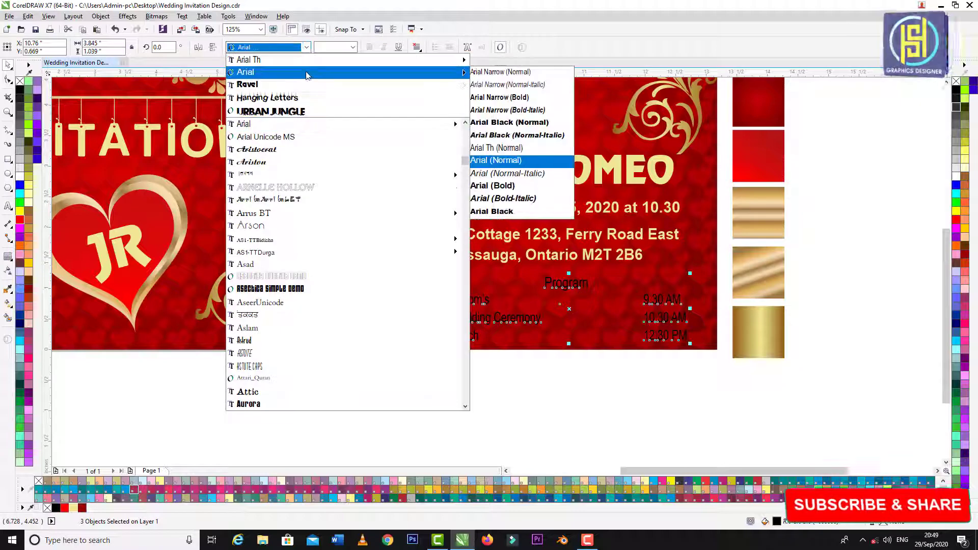
left_click(497, 159)
left_click(352, 47)
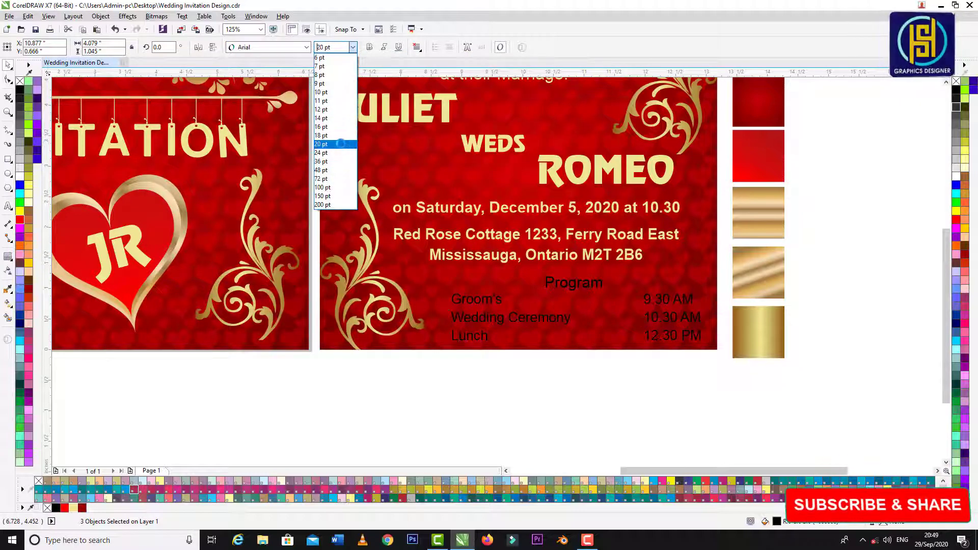
left_click(340, 147)
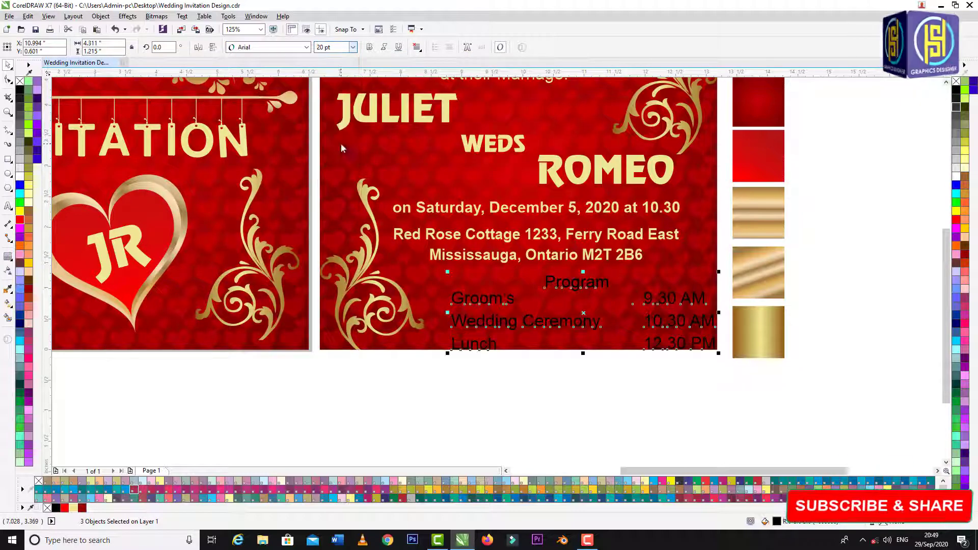
left_click(371, 48)
left_click(77, 506)
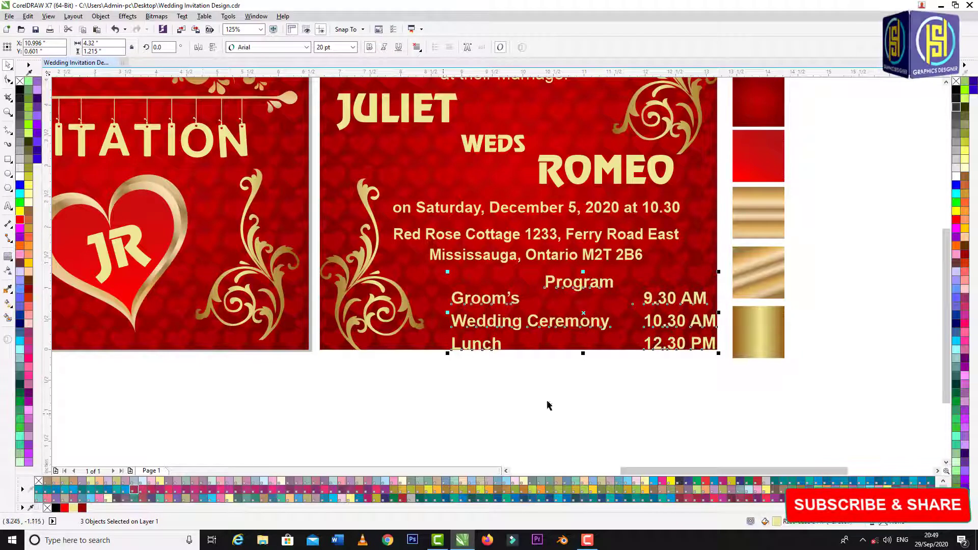
left_click(637, 403)
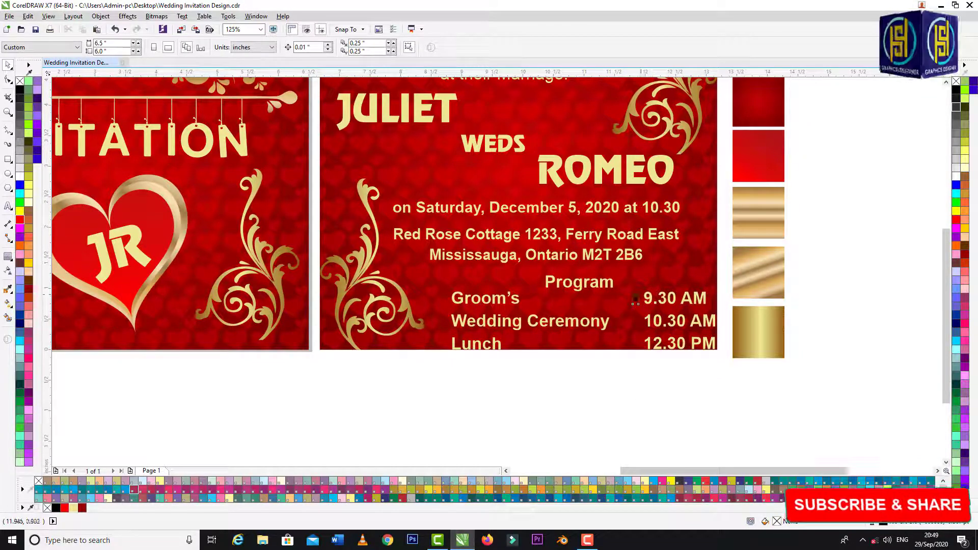
- Reduce the Program heading, event list and times to 18 pt
left_click_drag(738, 408, 438, 267)
left_click(352, 47)
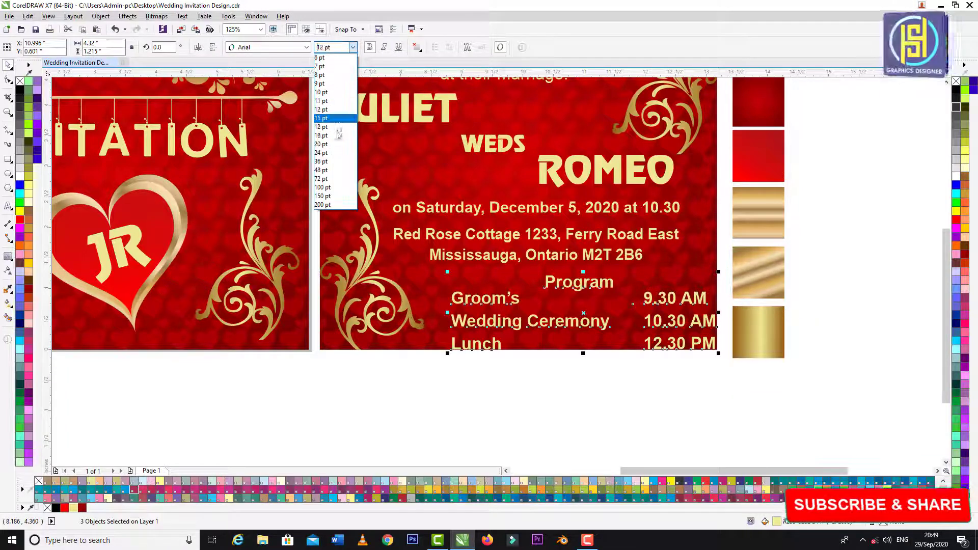
left_click(337, 138)
- Shift the Program heading, event list and times up and to the left within the card
left_click_drag(604, 283, 559, 276)
left_click_drag(512, 302, 490, 296)
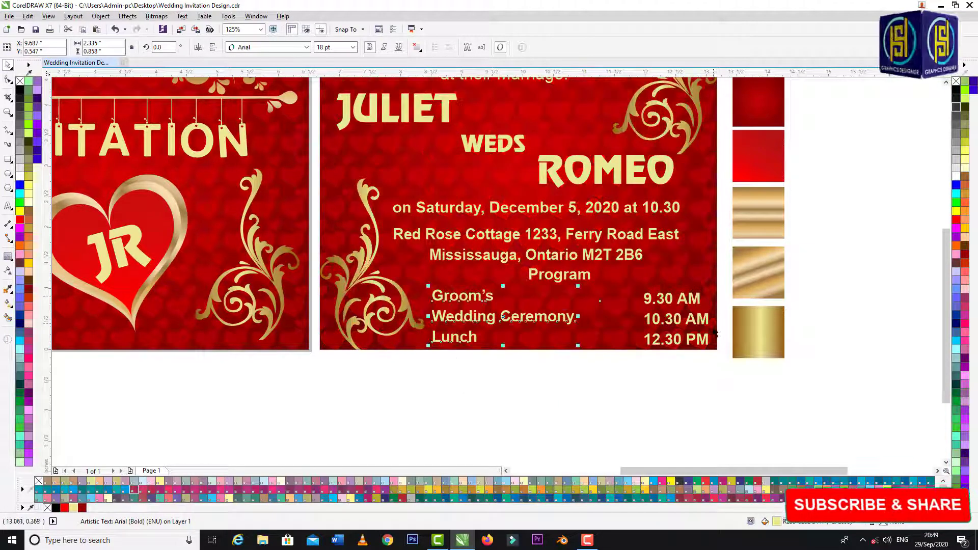
left_click_drag(705, 320, 696, 317)
- Align the event times row by row with the event list on the second card and group the two text blocks
left_click(571, 320, "shift")
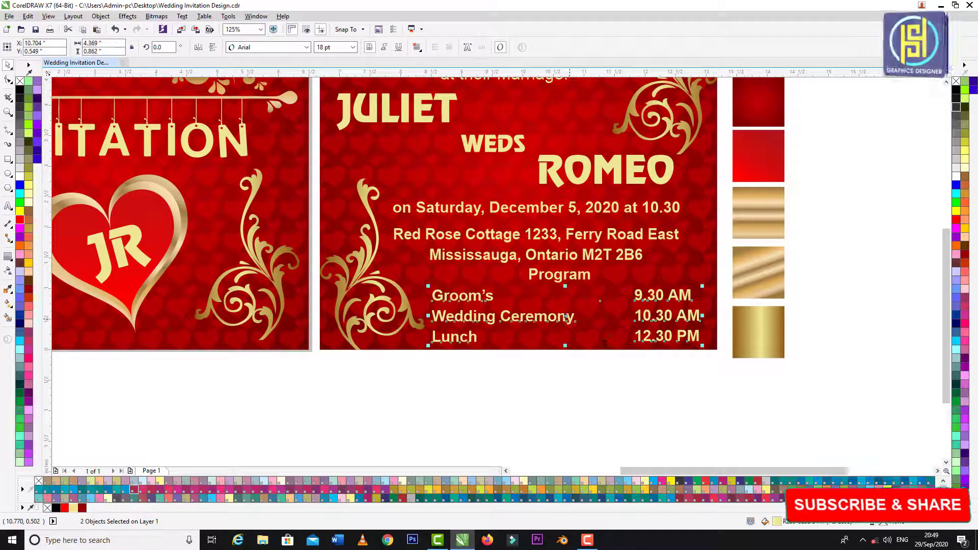
left_click(649, 381)
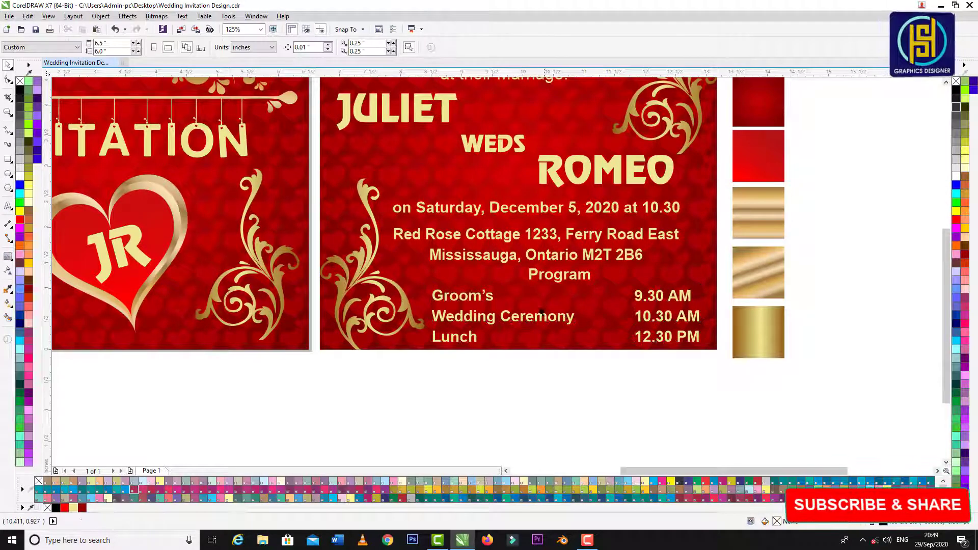
left_click(571, 322)
left_click(685, 299, "shift")
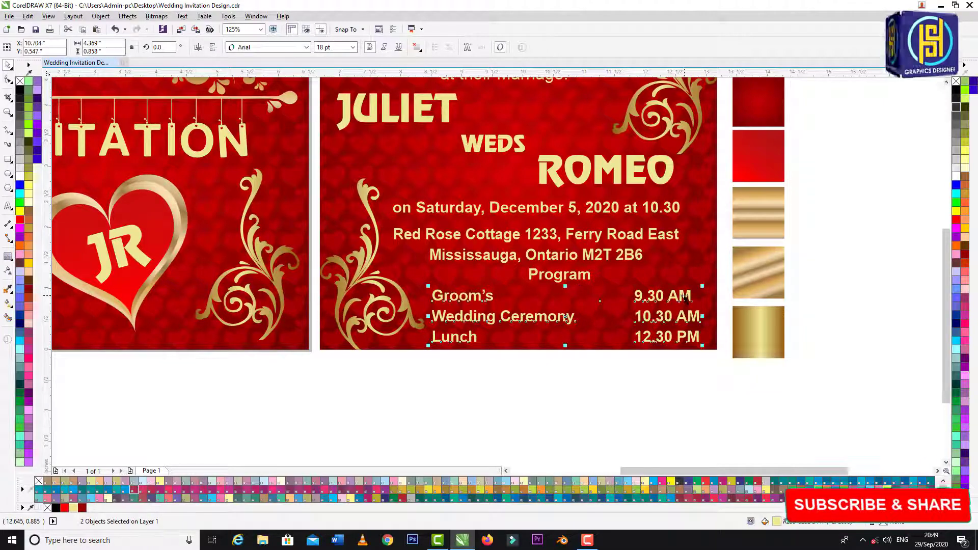
key("ctrl+g")
- Nudge the Program heading slightly to the right, above the event list and times
left_click(588, 276)
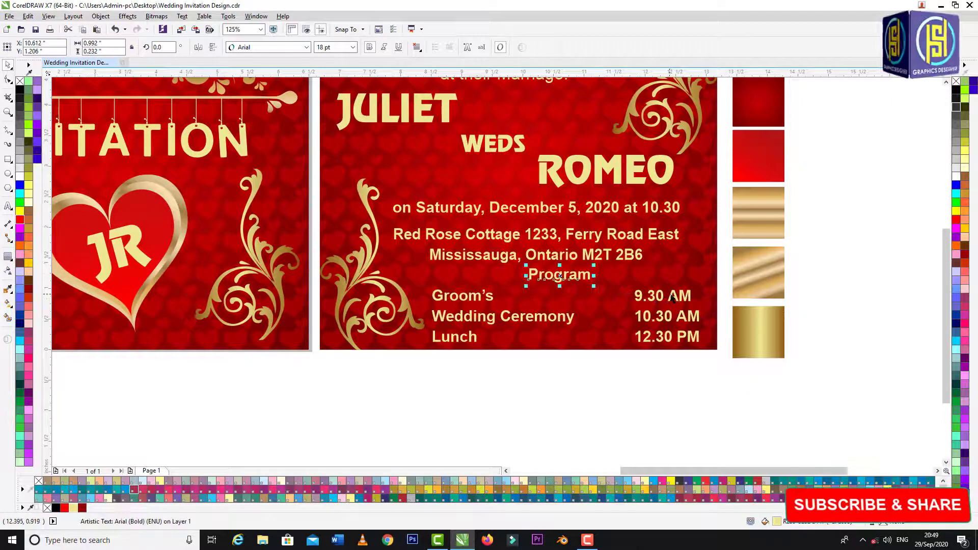
key("Right")
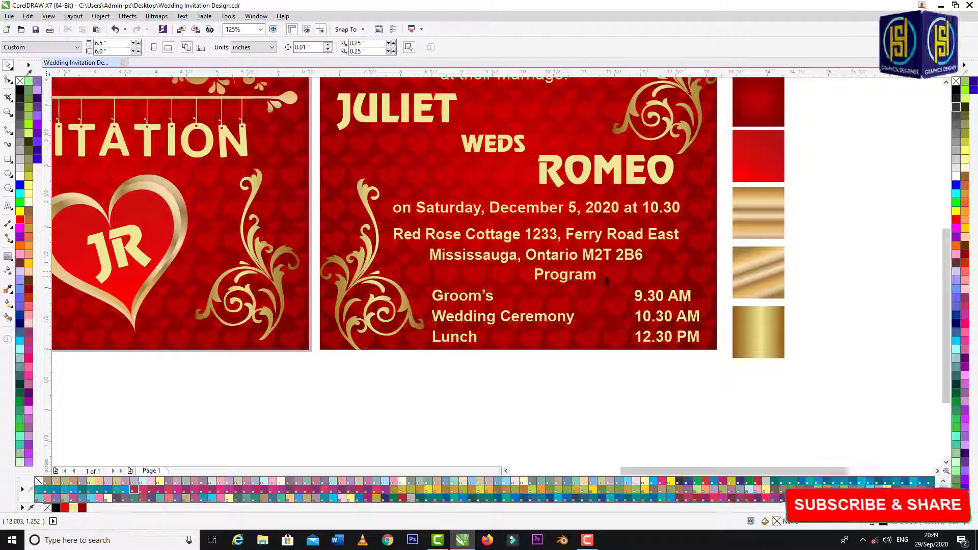
left_click(874, 267)
- Move the five colour swatches farther right of the second card and place the black flower ornament beside them
scroll(573, 285, "down", 3)
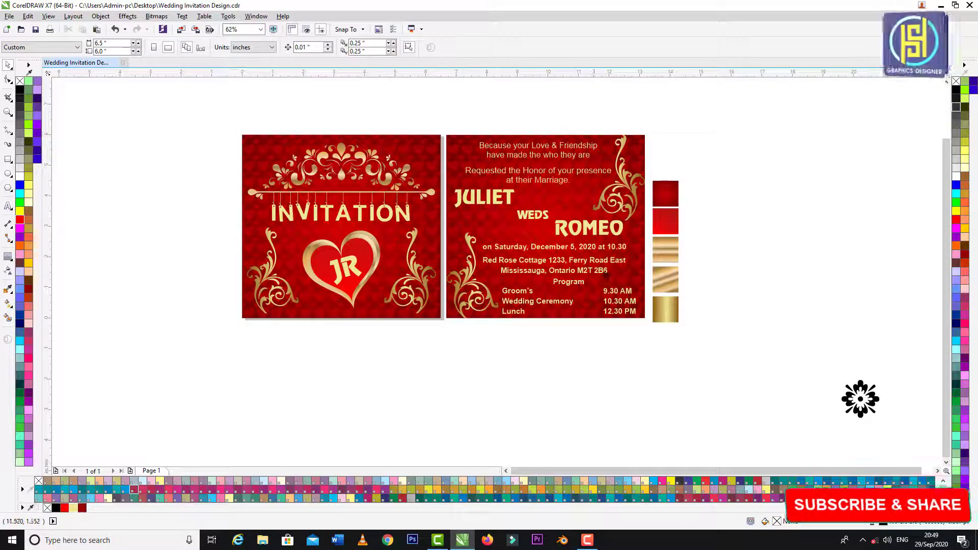
left_click_drag(650, 175, 722, 367)
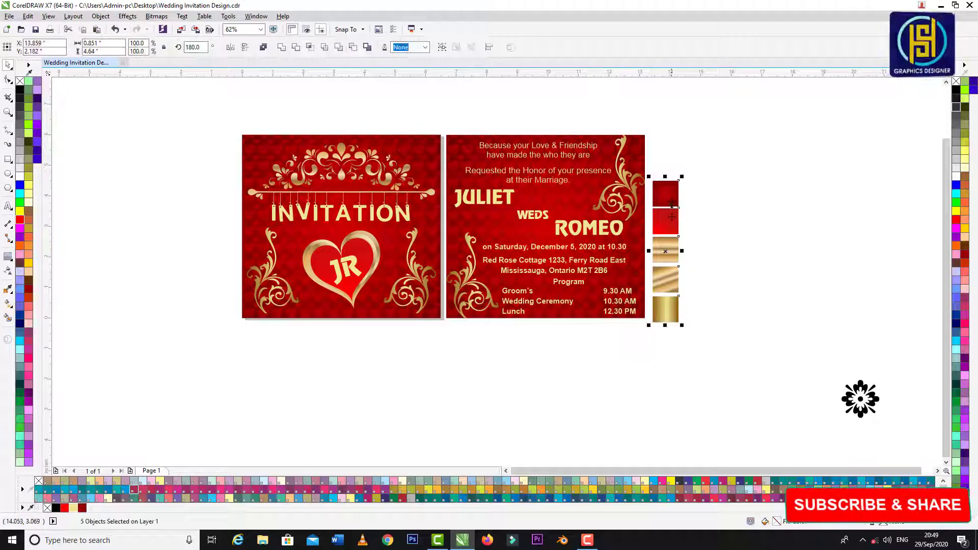
left_click_drag(668, 201, 755, 200)
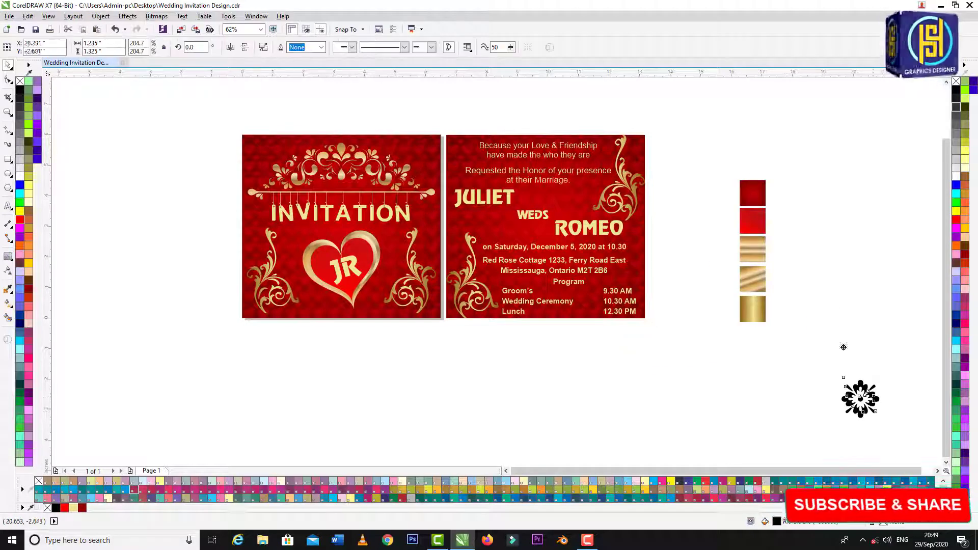
left_click_drag(860, 399, 803, 228)
left_click(802, 227)
left_click(810, 173)
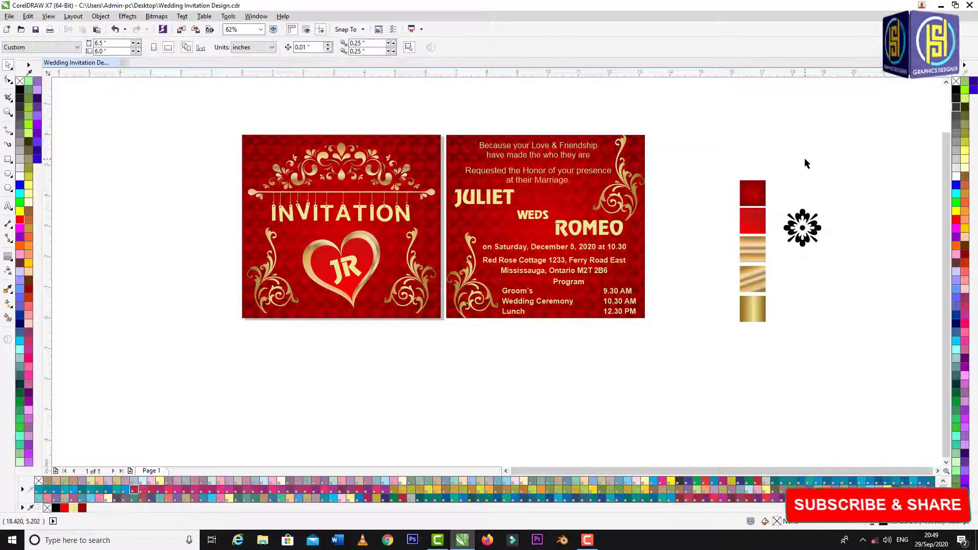
- Save the invitation document and review both cards up close
key("ctrl+s")
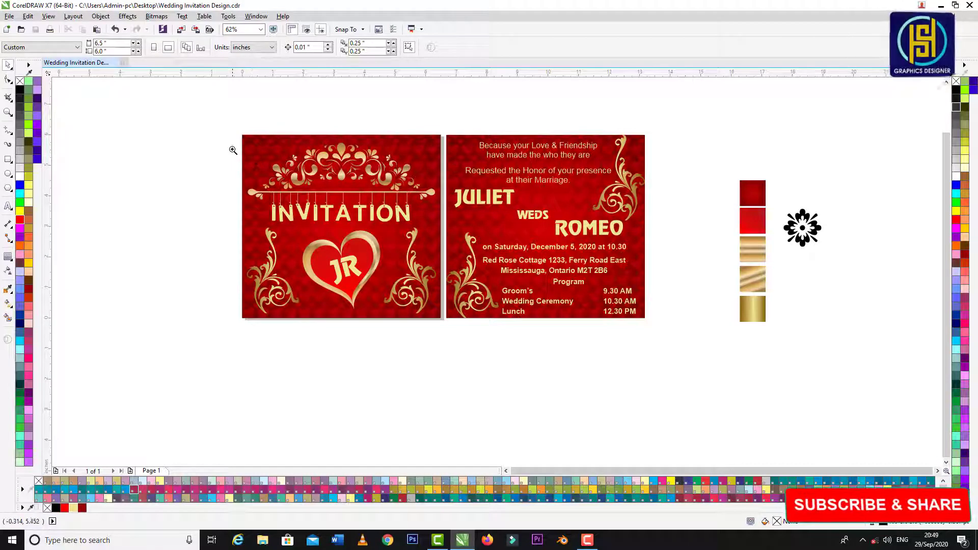
left_click_drag(233, 130, 646, 325)
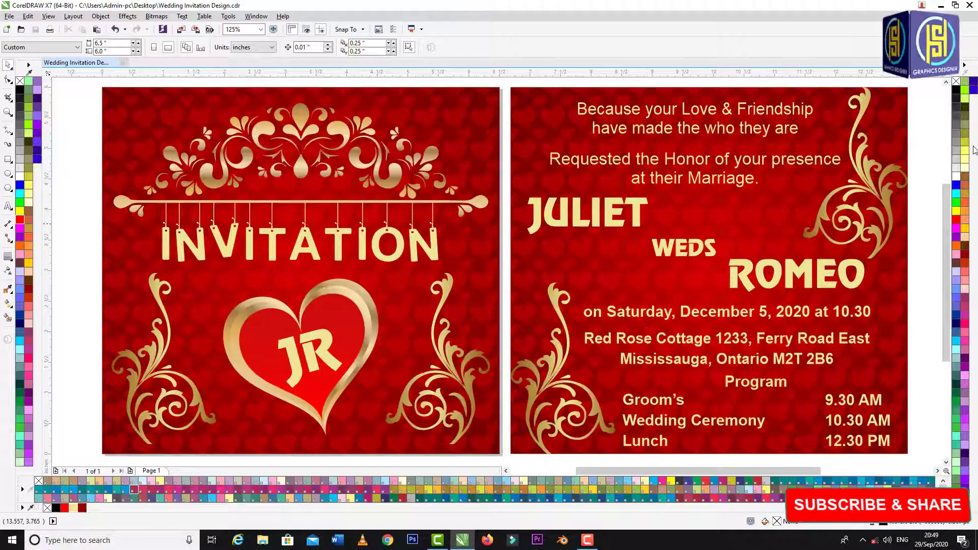